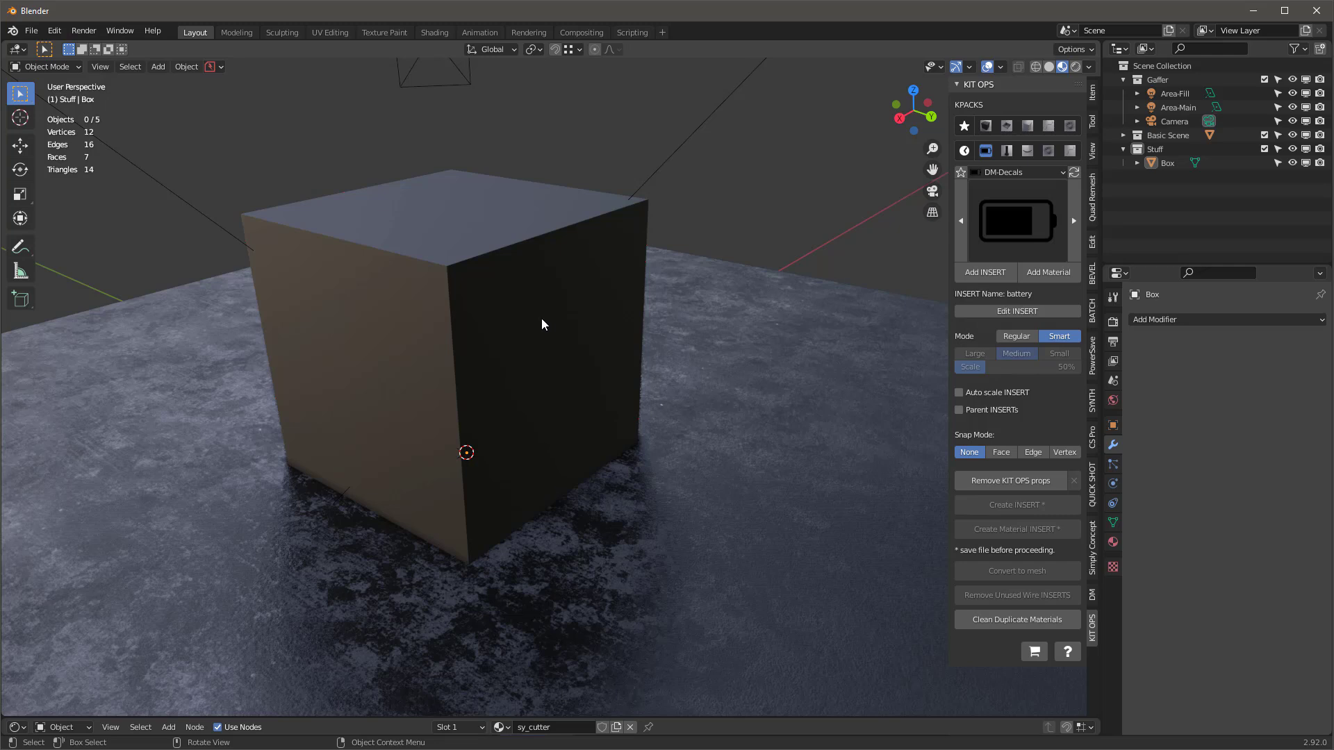
Bevel the box's upper edge above the dark side face into a large rounded curve with 30 segments.
{"action": "scroll", "coordinate": [518, 289], "scroll_direction": "up", "scroll_amount": 2}
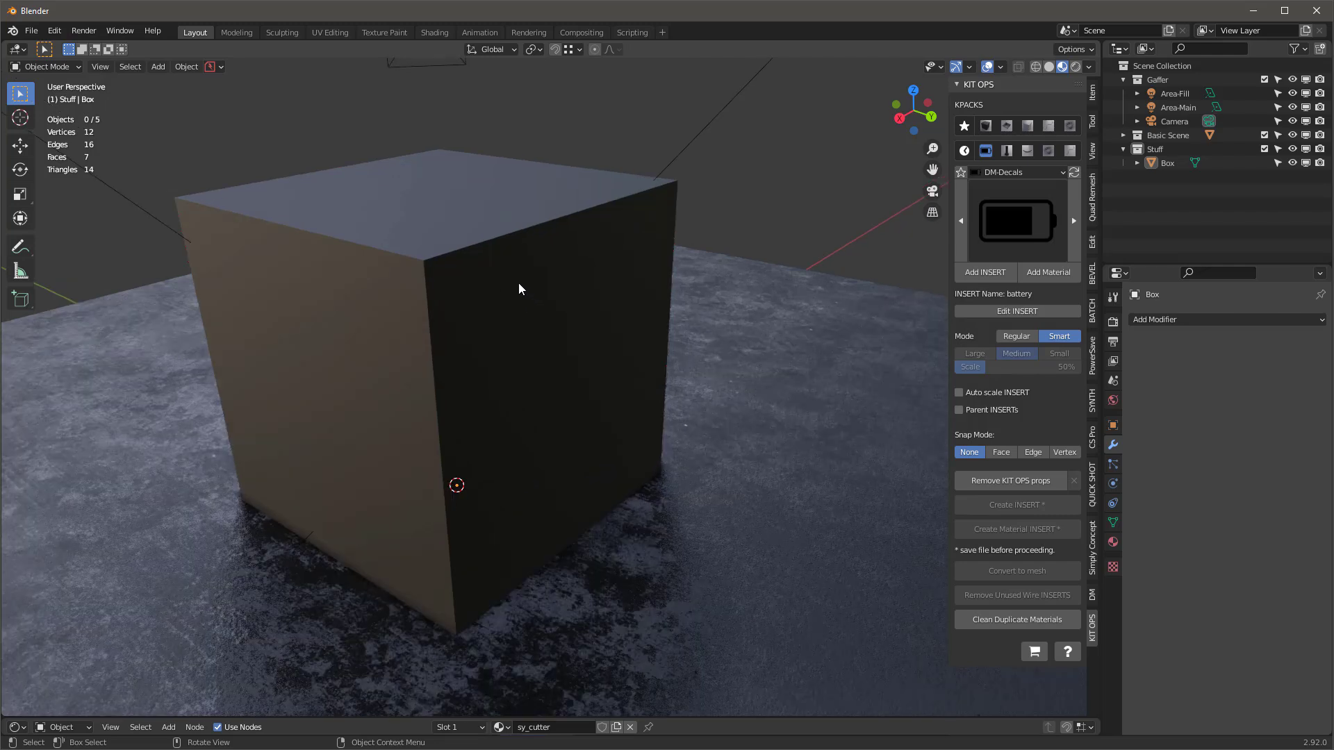
{"action": "left_click", "coordinate": [524, 294]}
{"action": "key", "text": "Tab"}
{"action": "key", "text": "2"}
{"action": "left_click", "coordinate": [538, 227]}
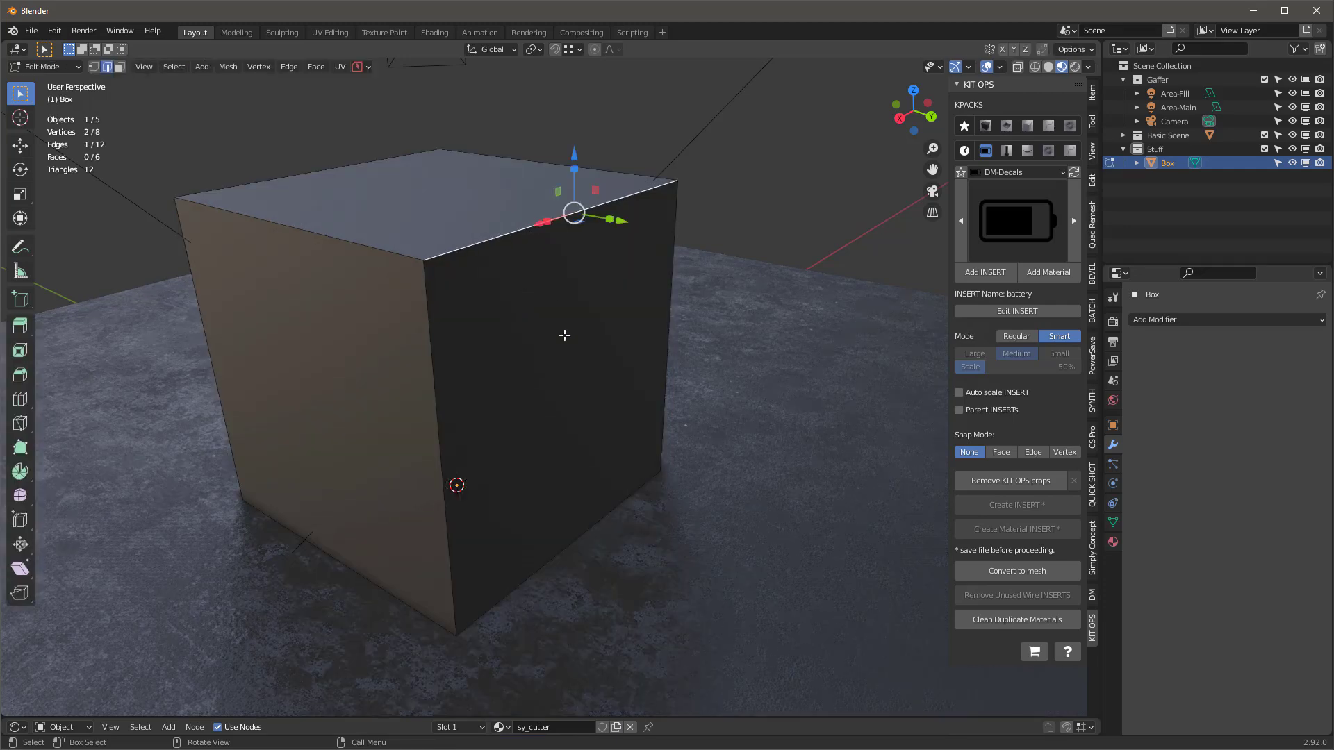
{"action": "key", "text": "ctrl+b"}
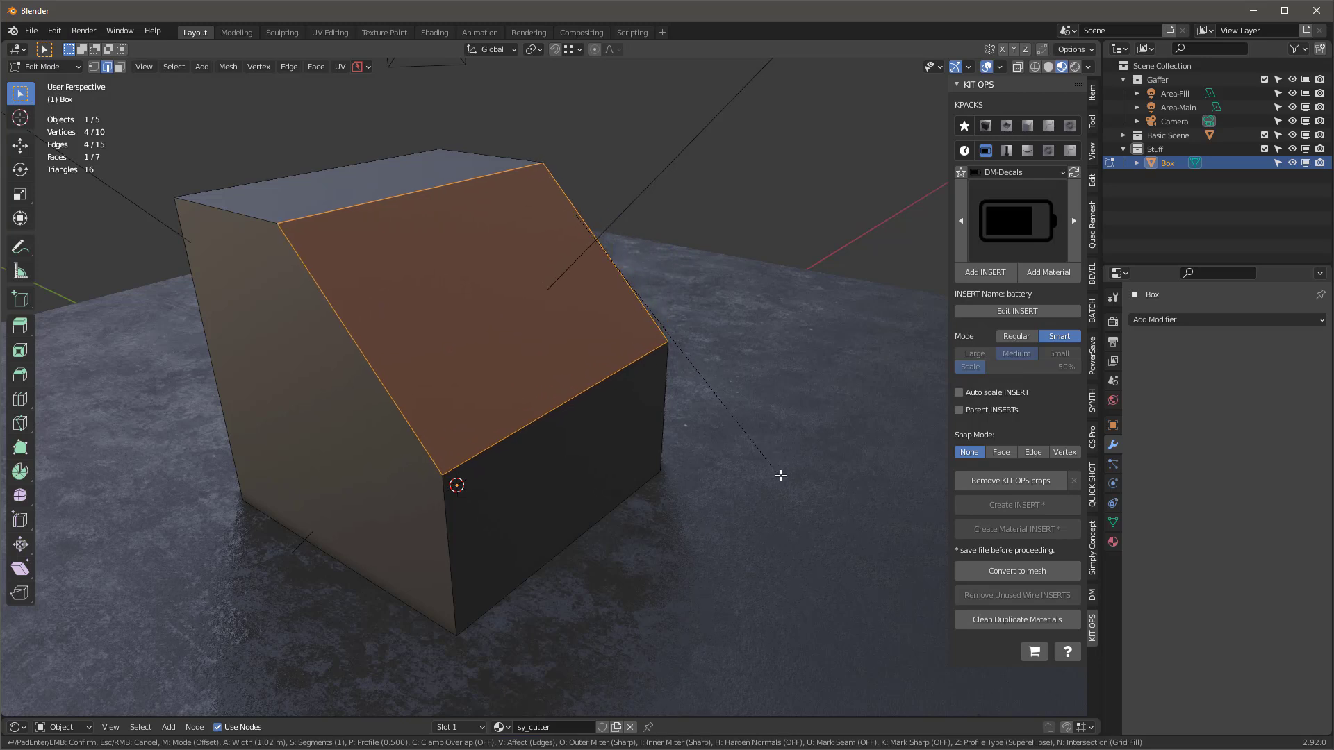
{"action": "scroll", "coordinate": [793, 488], "scroll_direction": "up", "scroll_amount": 10}
{"action": "scroll", "coordinate": [796, 494], "scroll_direction": "up", "scroll_amount": 15}
{"action": "scroll", "coordinate": [798, 497], "scroll_direction": "up", "scroll_amount": 4}
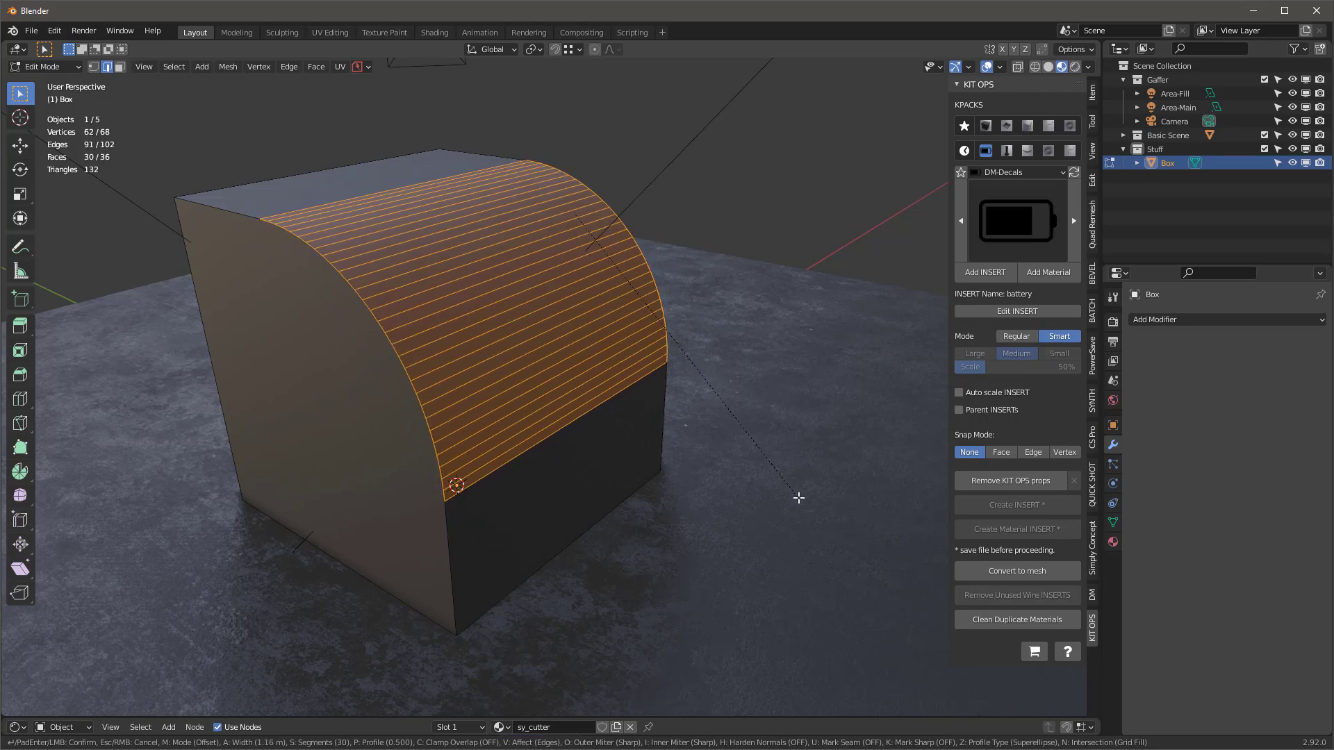
{"action": "left_click", "coordinate": [776, 467]}
{"action": "key", "text": "Tab"}
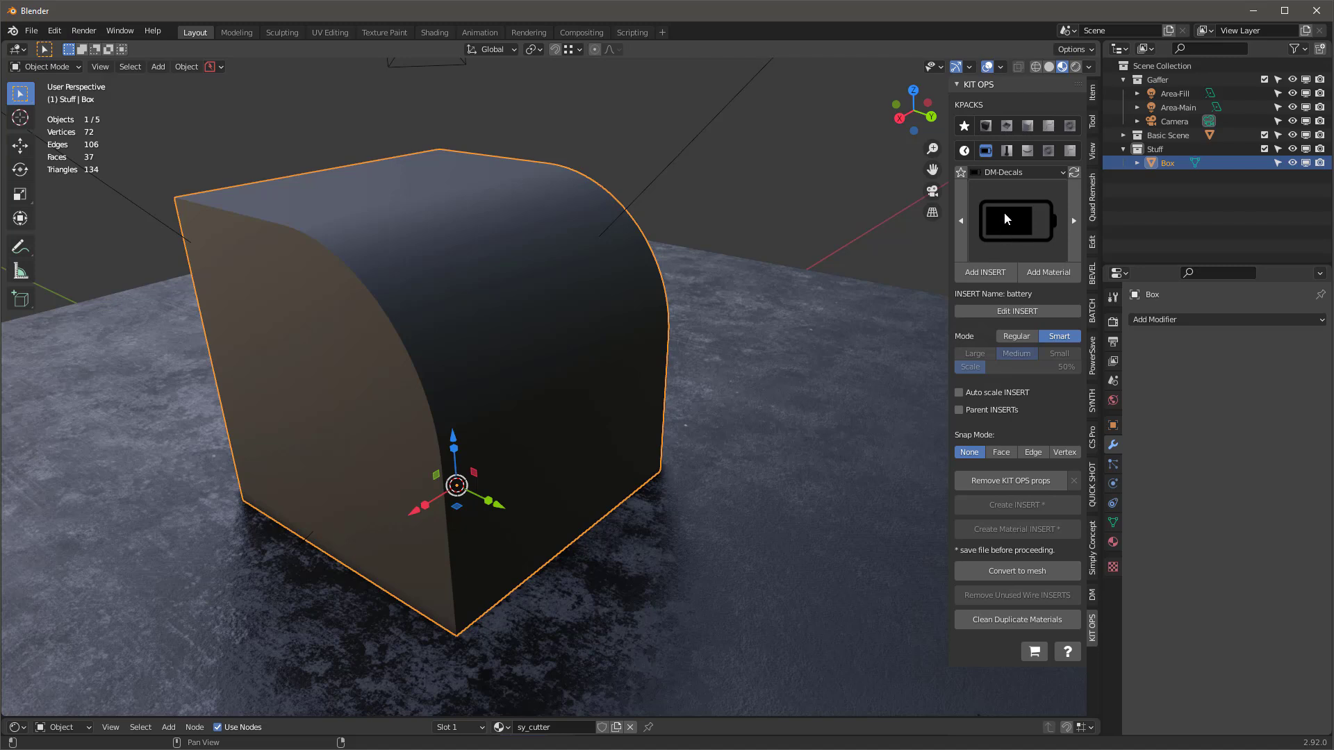
Add the battery decal INSERT from DM-Decals to the box's curved face, scaled up to cover much of its width.
{"action": "left_click", "coordinate": [992, 275]}
{"action": "left_click", "coordinate": [549, 314]}
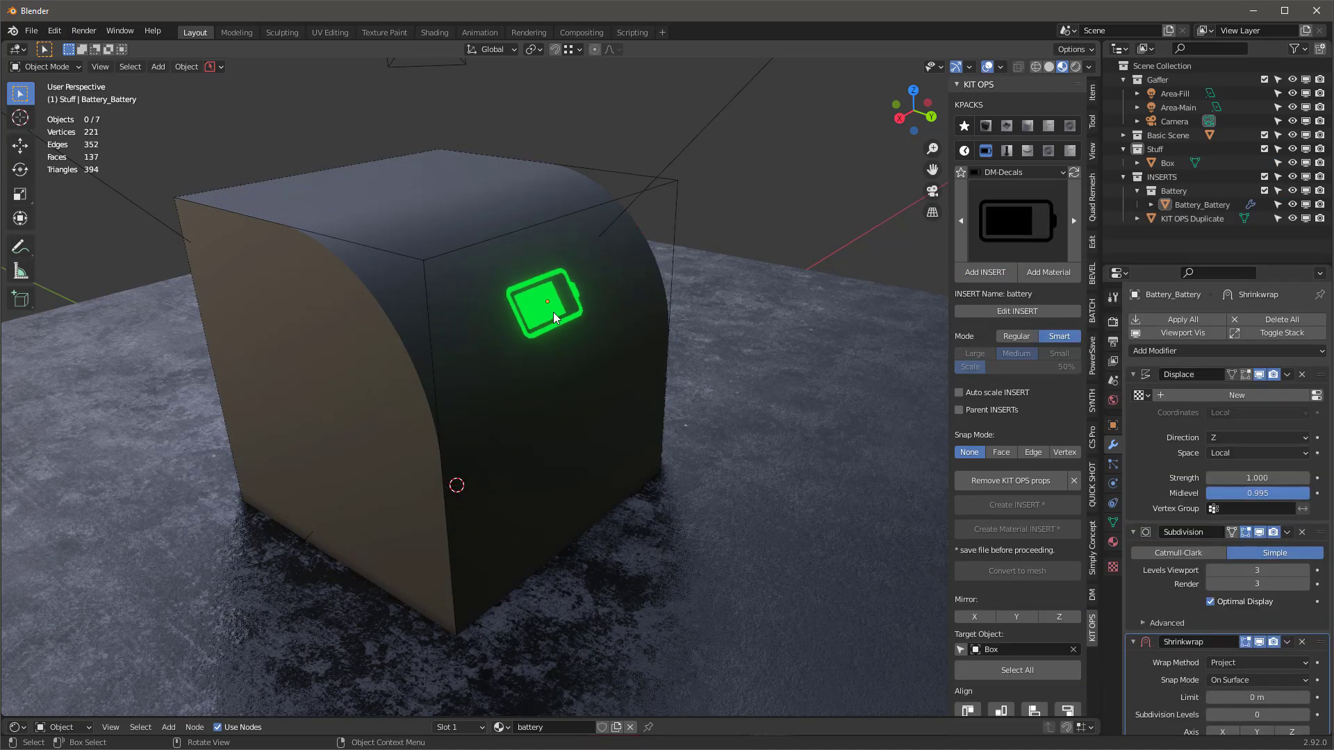
{"action": "scroll", "coordinate": [549, 307], "scroll_direction": "up", "scroll_amount": 4}
{"action": "scroll", "coordinate": [550, 306], "scroll_direction": "down", "scroll_amount": 1}
{"action": "scroll", "coordinate": [550, 310], "scroll_direction": "up", "scroll_amount": 2}
{"action": "scroll", "coordinate": [550, 310], "scroll_direction": "down", "scroll_amount": 2}
{"action": "scroll", "coordinate": [550, 310], "scroll_direction": "up", "scroll_amount": 2}
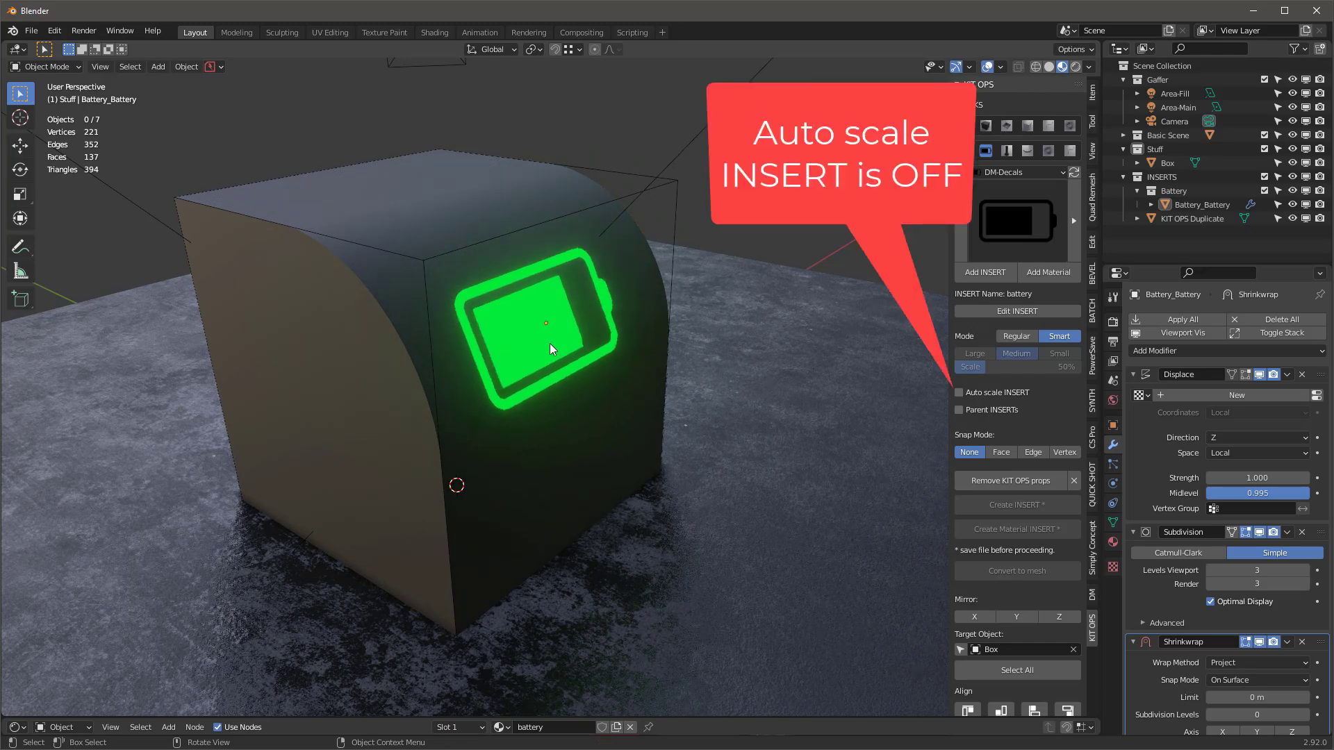
{"action": "left_click", "coordinate": [547, 305]}
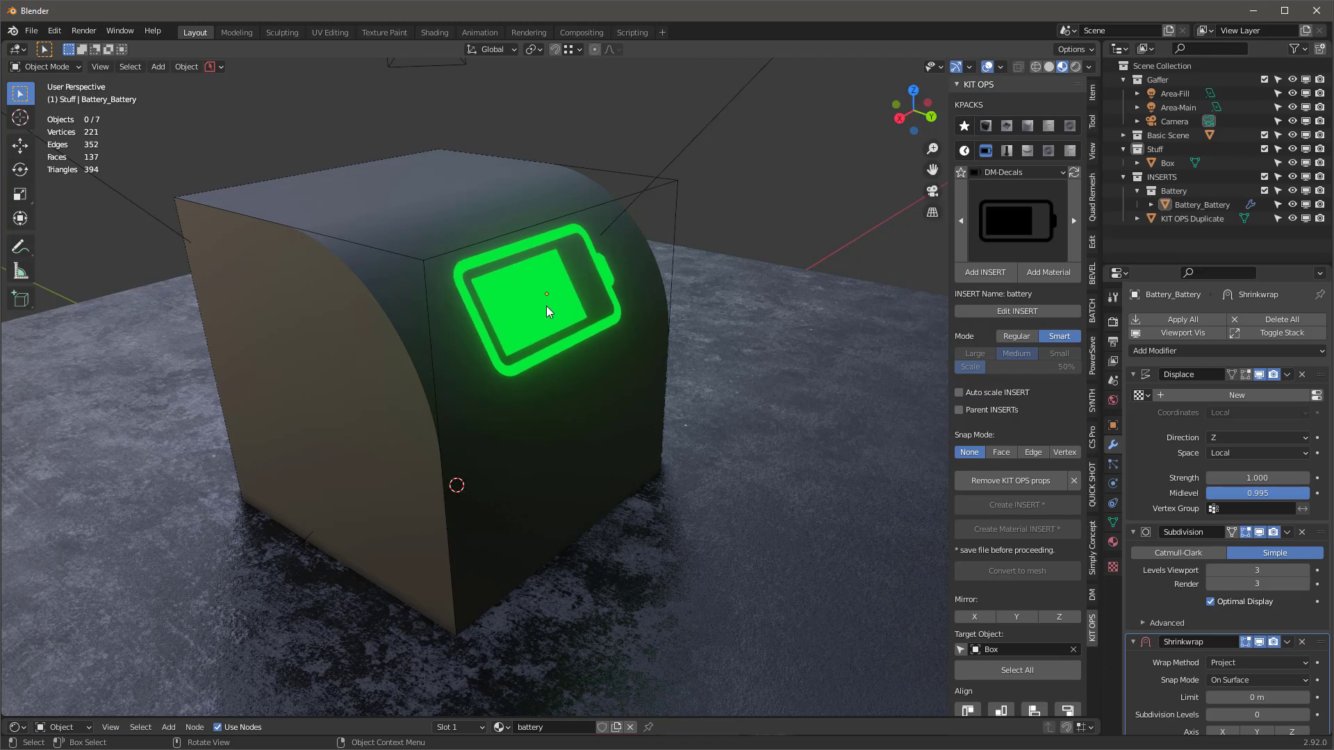
Set Box as the target of the battery decal's Shrinkwrap modifier.
{"action": "middle_click_drag", "start_coordinate": [591, 307], "coordinate": [480, 290]}
{"action": "scroll", "coordinate": [1230, 460], "scroll_direction": "down", "scroll_amount": 5}
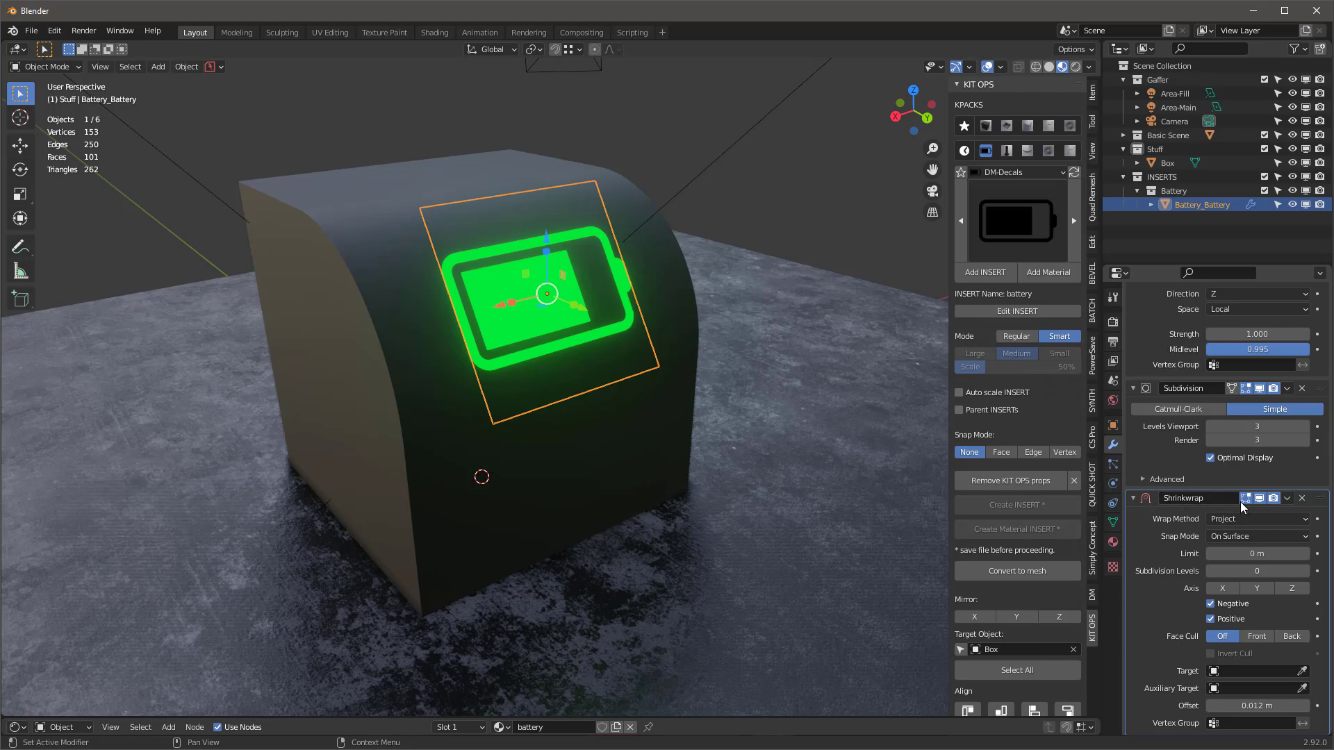
{"action": "left_click", "coordinate": [1304, 671]}
{"action": "left_click", "coordinate": [419, 298]}
{"action": "mouse_move", "coordinate": [421, 299]}
{"action": "middle_mouse_down"}
{"action": "mouse_move", "coordinate": [457, 306]}
{"action": "mouse_move", "coordinate": [445, 335]}
{"action": "mouse_move", "coordinate": [620, 234]}
{"action": "mouse_move", "coordinate": [652, 185]}
{"action": "mouse_move", "coordinate": [720, 178]}
{"action": "mouse_move", "coordinate": [710, 660]}
{"action": "middle_mouse_up"}
{"action": "scroll", "coordinate": [619, 232], "scroll_direction": "up", "scroll_amount": 3}
{"action": "key", "text": "z"}
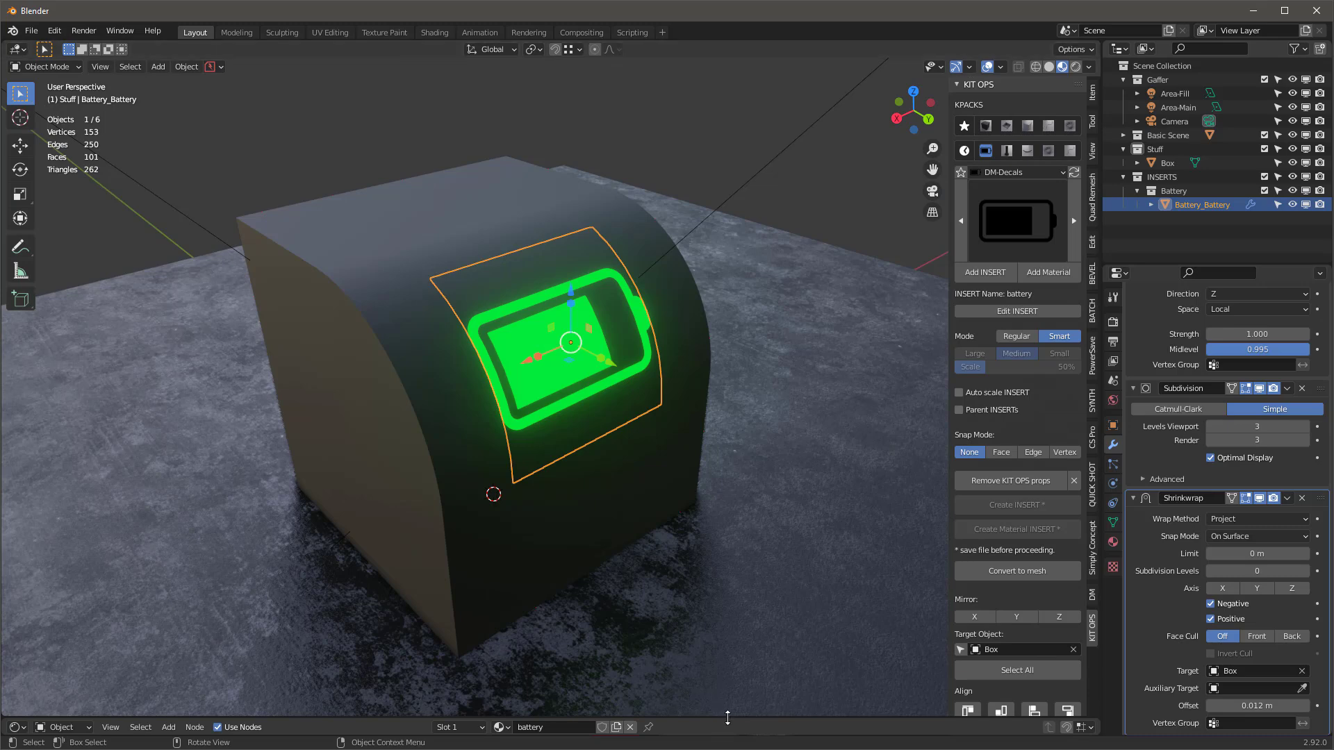
Enlarge the Shader Editor area and set the Decal Color node's new color to orange-red with hue 0.011.
{"action": "left_click_drag", "start_coordinate": [727, 718], "coordinate": [694, 509]}
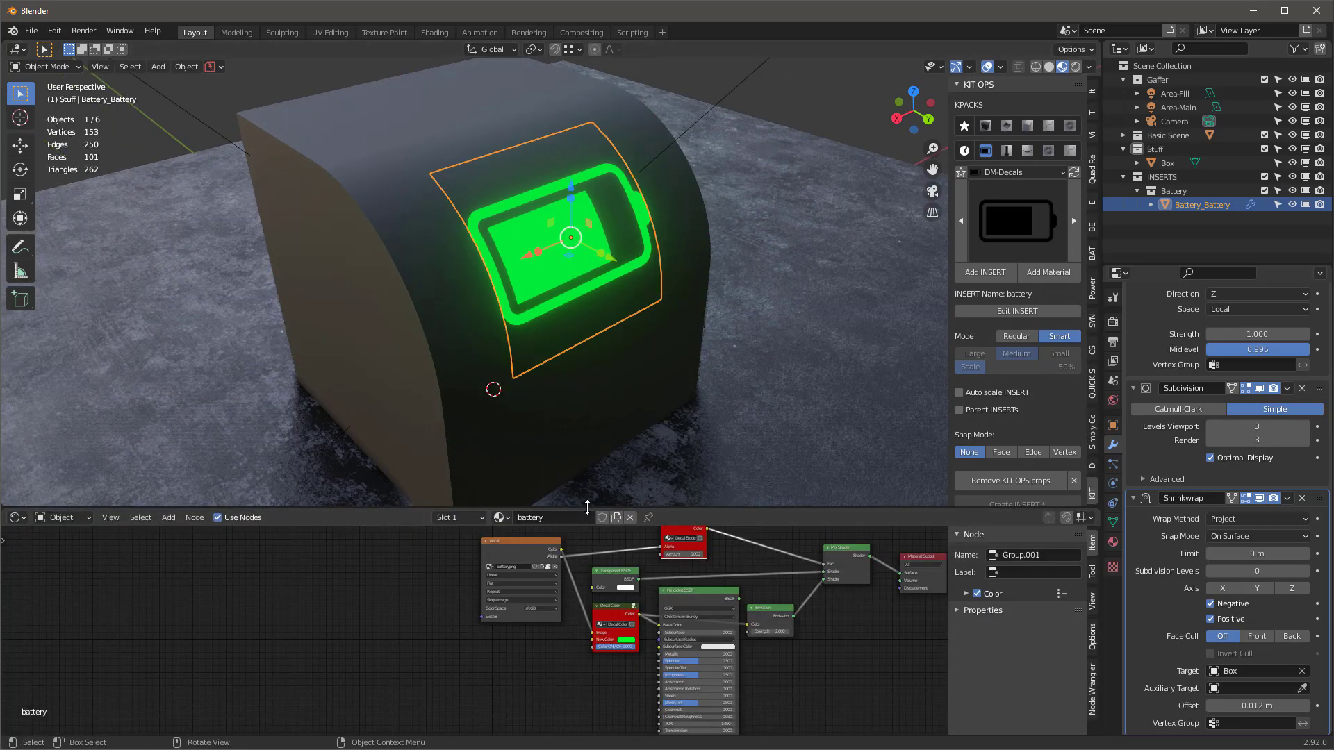
{"action": "left_click_drag", "start_coordinate": [588, 508], "coordinate": [587, 435]}
{"action": "middle_click_drag", "start_coordinate": [799, 629], "coordinate": [725, 625]}
{"action": "scroll", "coordinate": [568, 596], "scroll_direction": "up", "scroll_amount": 2}
{"action": "scroll", "coordinate": [568, 596], "scroll_direction": "up", "scroll_amount": 2}
{"action": "left_click", "coordinate": [568, 598]}
{"action": "left_click", "coordinate": [598, 500]}
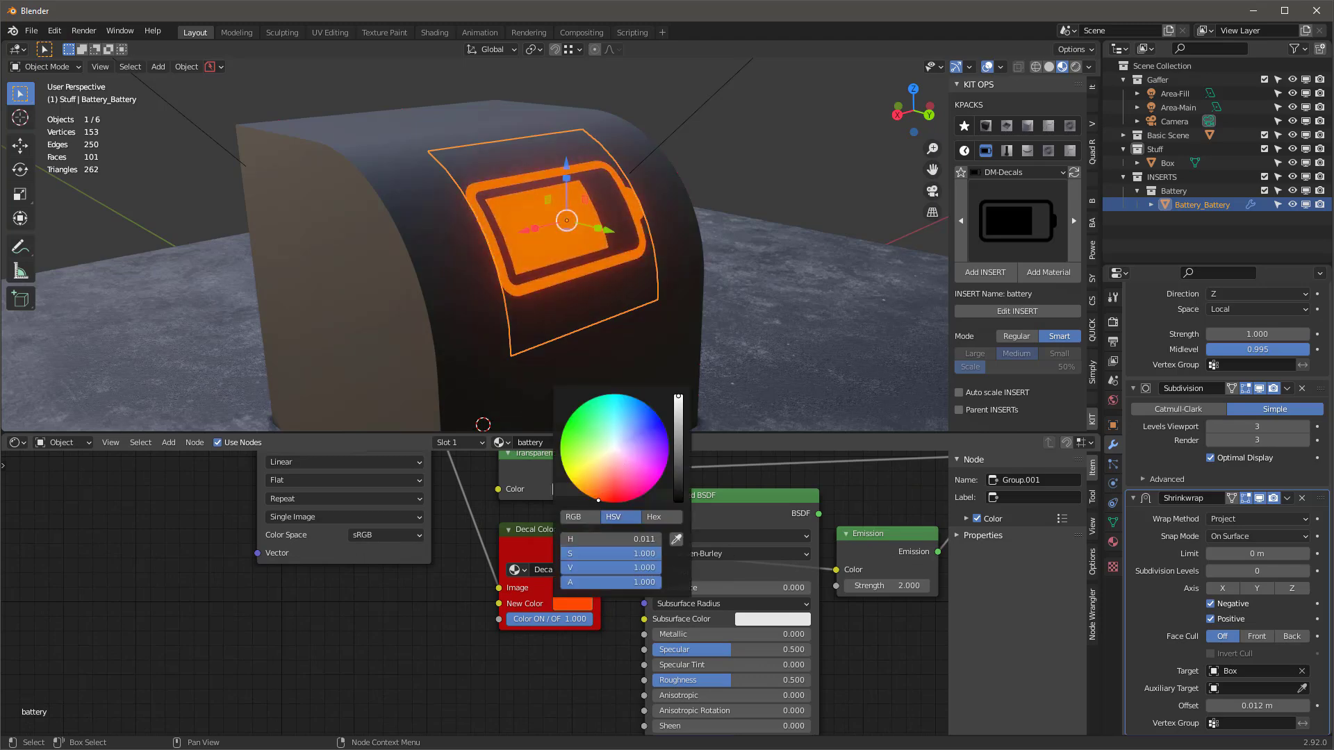
Connect the Principled BSDF output to the Mix Shader's second shader input in place of the Emission node.
{"action": "scroll", "coordinate": [527, 654], "scroll_direction": "down", "scroll_amount": 3}
{"action": "scroll", "coordinate": [523, 652], "scroll_direction": "up", "scroll_amount": 3}
{"action": "scroll", "coordinate": [541, 646], "scroll_direction": "down", "scroll_amount": 3}
{"action": "middle_click_drag", "start_coordinate": [541, 646], "coordinate": [352, 676]}
{"action": "scroll", "coordinate": [615, 424], "scroll_direction": "up", "scroll_amount": 1}
{"action": "middle_click_drag", "start_coordinate": [602, 274], "coordinate": [616, 205]}
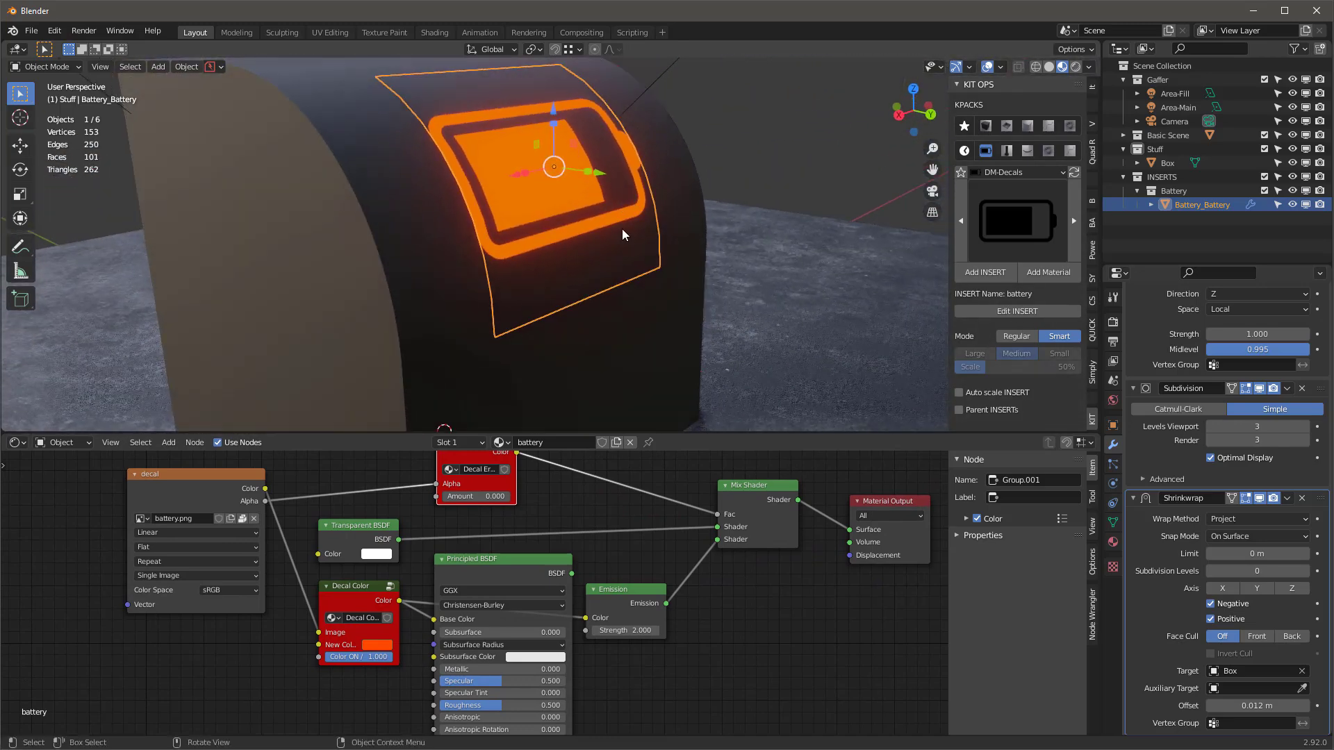
{"action": "left_click", "coordinate": [540, 562]}
{"action": "left_click_drag", "start_coordinate": [571, 574], "coordinate": [717, 539]}
Apply smooth shading to the battery decal.
{"action": "mouse_move", "coordinate": [520, 144]}
{"action": "middle_mouse_down"}
{"action": "mouse_move", "coordinate": [484, 172]}
{"action": "mouse_move", "coordinate": [389, 150]}
{"action": "mouse_move", "coordinate": [443, 146]}
{"action": "mouse_move", "coordinate": [524, 167]}
{"action": "middle_mouse_up"}
{"action": "scroll", "coordinate": [514, 159], "scroll_direction": "up", "scroll_amount": 4}
{"action": "scroll", "coordinate": [466, 140], "scroll_direction": "down", "scroll_amount": 3}
{"action": "right_click", "coordinate": [581, 189]}
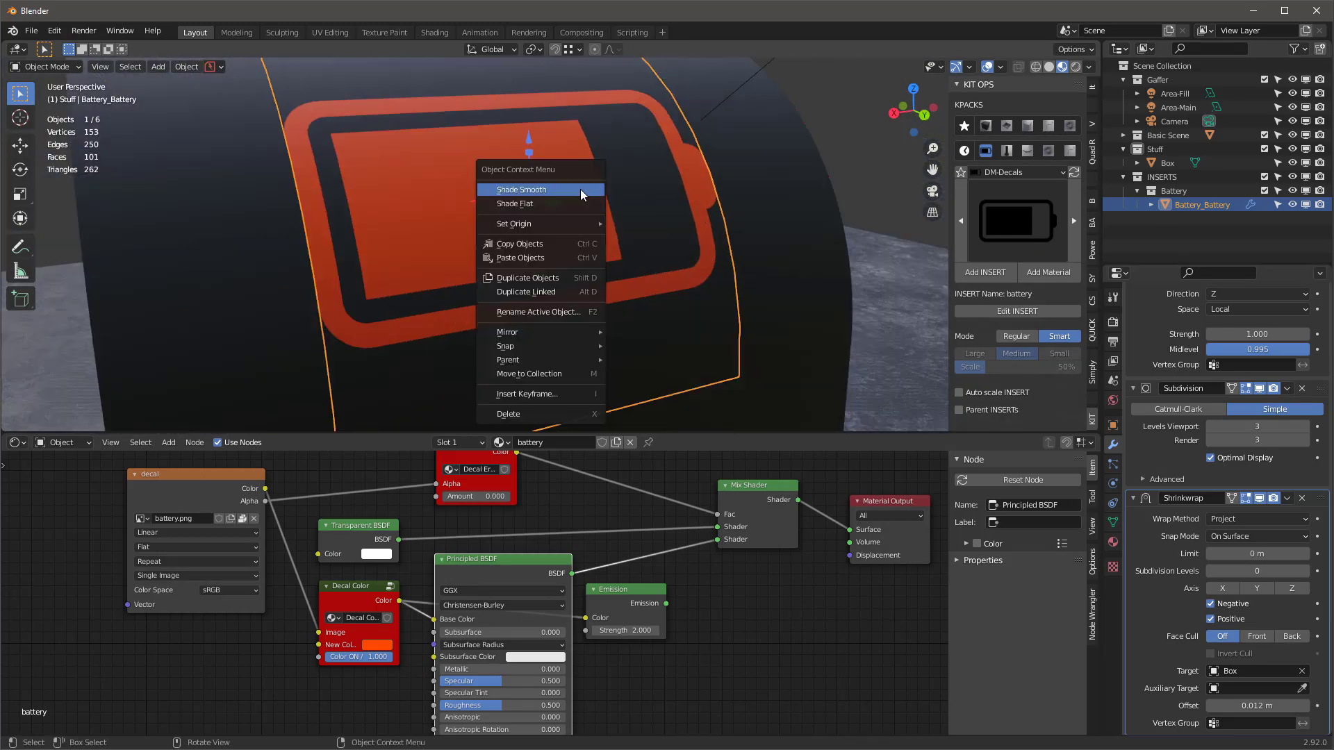
{"action": "left_click", "coordinate": [581, 190]}
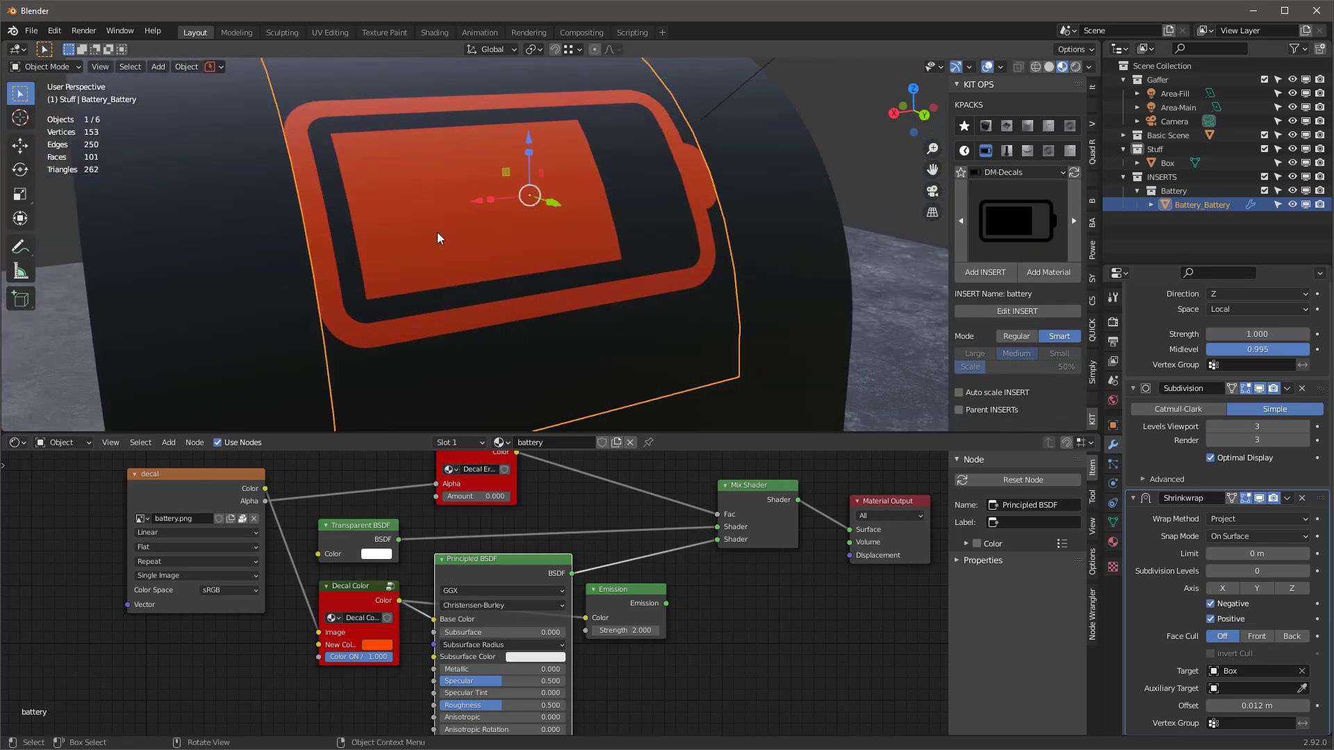
Change the battery decal's new color in the Decal Color node to light grey.
{"action": "mouse_move", "coordinate": [439, 218]}
{"action": "middle_mouse_down"}
{"action": "mouse_move", "coordinate": [384, 200]}
{"action": "mouse_move", "coordinate": [449, 226]}
{"action": "middle_mouse_up"}
{"action": "middle_click_drag", "start_coordinate": [380, 647], "coordinate": [385, 715]}
{"action": "left_click", "coordinate": [385, 715]}
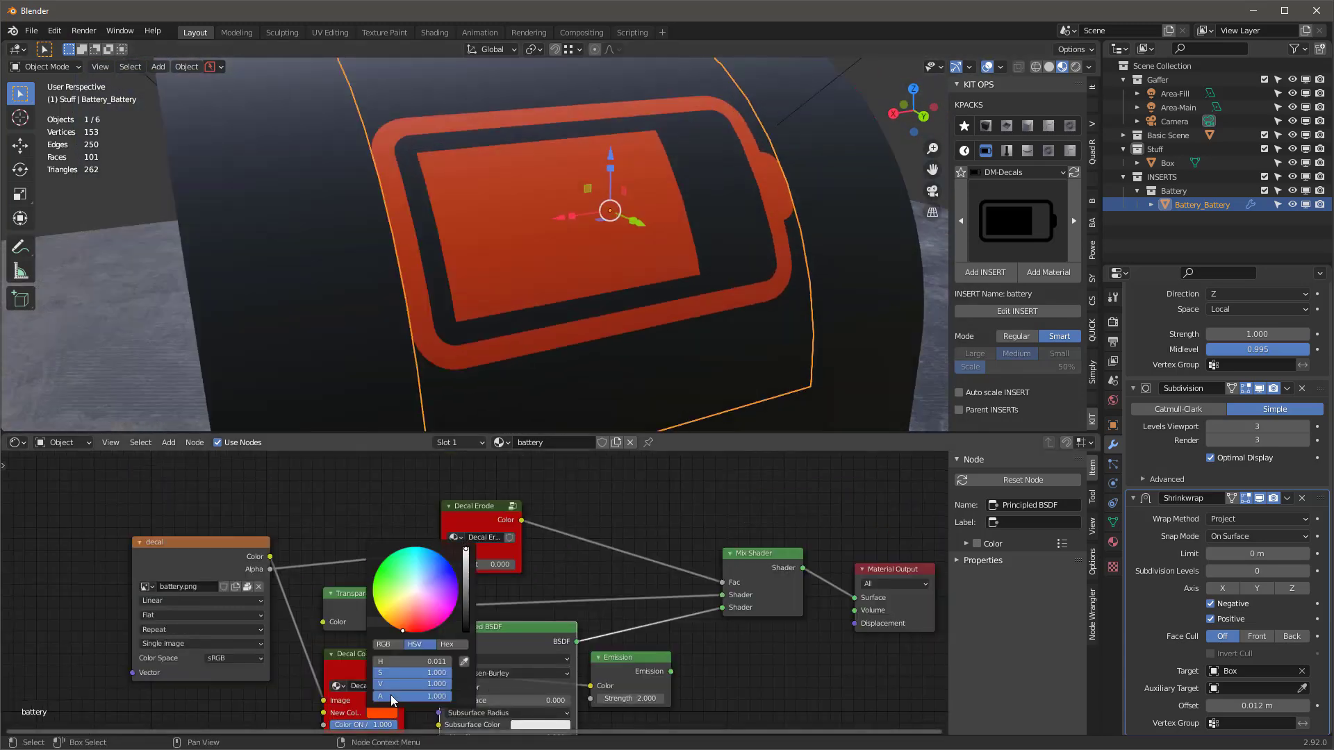
{"action": "mouse_move", "coordinate": [456, 576]}
{"action": "left_mouse_down"}
{"action": "mouse_move", "coordinate": [416, 590]}
{"action": "mouse_move", "coordinate": [467, 583]}
{"action": "left_mouse_up"}
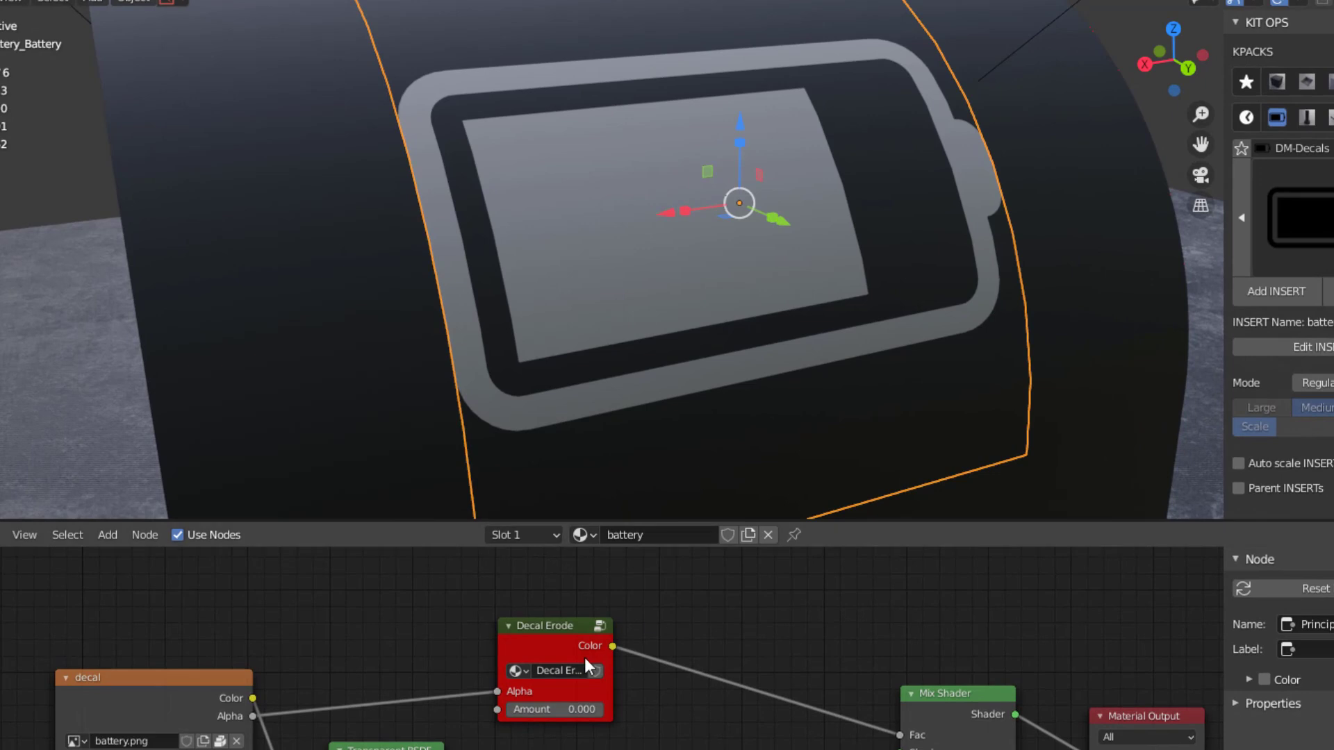
Set the Decal Erode amount to 0.683, then deselect the battery decal and inspect its worn surface.
{"action": "left_click_drag", "start_coordinate": [549, 626], "coordinate": [559, 617]}
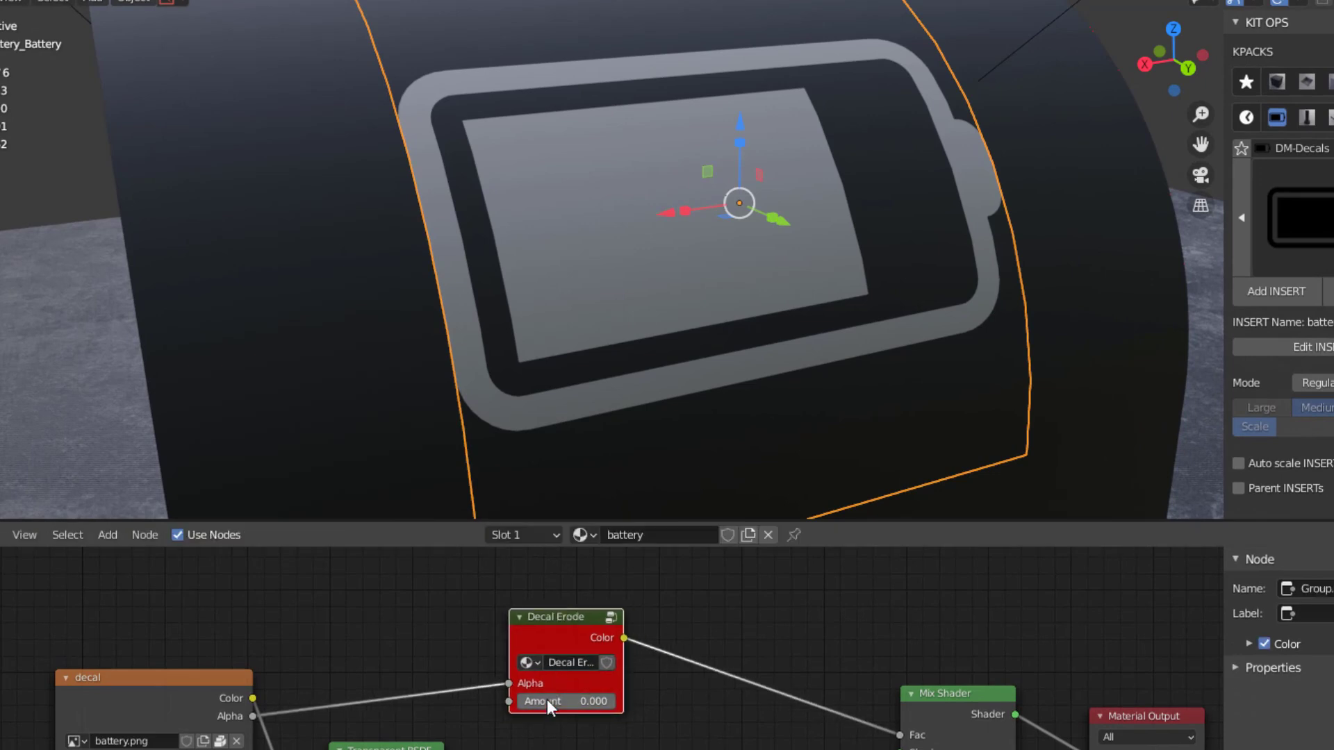
{"action": "left_click_drag", "start_coordinate": [551, 701], "coordinate": [617, 701]}
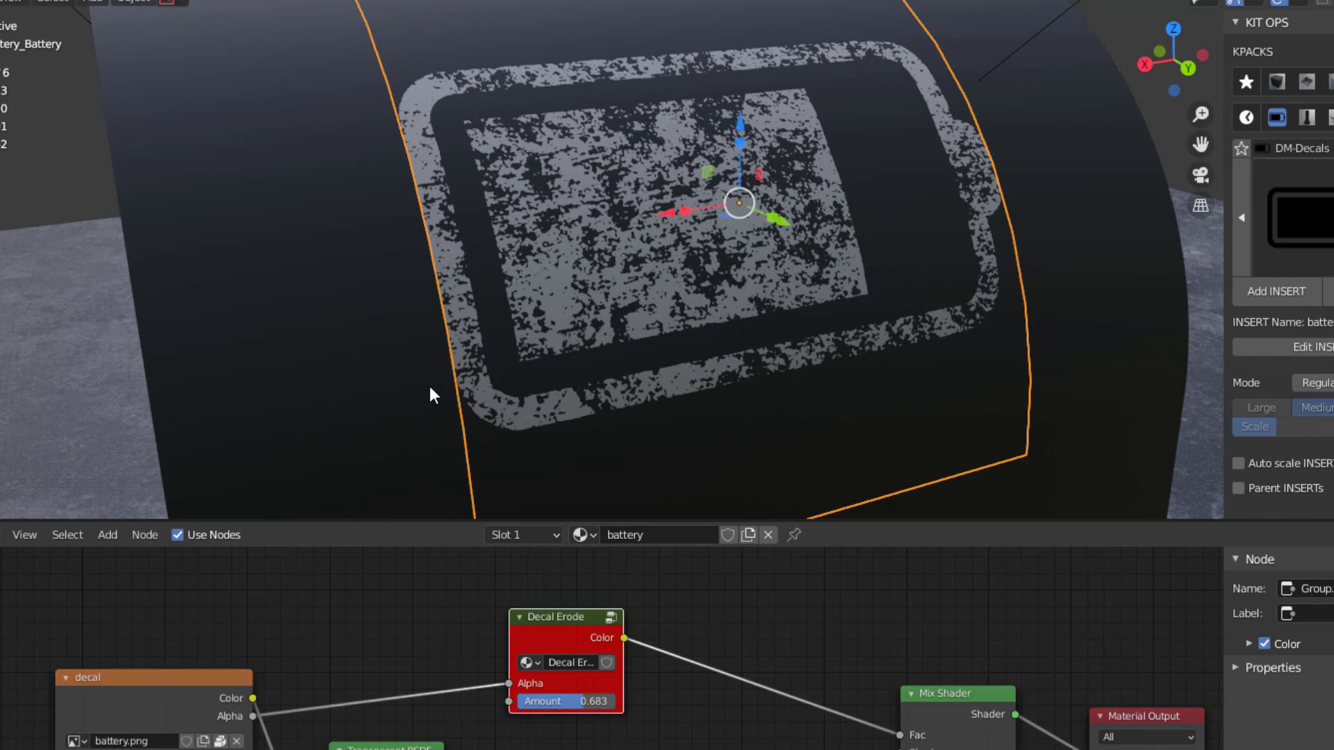
{"action": "left_click", "coordinate": [1111, 18]}
{"action": "key", "text": "z"}
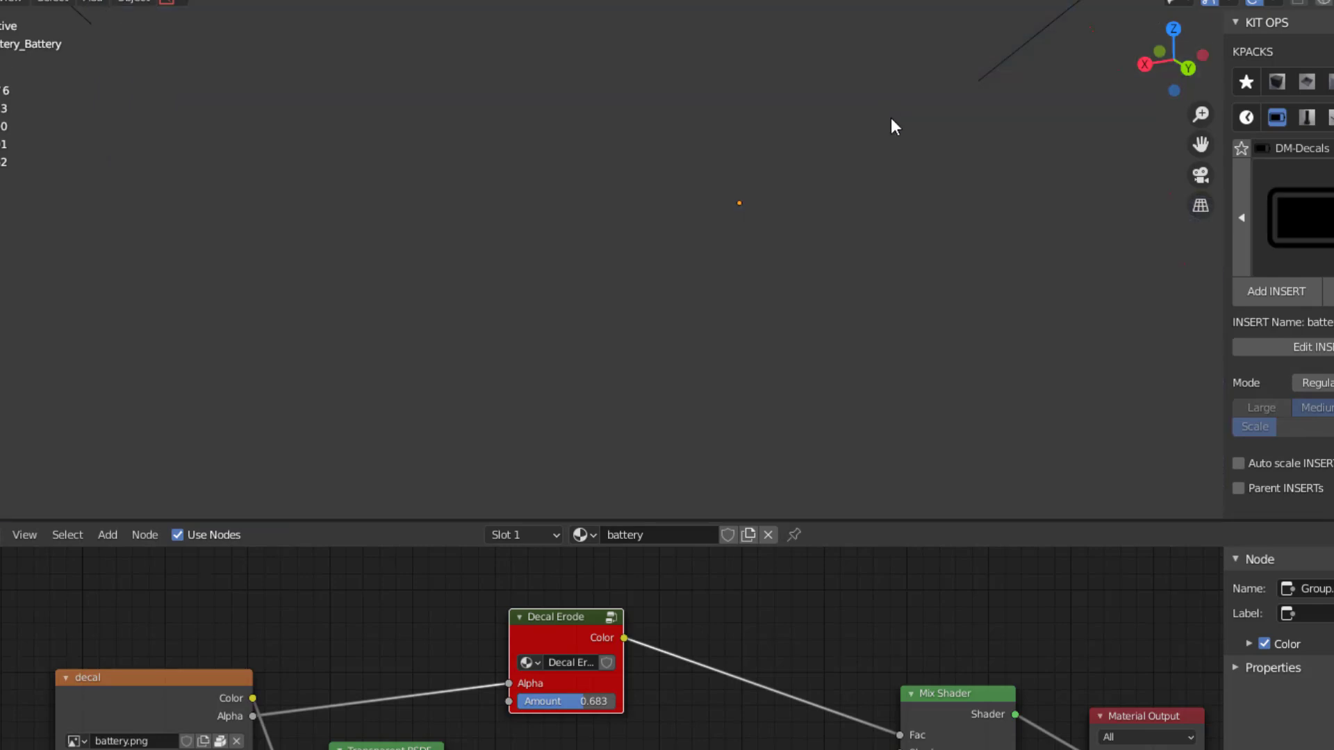
{"action": "mouse_move", "coordinate": [920, 170]}
{"action": "middle_mouse_down"}
{"action": "mouse_move", "coordinate": [934, 173]}
{"action": "mouse_move", "coordinate": [789, 177]}
{"action": "mouse_move", "coordinate": [944, 197]}
{"action": "mouse_move", "coordinate": [940, 343]}
{"action": "middle_mouse_up"}
{"action": "middle_click_drag", "start_coordinate": [916, 299], "coordinate": [839, 287], "text": "shift"}
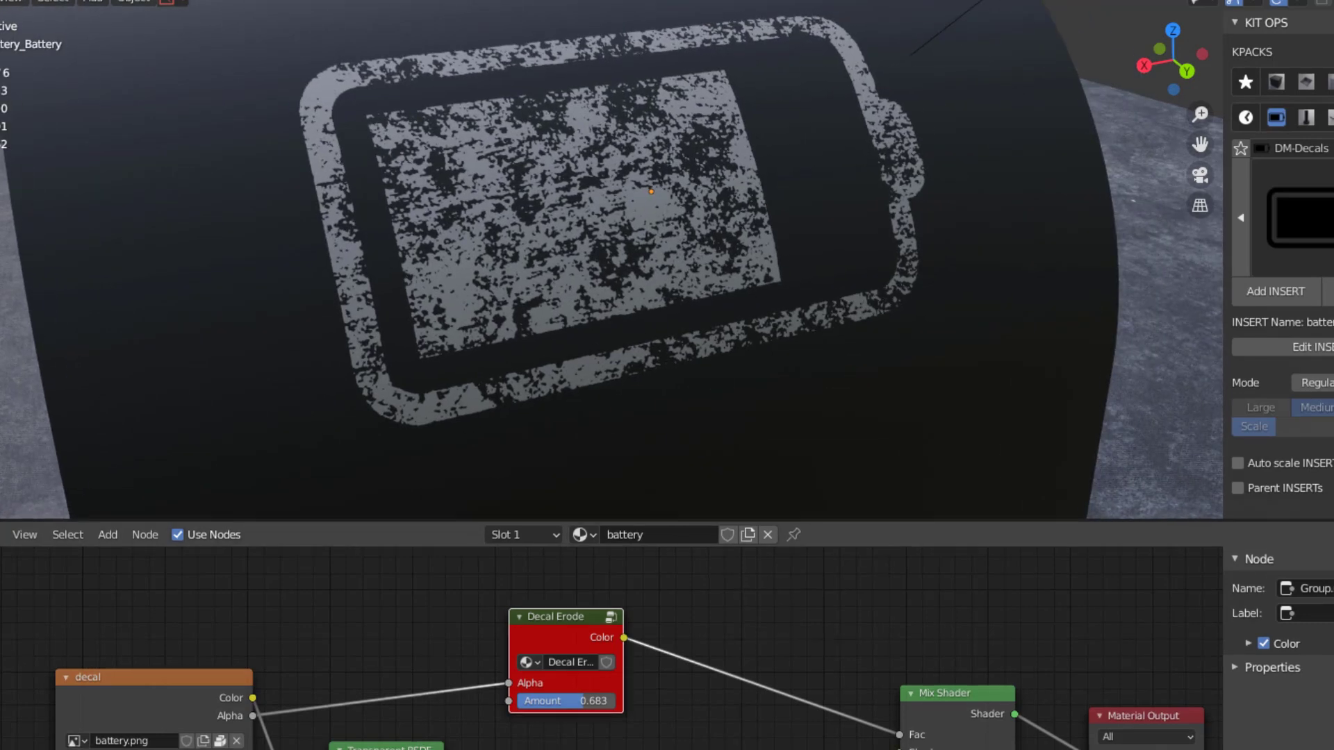
{"action": "scroll", "coordinate": [873, 681], "scroll_direction": "down", "scroll_amount": 5}
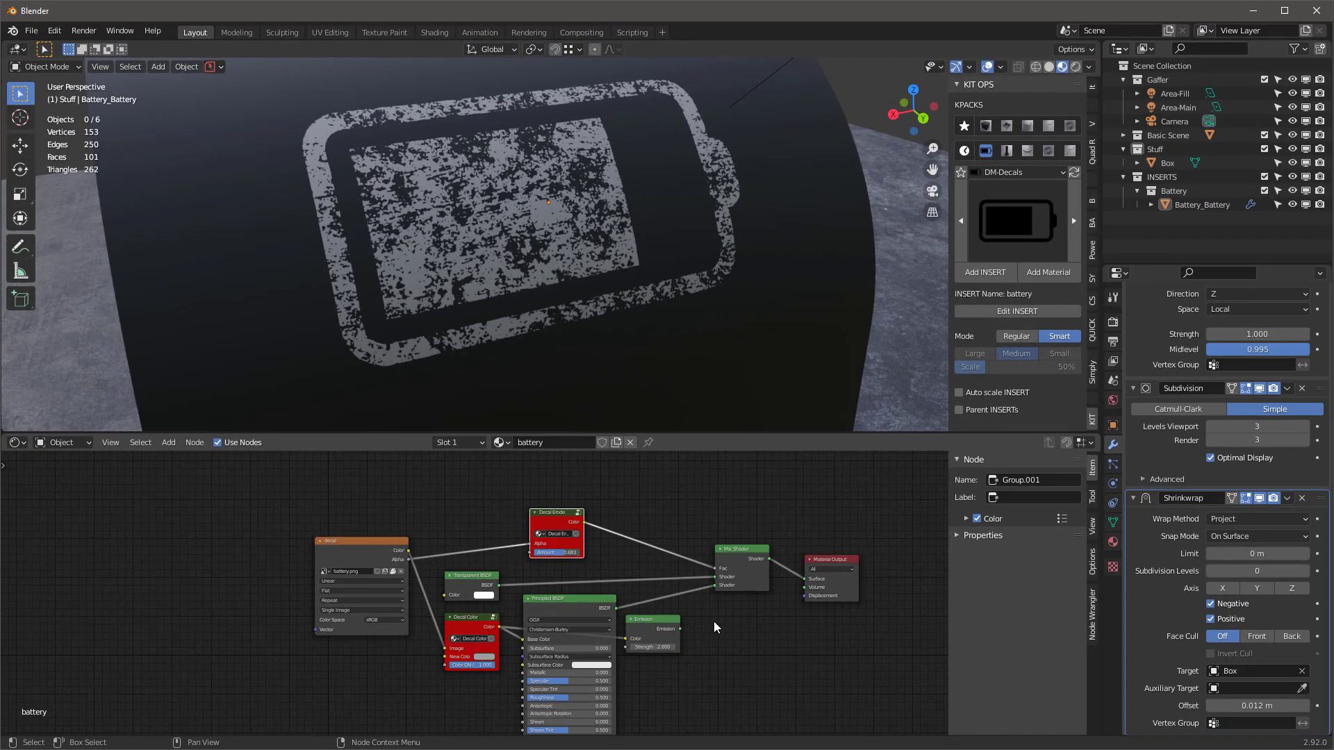
Set Metallic to 1.000 and lower Roughness in the battery decal's Principled BSDF node.
{"action": "left_click", "coordinate": [617, 224]}
{"action": "middle_click_drag", "start_coordinate": [701, 647], "coordinate": [679, 574]}
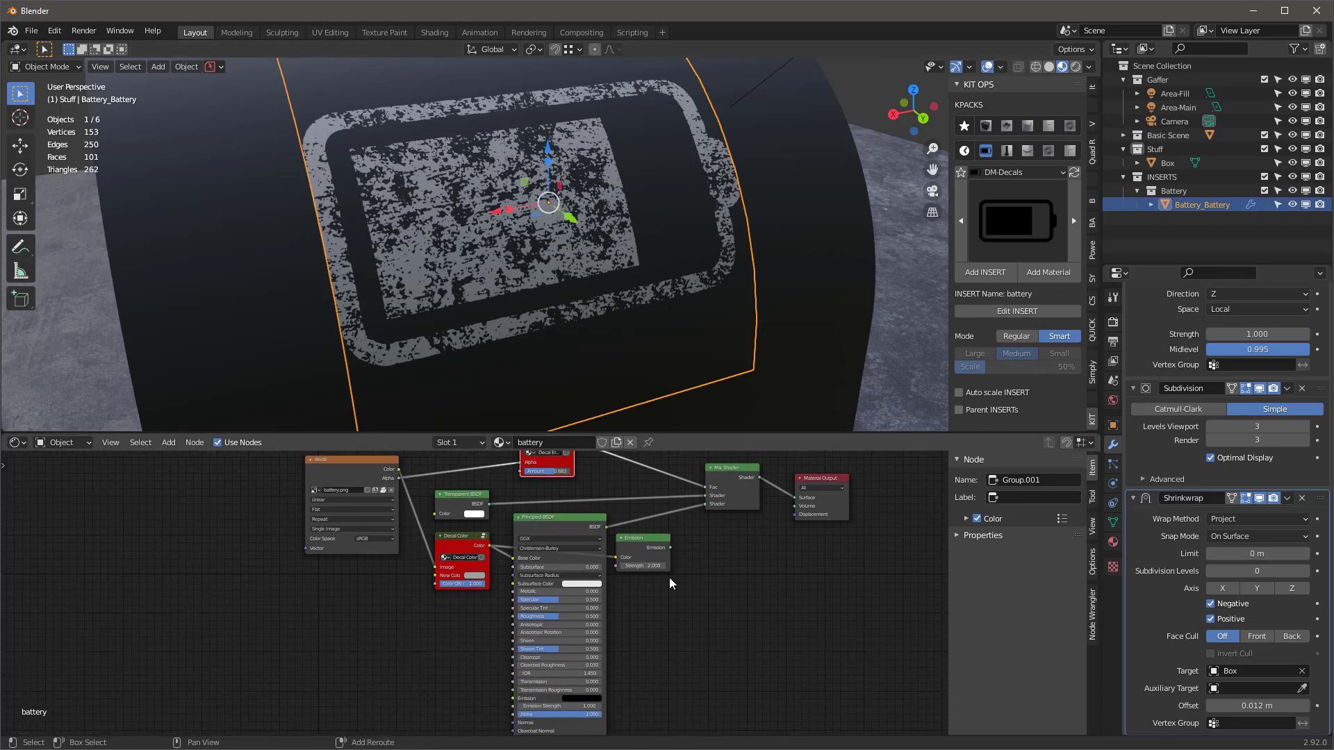
{"action": "scroll", "coordinate": [571, 570], "scroll_direction": "up", "scroll_amount": 3}
{"action": "left_click_drag", "start_coordinate": [498, 618], "coordinate": [612, 618]}
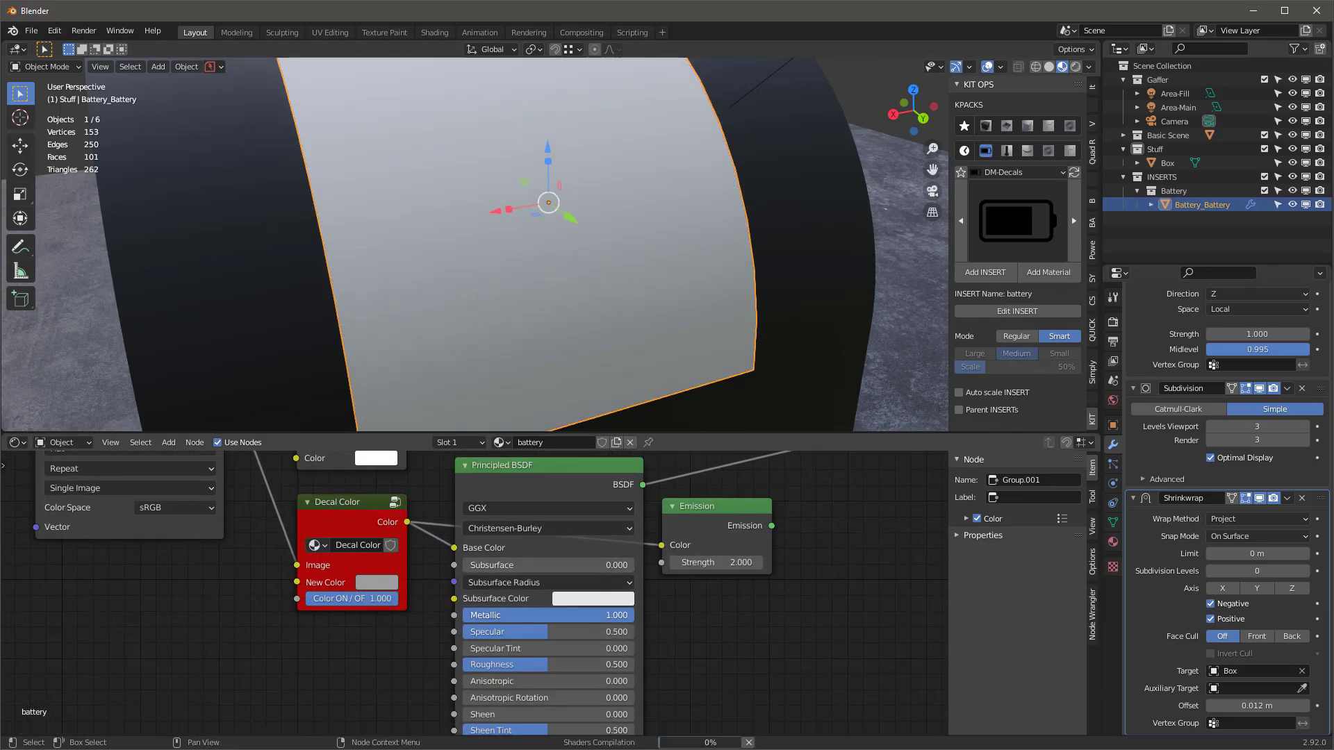
{"action": "left_click_drag", "start_coordinate": [612, 665], "coordinate": [538, 665]}
{"action": "mouse_move", "coordinate": [569, 260]}
{"action": "middle_mouse_down"}
{"action": "mouse_move", "coordinate": [486, 222]}
{"action": "mouse_move", "coordinate": [450, 273]}
{"action": "mouse_move", "coordinate": [595, 263]}
{"action": "middle_mouse_up"}
{"action": "scroll", "coordinate": [695, 656], "scroll_direction": "down", "scroll_amount": 5}
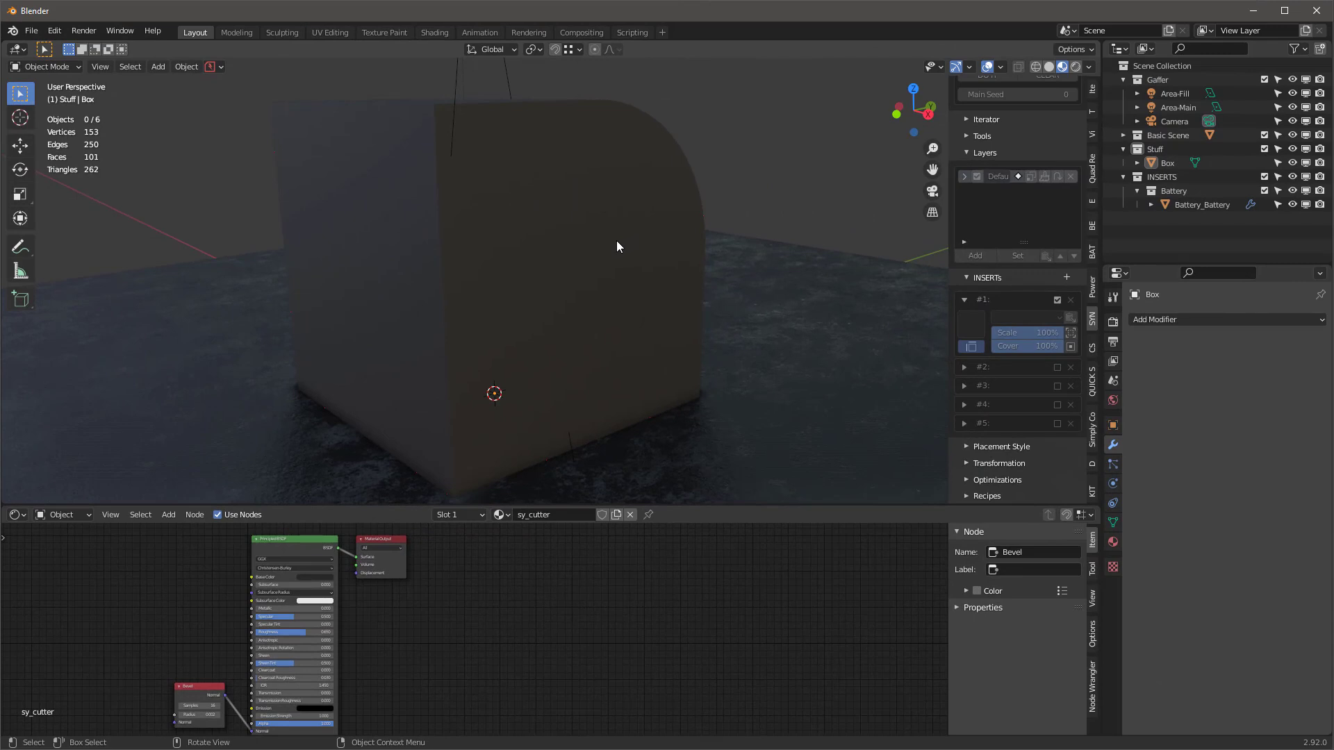
Select the box and choose the THROWUPS_6 - 2K INSERT from the sc_URBAN GRAFFITI KPACK.
{"action": "middle_click_drag", "start_coordinate": [616, 242], "coordinate": [627, 261]}
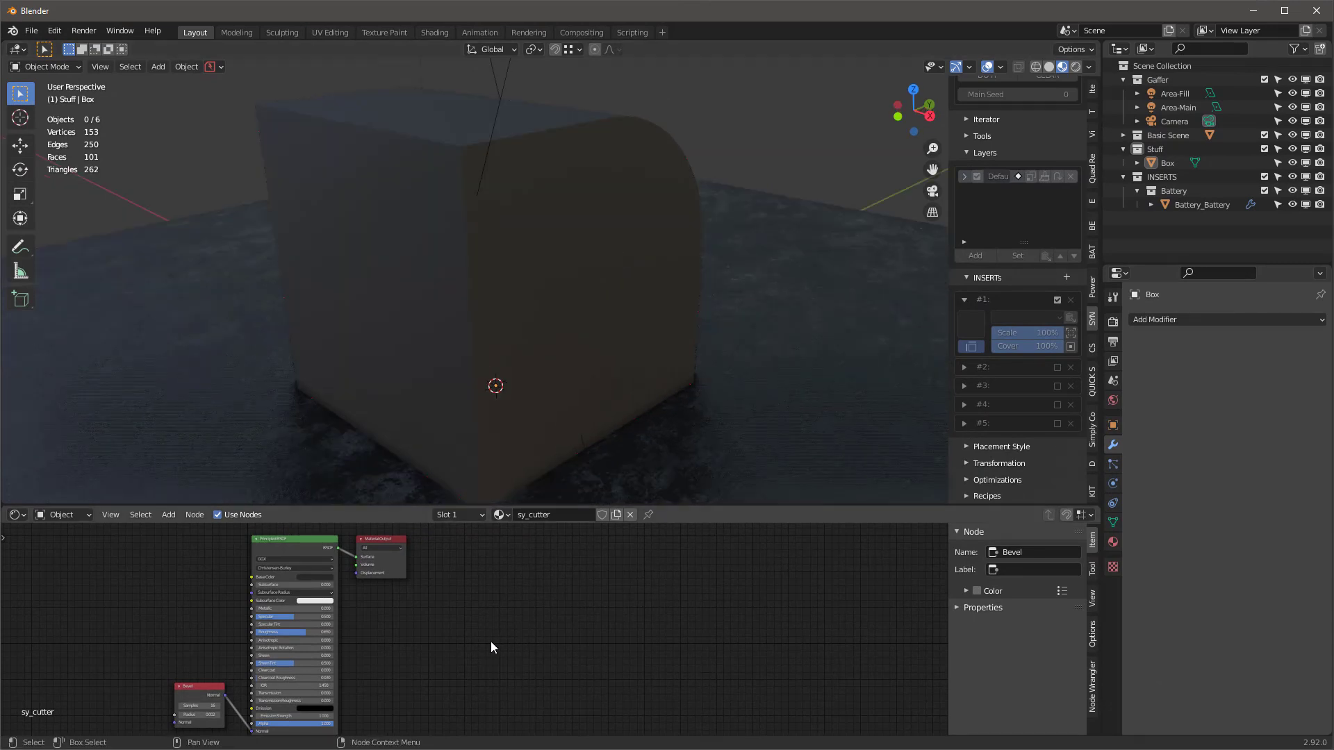
{"action": "left_click", "coordinate": [565, 268]}
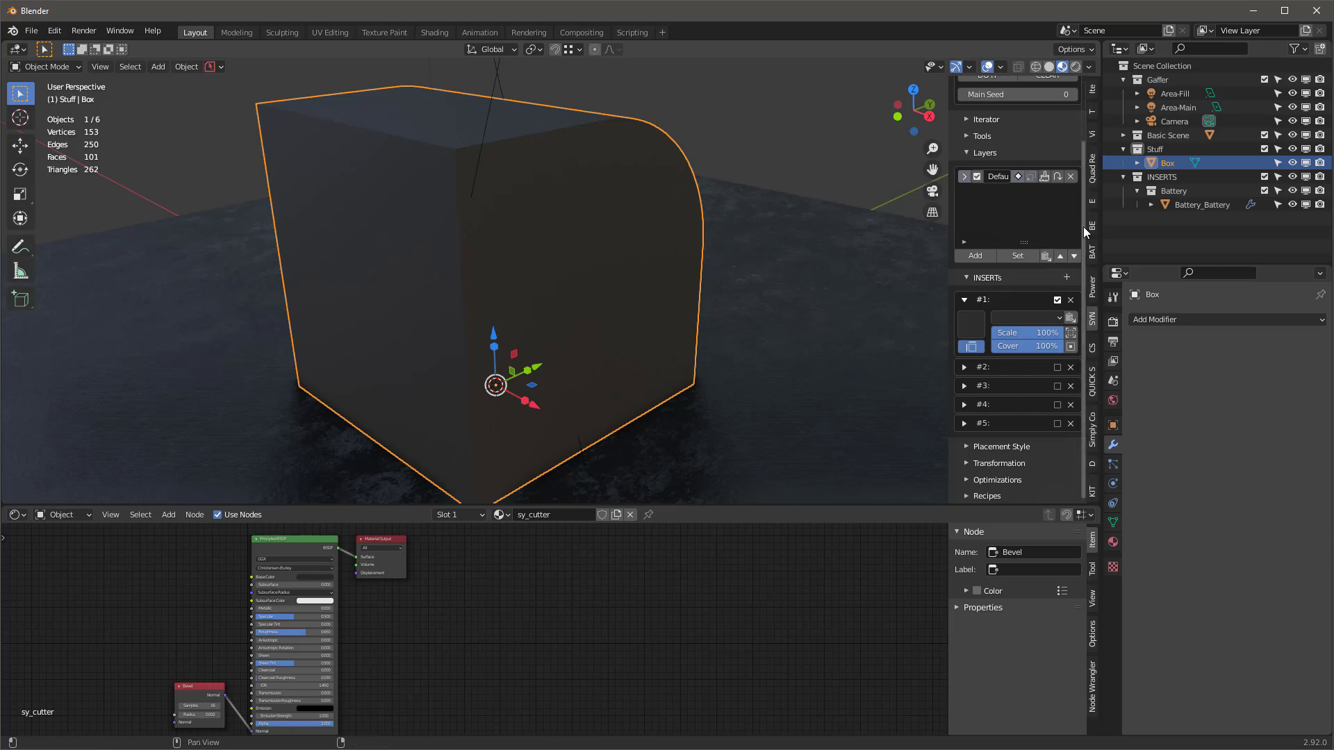
{"action": "scroll", "coordinate": [1027, 212], "scroll_direction": "down", "scroll_amount": 5, "text": "ctrl"}
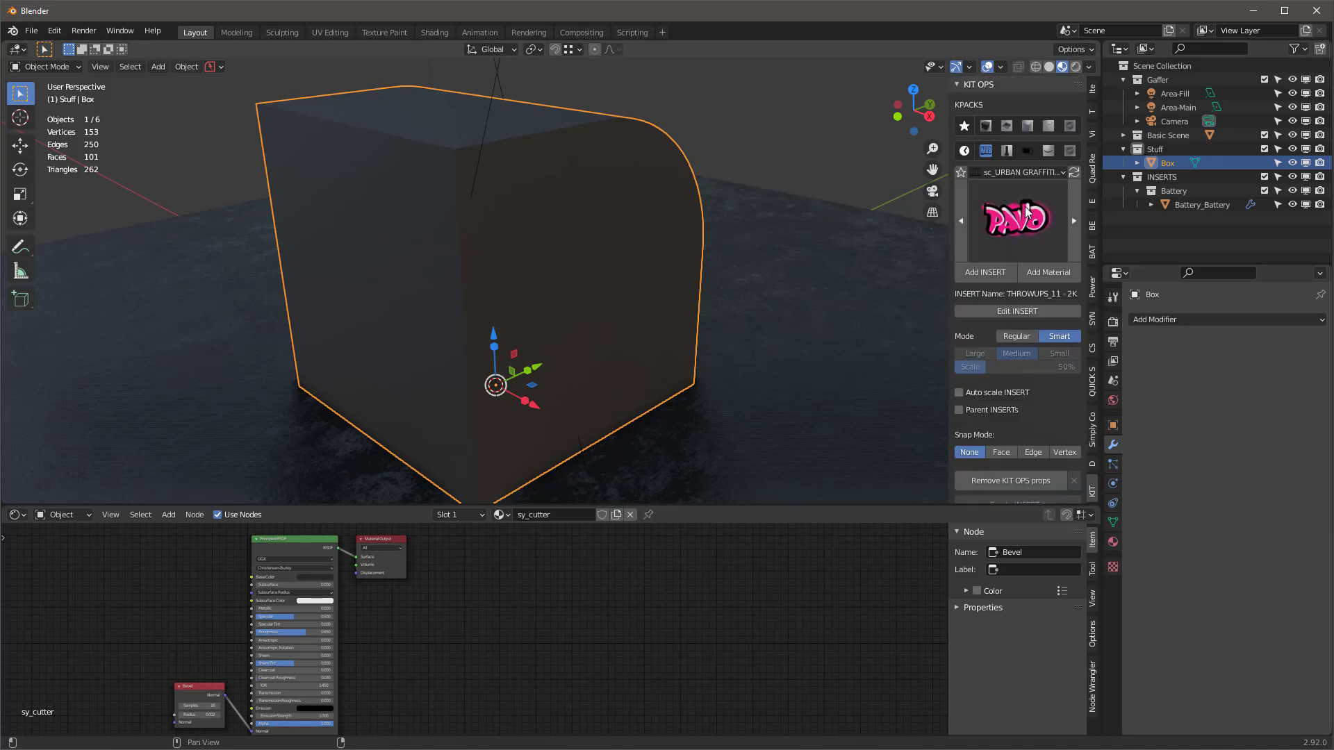
{"action": "left_click", "coordinate": [980, 172]}
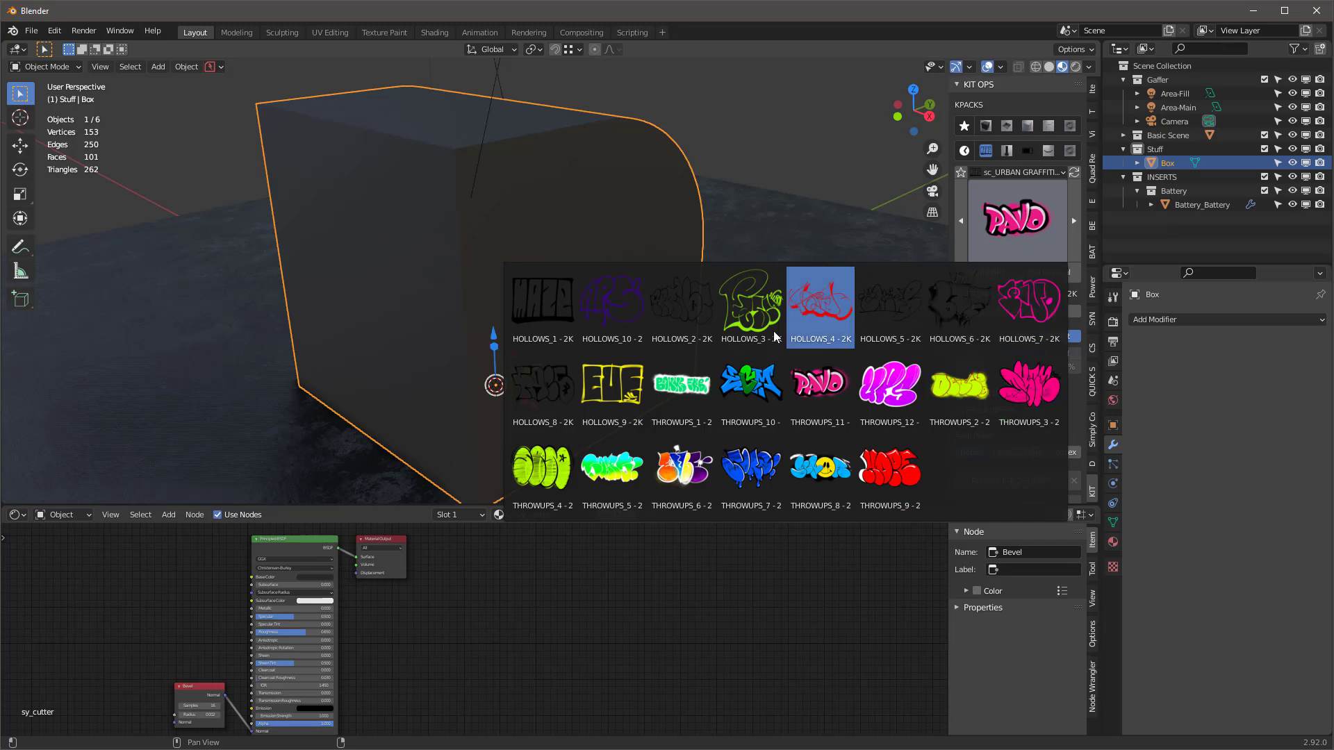
{"action": "left_click", "coordinate": [696, 466]}
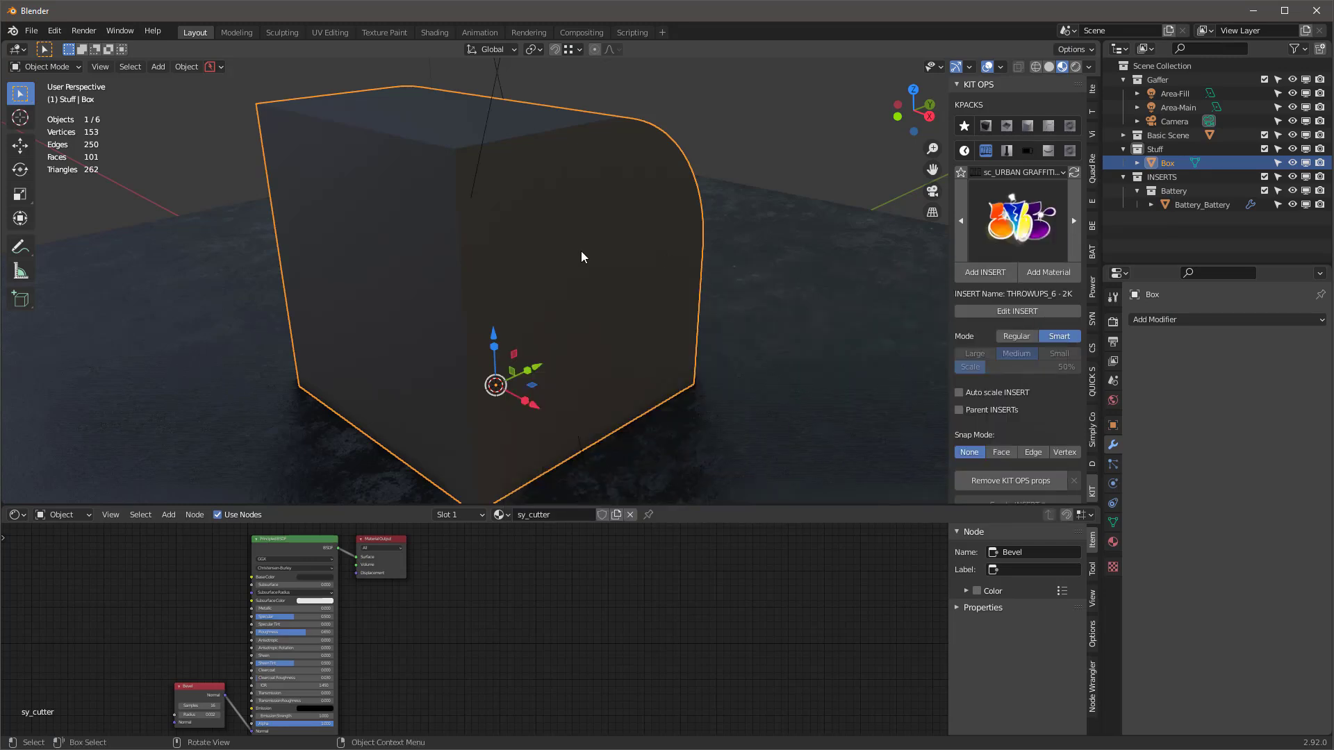
Place the colorful graffiti decal on the box's flat side face, scaled to fill its middle.
{"action": "left_click", "coordinate": [992, 268]}
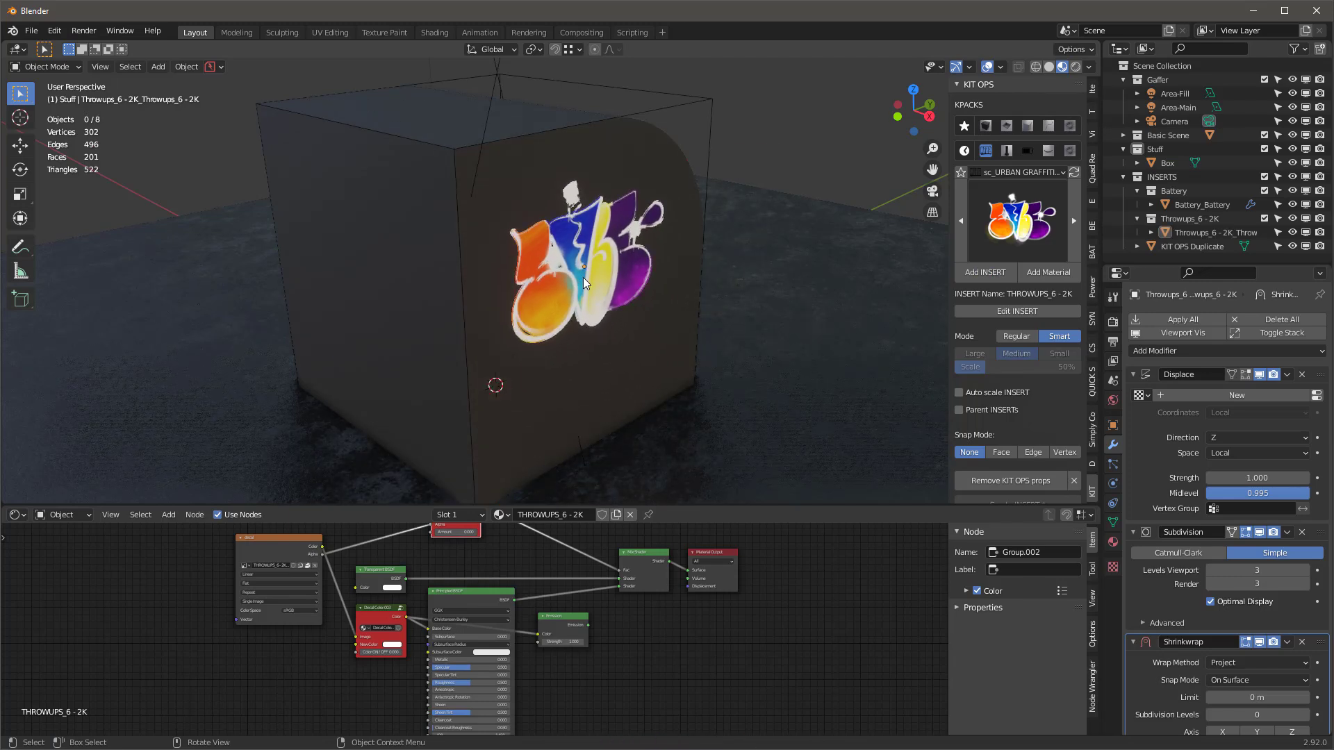
{"action": "scroll", "coordinate": [587, 277], "scroll_direction": "up", "scroll_amount": 6, "text": "alt"}
{"action": "scroll", "coordinate": [586, 276], "scroll_direction": "down", "scroll_amount": 8, "text": "alt"}
{"action": "scroll", "coordinate": [586, 277], "scroll_direction": "up", "scroll_amount": 2, "text": "alt"}
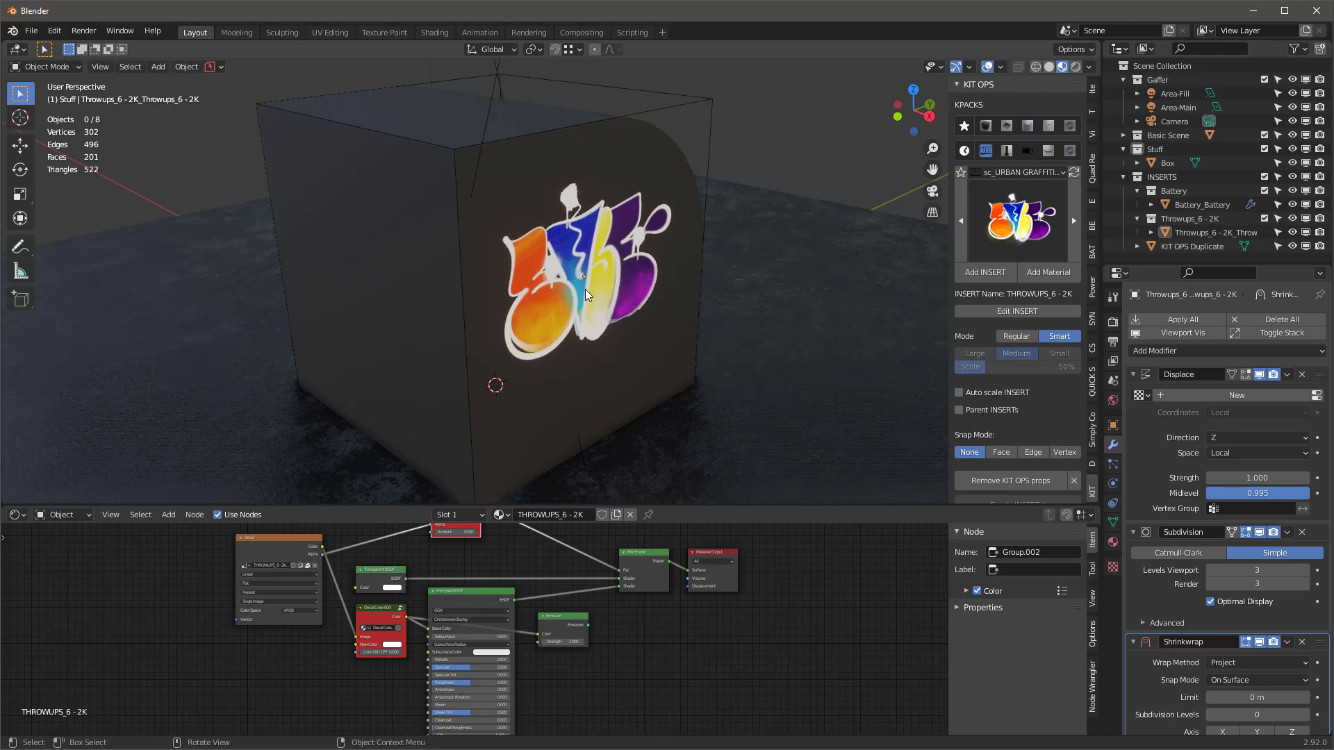
{"action": "left_click", "coordinate": [585, 289]}
Increase the graffiti decal's Decal Erode amount for a worn look and collapse the Shader Editor area.
{"action": "scroll", "coordinate": [695, 625], "scroll_direction": "down", "scroll_amount": 3}
{"action": "scroll", "coordinate": [525, 548], "scroll_direction": "up", "scroll_amount": 7}
{"action": "left_click_drag", "start_coordinate": [542, 660], "coordinate": [625, 661]}
{"action": "middle_click_drag", "start_coordinate": [695, 333], "coordinate": [576, 327]}
{"action": "left_click_drag", "start_coordinate": [695, 507], "coordinate": [695, 718]}
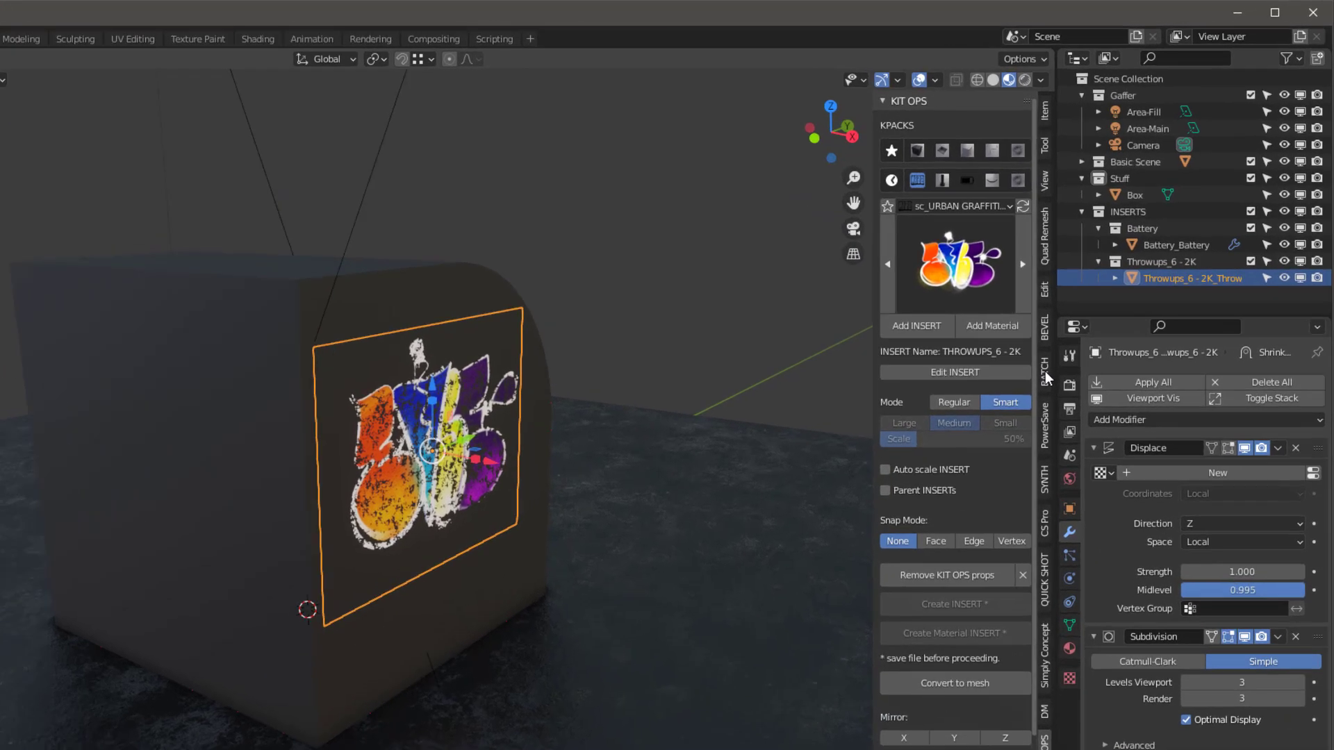
Select the box and show the OBJ conversion settings of KIT OPS BATCH.
{"action": "left_click", "coordinate": [1092, 311]}
{"action": "left_click", "coordinate": [567, 260]}
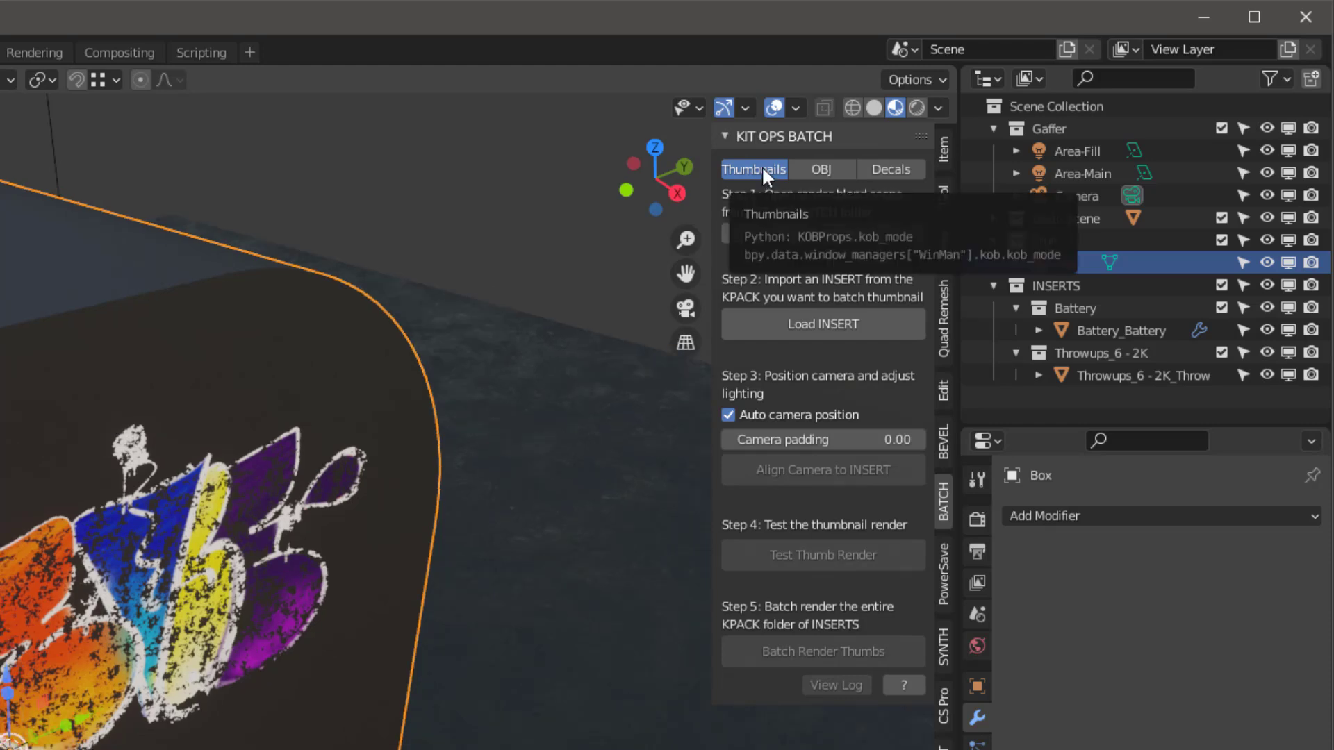
{"action": "left_click", "coordinate": [820, 174]}
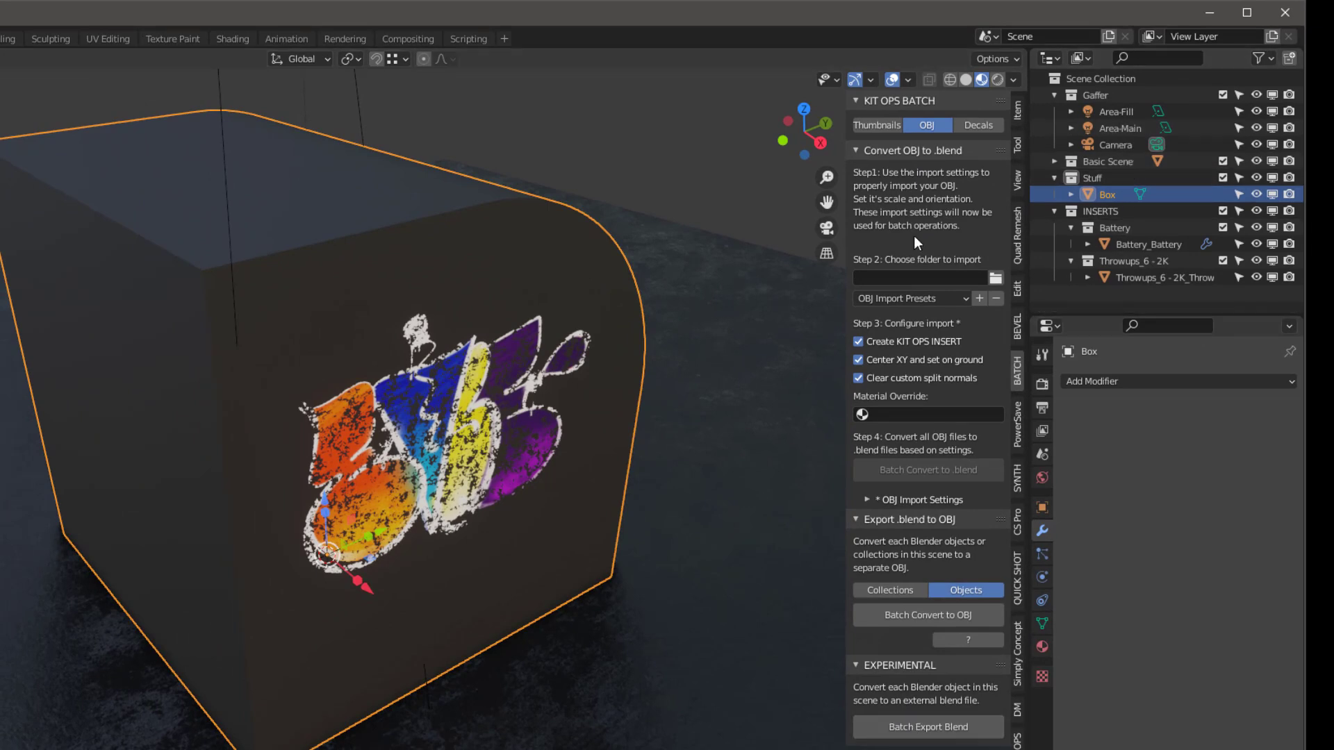
Show the Decals conversion settings of KIT OPS BATCH and examine its image folder and decal template steps.
{"action": "mouse_move", "coordinate": [402, 272]}
{"action": "middle_mouse_down"}
{"action": "mouse_move", "coordinate": [406, 258]}
{"action": "mouse_move", "coordinate": [411, 269]}
{"action": "middle_mouse_up"}
{"action": "left_click", "coordinate": [970, 125]}
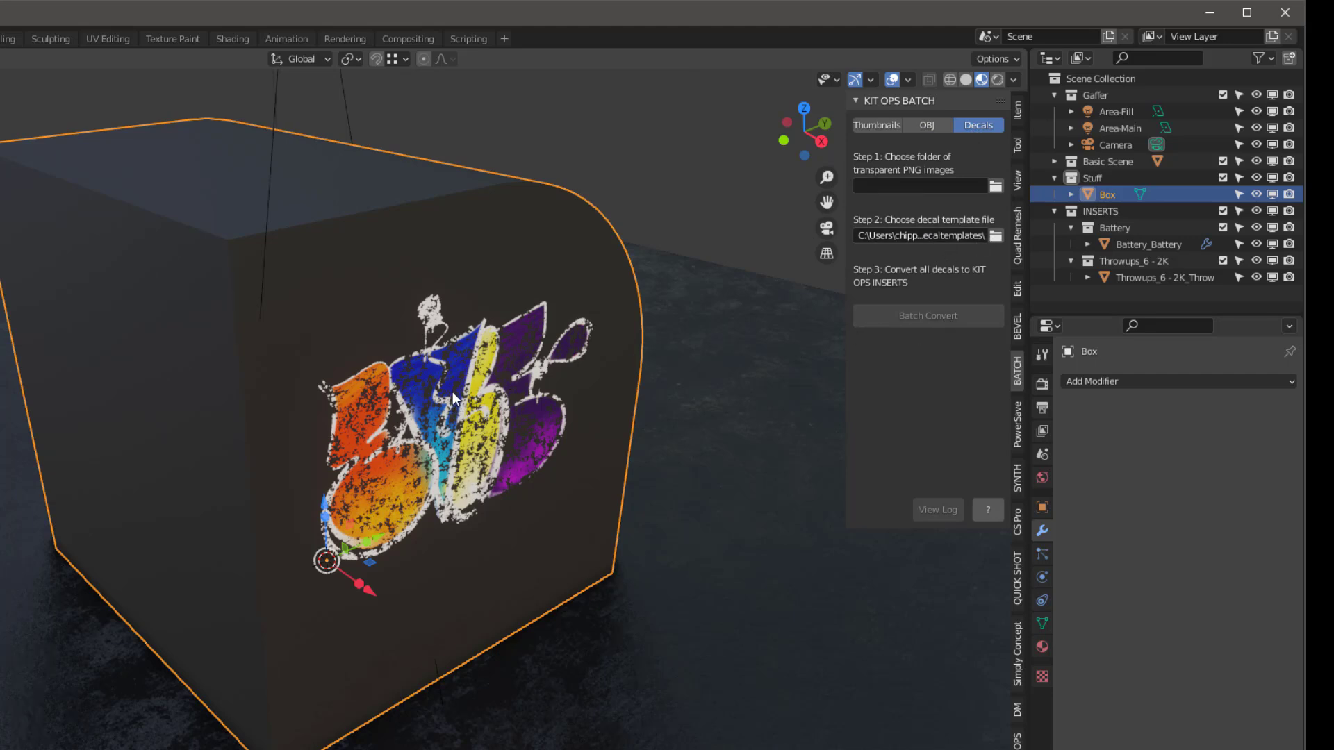
{"action": "middle_click_drag", "start_coordinate": [582, 303], "coordinate": [711, 364]}
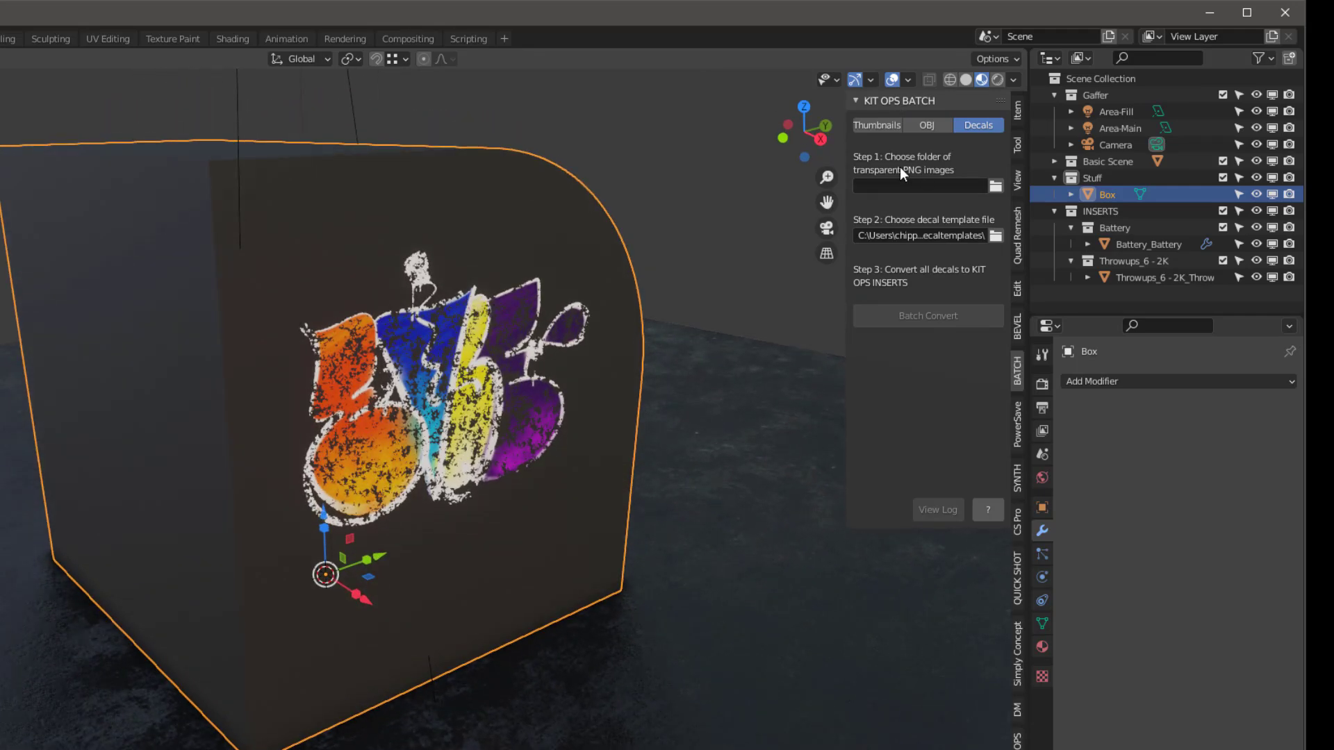
{"action": "middle_click_drag", "start_coordinate": [611, 304], "coordinate": [440, 302]}
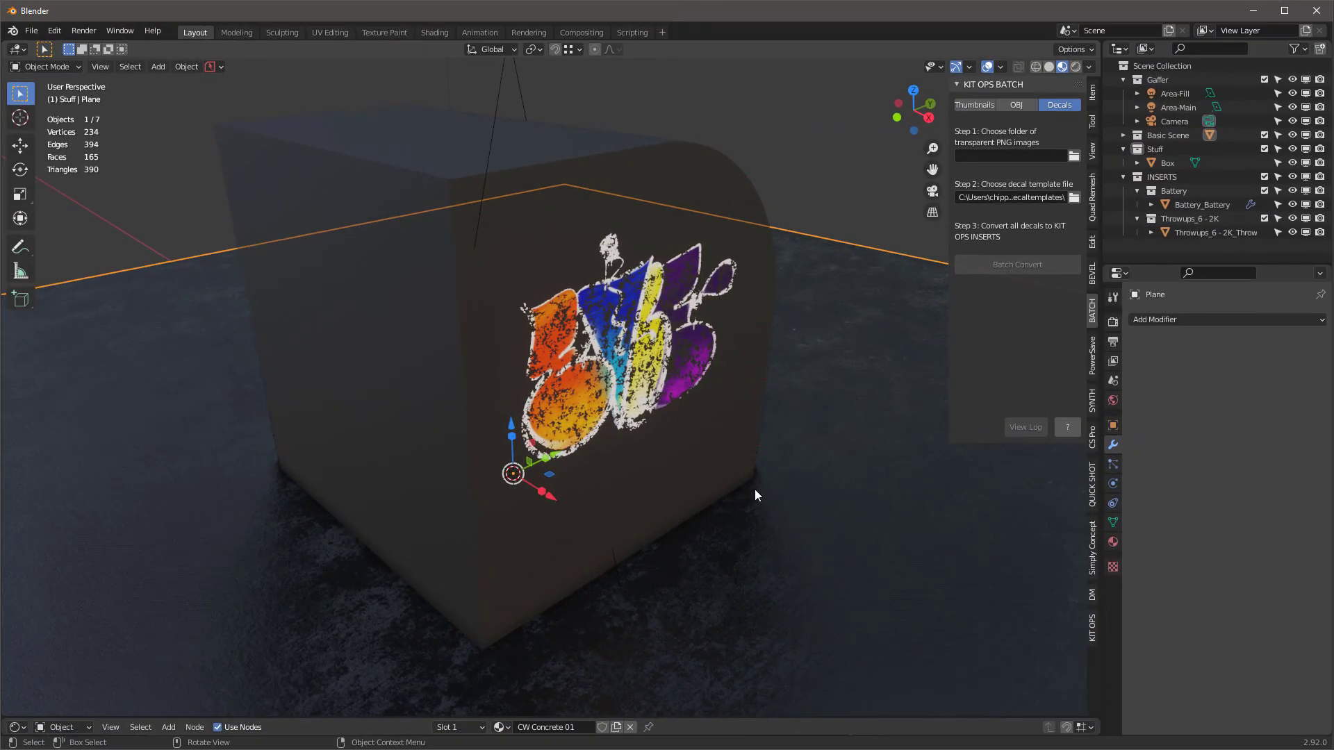
Delete all objects from the scene and remove every remaining collection, including INSERTS with its Battery and Throwups subcollections.
{"action": "key", "text": "a"}
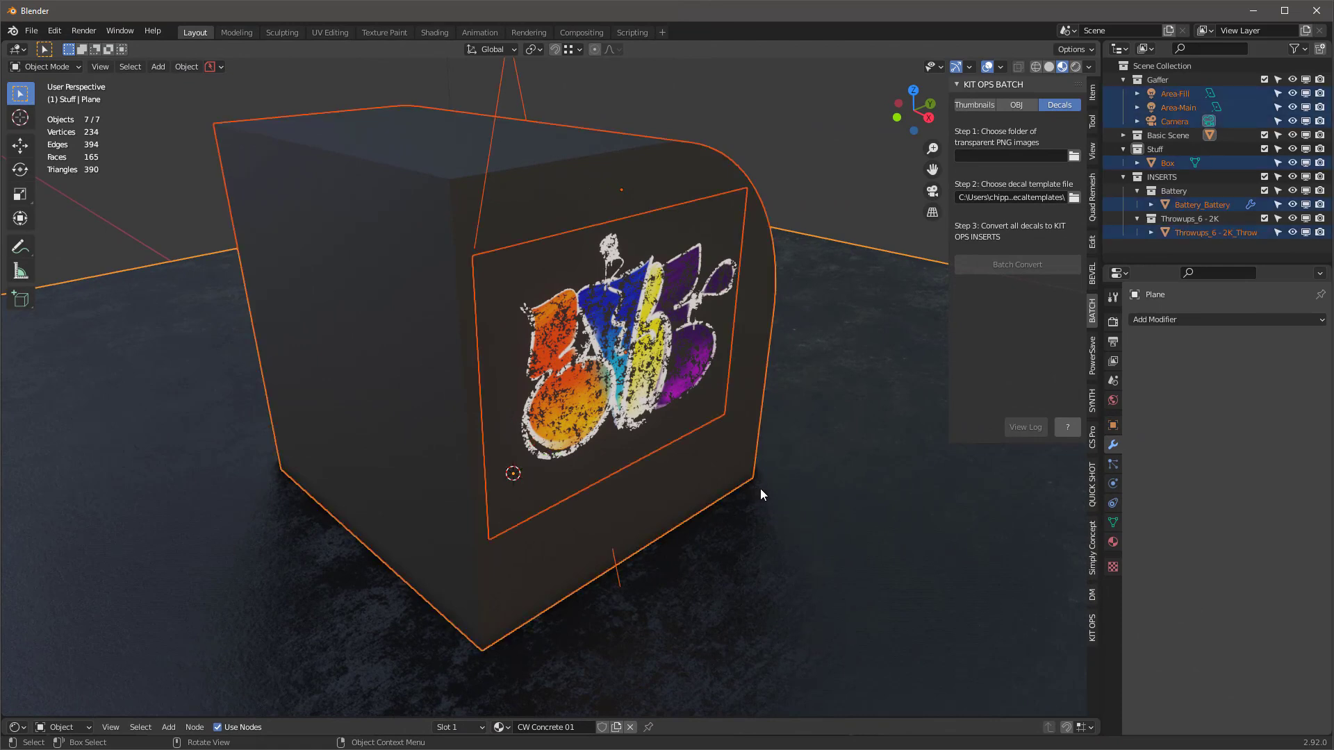
{"action": "key", "text": "x"}
{"action": "left_click", "coordinate": [761, 489]}
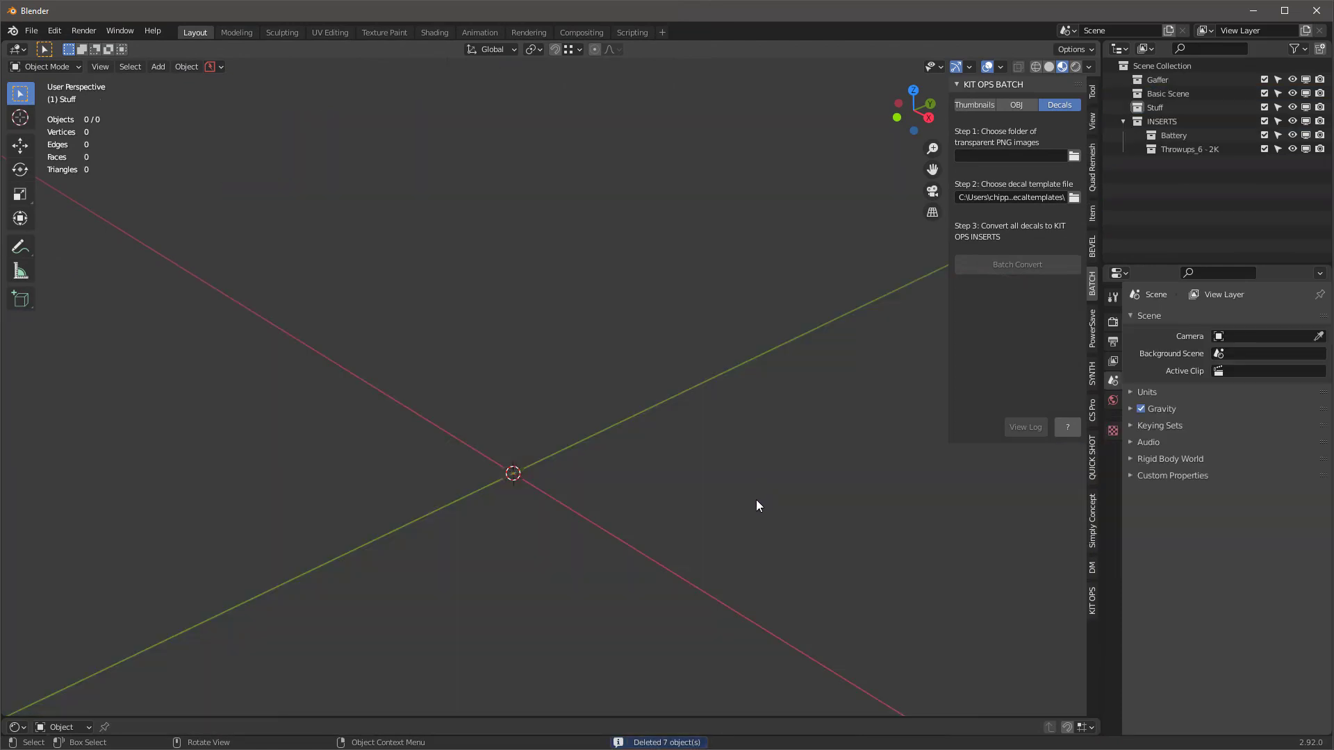
{"action": "left_click_drag", "start_coordinate": [1201, 204], "coordinate": [1138, 84]}
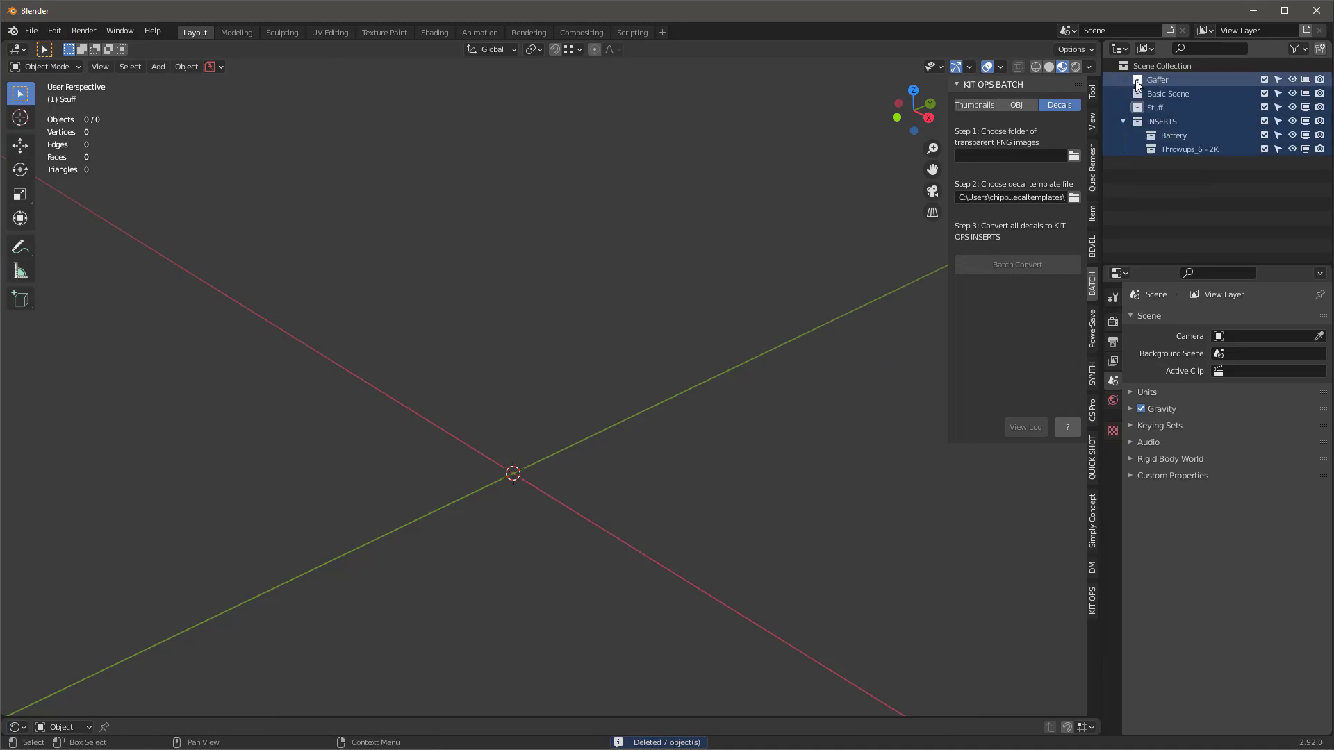
{"action": "key", "text": "x"}
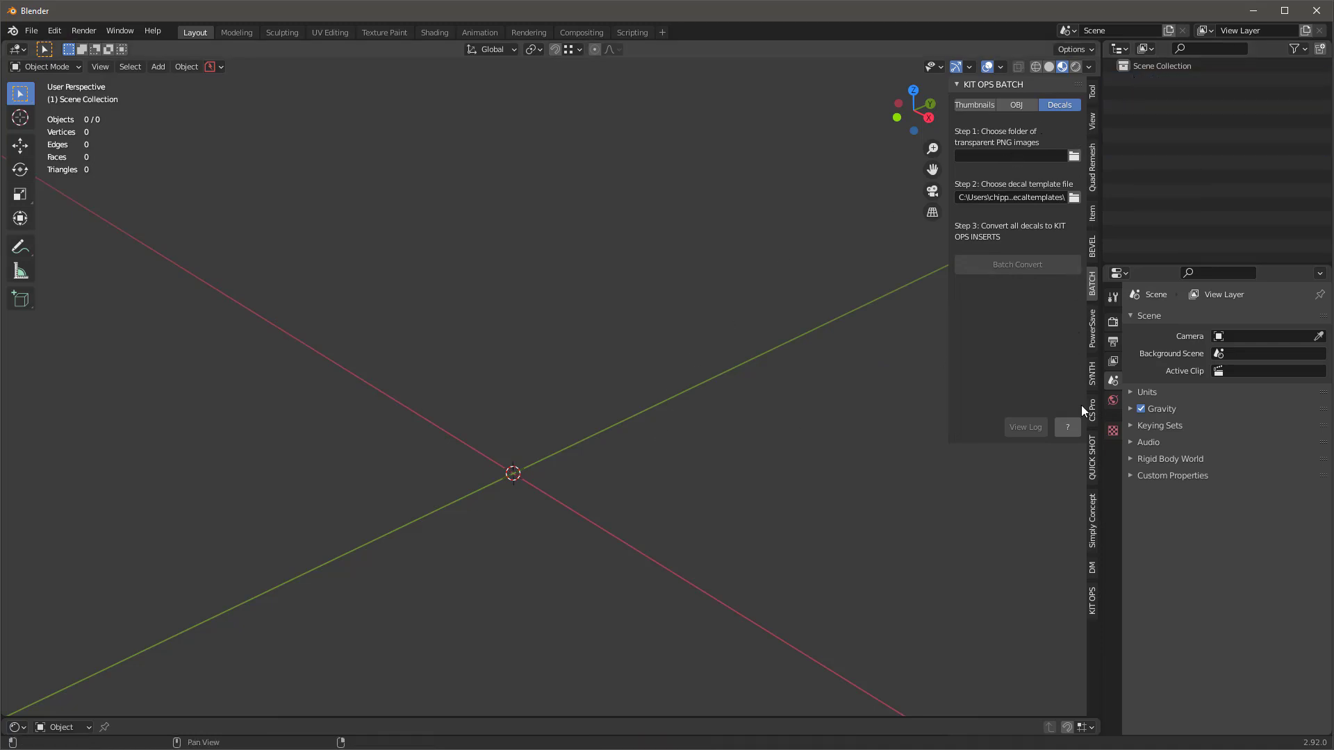
Add the battery decal INSERT from the DM-Decals KPACK at the centre of the empty scene.
{"action": "left_click", "coordinate": [1093, 599]}
{"action": "left_click", "coordinate": [1022, 172]}
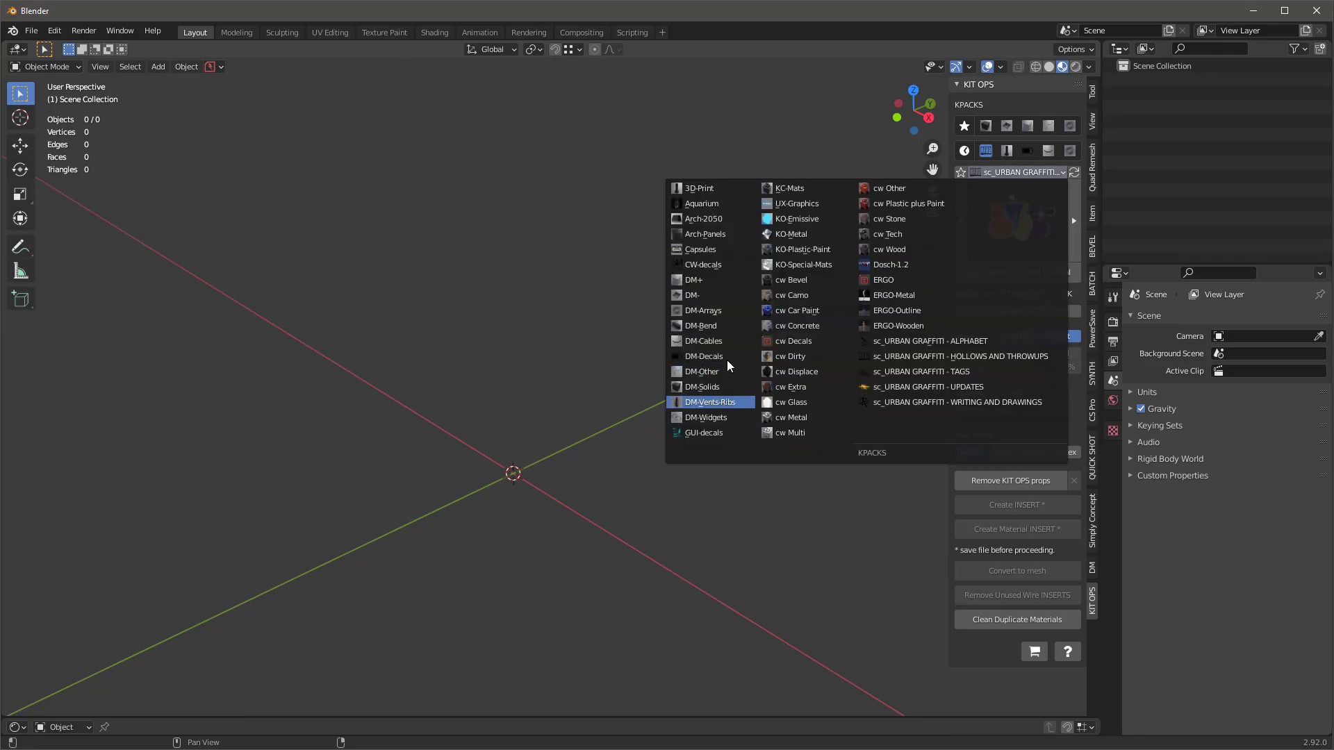
{"action": "left_click", "coordinate": [716, 264]}
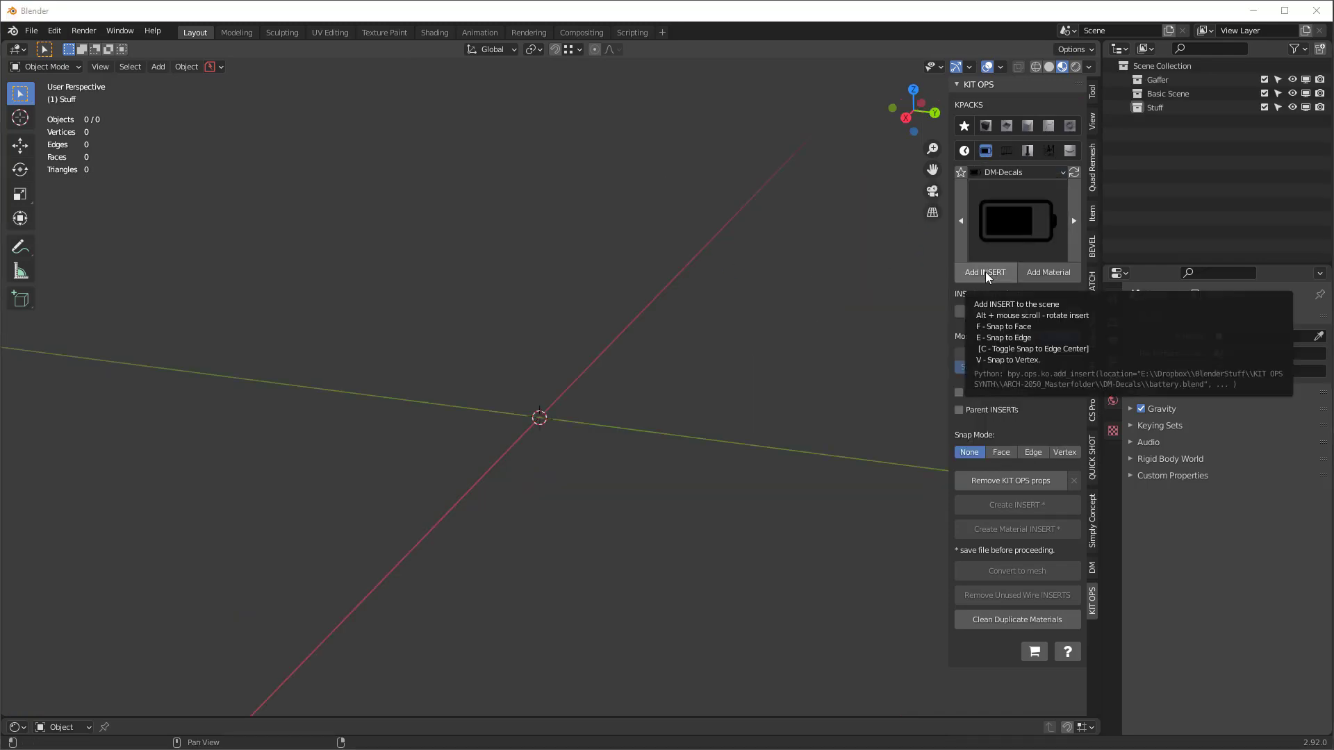
{"action": "left_click", "coordinate": [986, 273]}
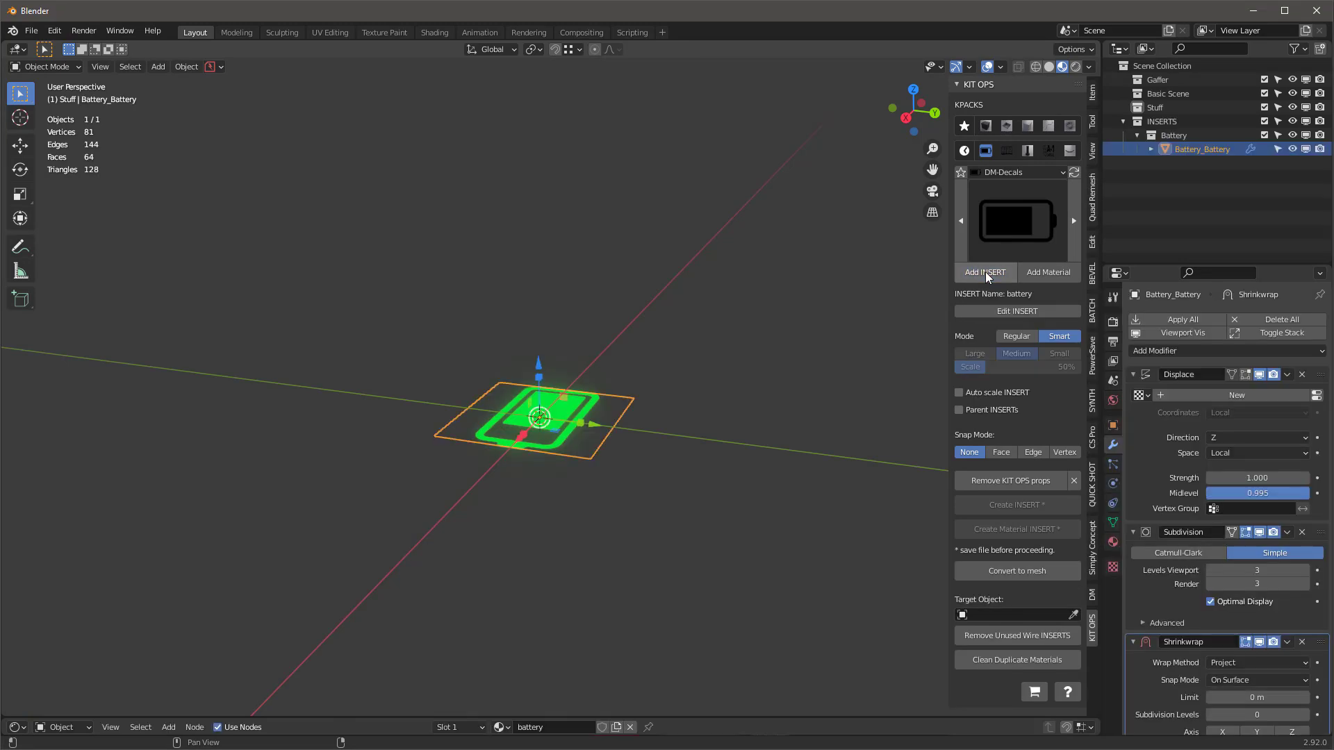
{"action": "middle_click_drag", "start_coordinate": [597, 427], "coordinate": [533, 444]}
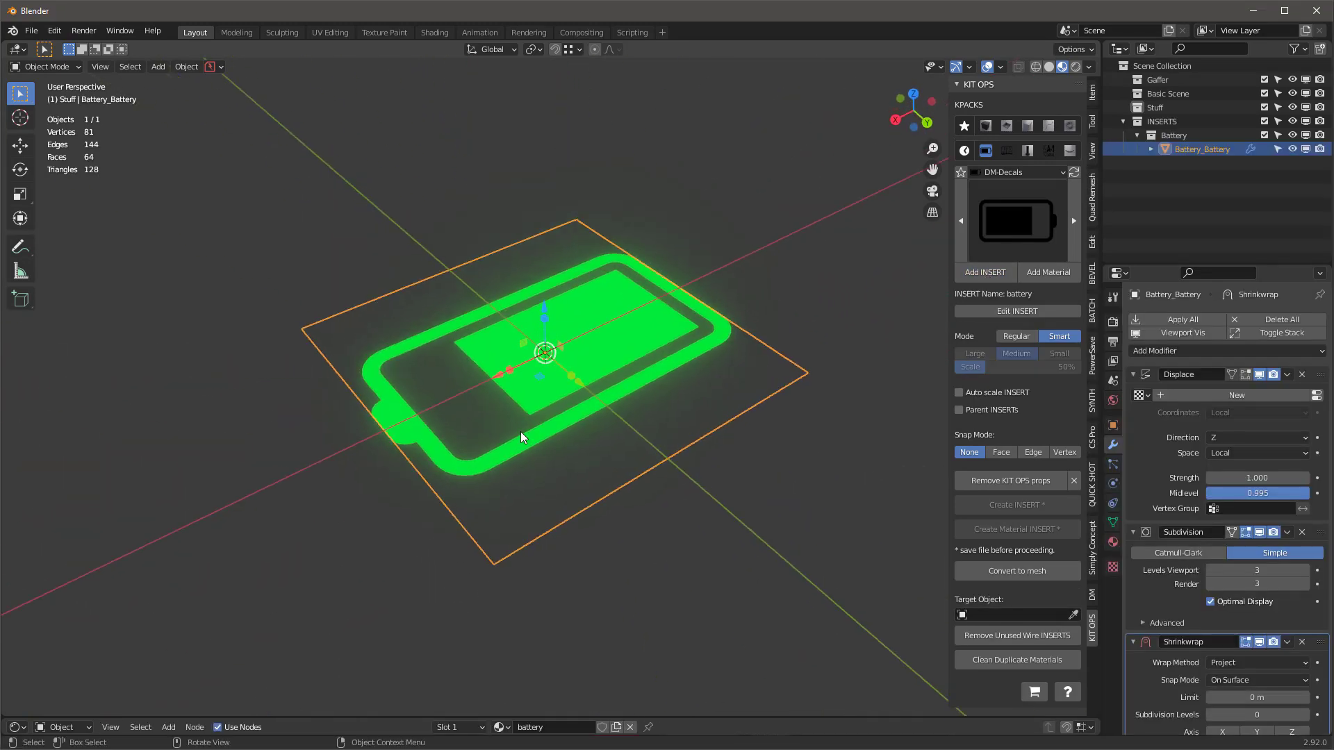
Enlarge the Shader Editor to reveal the battery decal's nodes and rename its material batch-logo.
{"action": "left_click_drag", "start_coordinate": [733, 718], "coordinate": [669, 438]}
{"action": "scroll", "coordinate": [695, 556], "scroll_direction": "up", "scroll_amount": 2}
{"action": "middle_click_drag", "start_coordinate": [695, 556], "coordinate": [596, 568]}
{"action": "scroll", "coordinate": [595, 568], "scroll_direction": "up", "scroll_amount": 1}
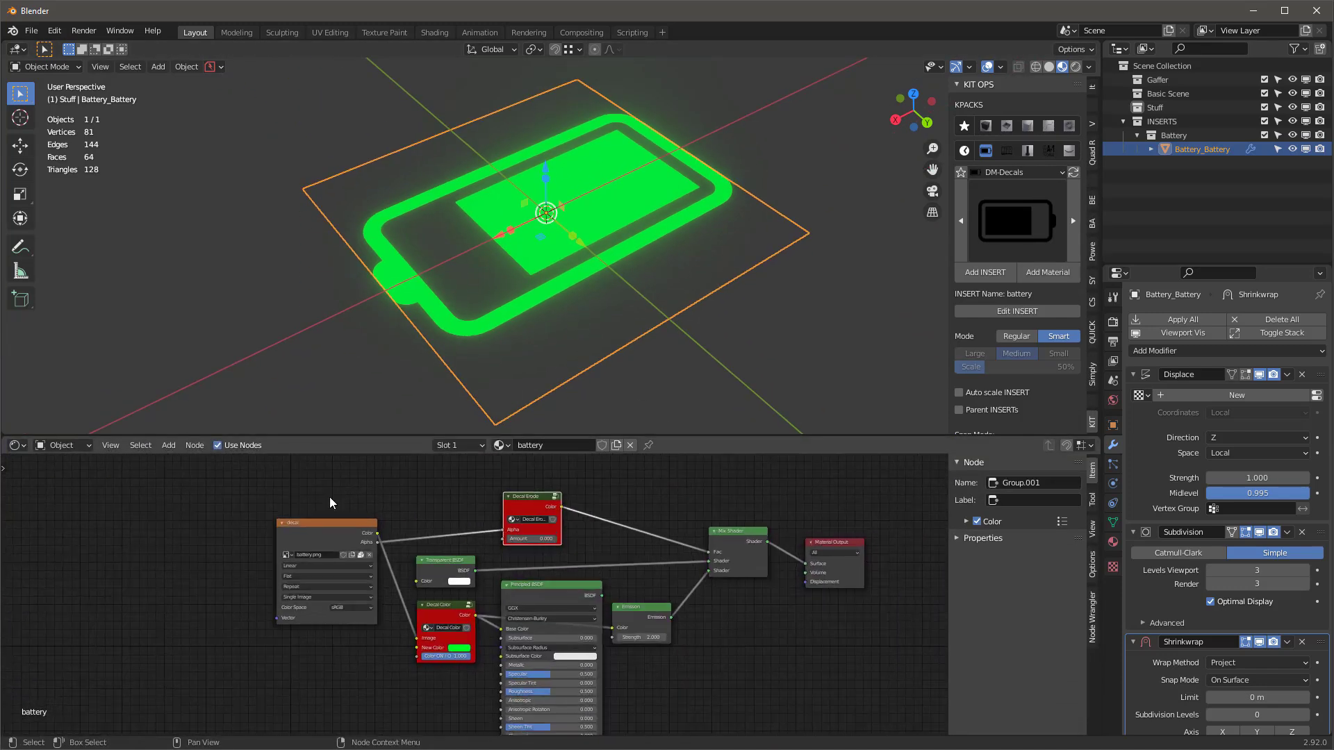
{"action": "left_click", "coordinate": [553, 448]}
{"action": "key", "text": "BackSpace"}
{"action": "key", "text": "BackSpace"}
{"action": "key", "text": "BackSpace"}
{"action": "key", "text": "BackSpace"}
{"action": "type", "text": "ch"}
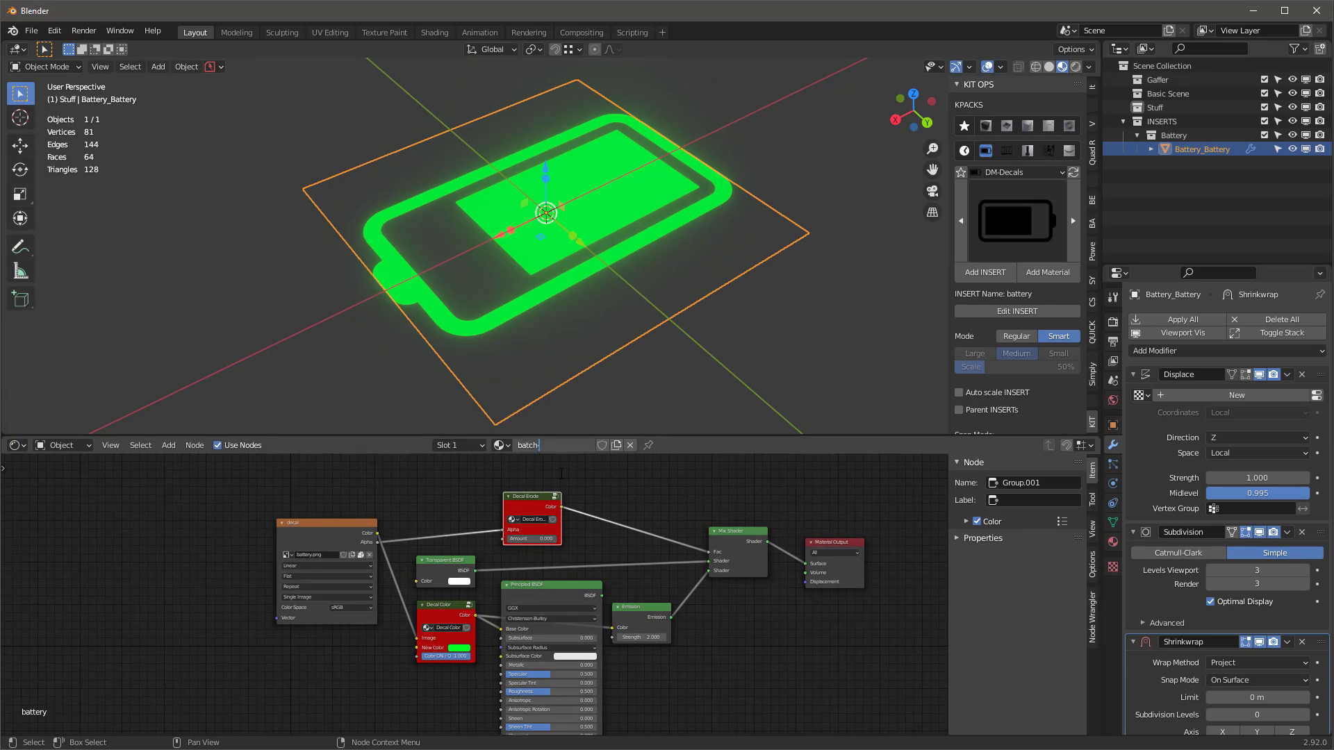
{"action": "type", "text": "-logo"}
{"action": "key", "text": "Return"}
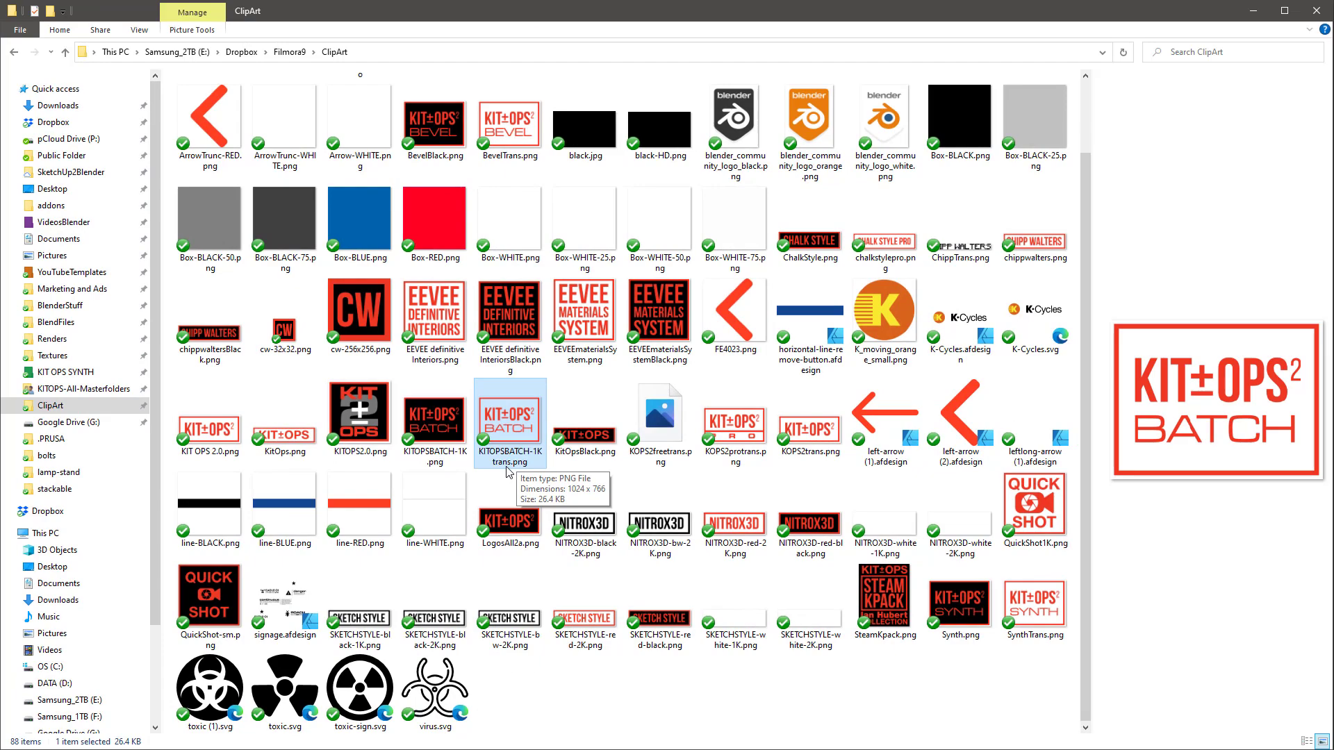
Check KITOPSBATCH-1Ktrans.png in File Explorer's ClipArt folder, then load it into the decal image node in Blender.
{"action": "double_click", "coordinate": [526, 432]}
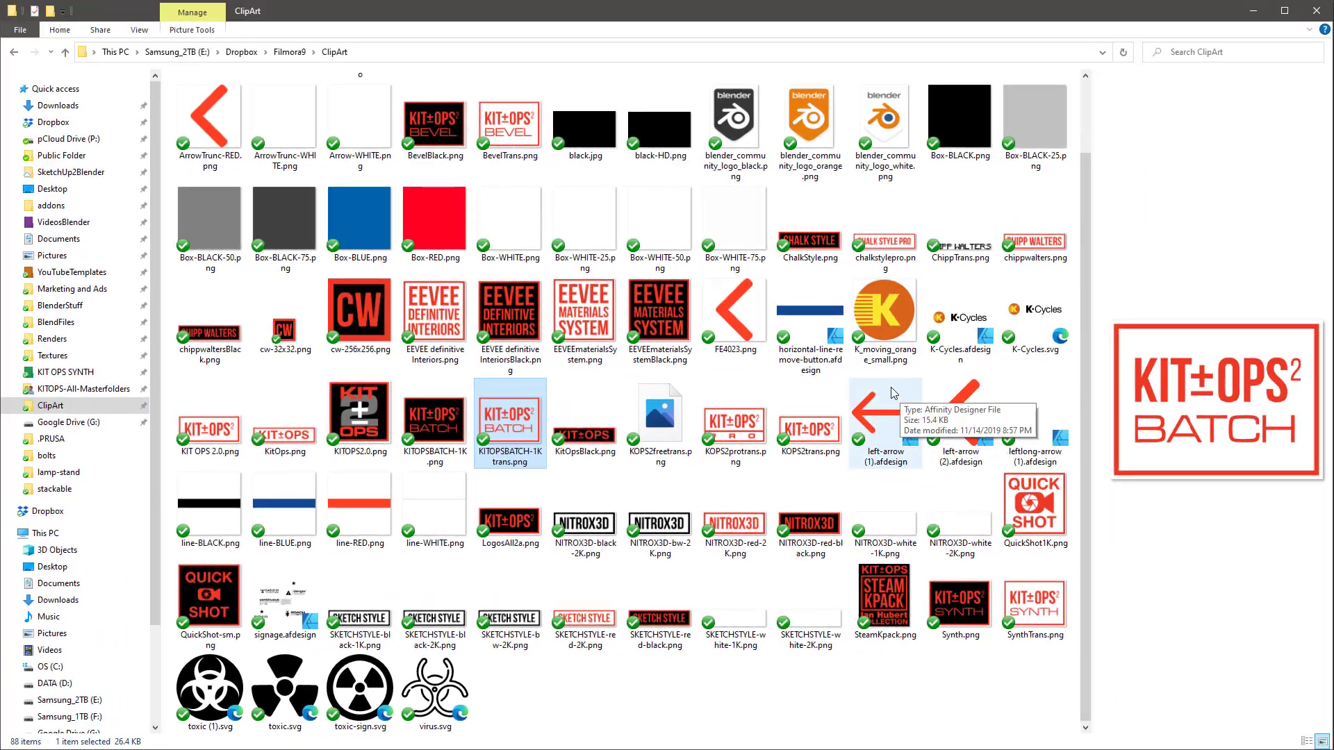
{"action": "left_click", "coordinate": [893, 312]}
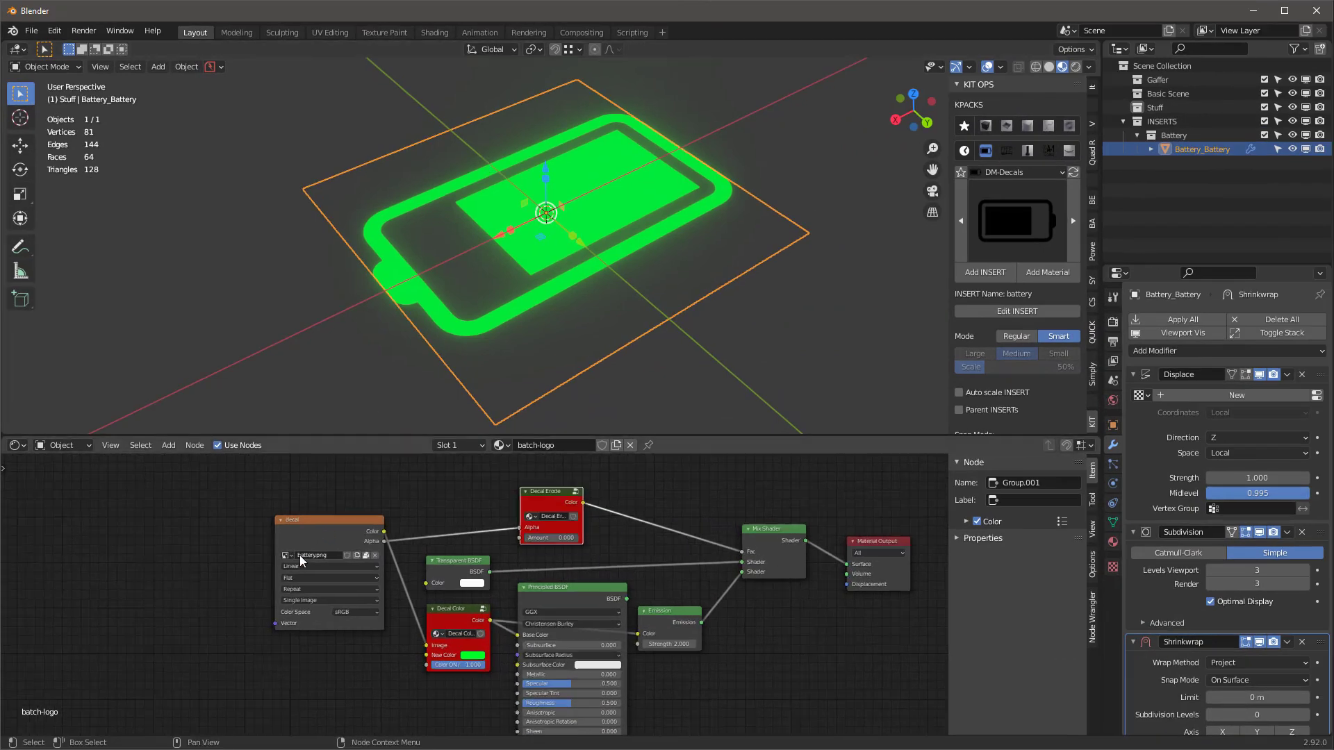
{"action": "scroll", "coordinate": [300, 560], "scroll_direction": "up", "scroll_amount": 4}
{"action": "left_click", "coordinate": [462, 559]}
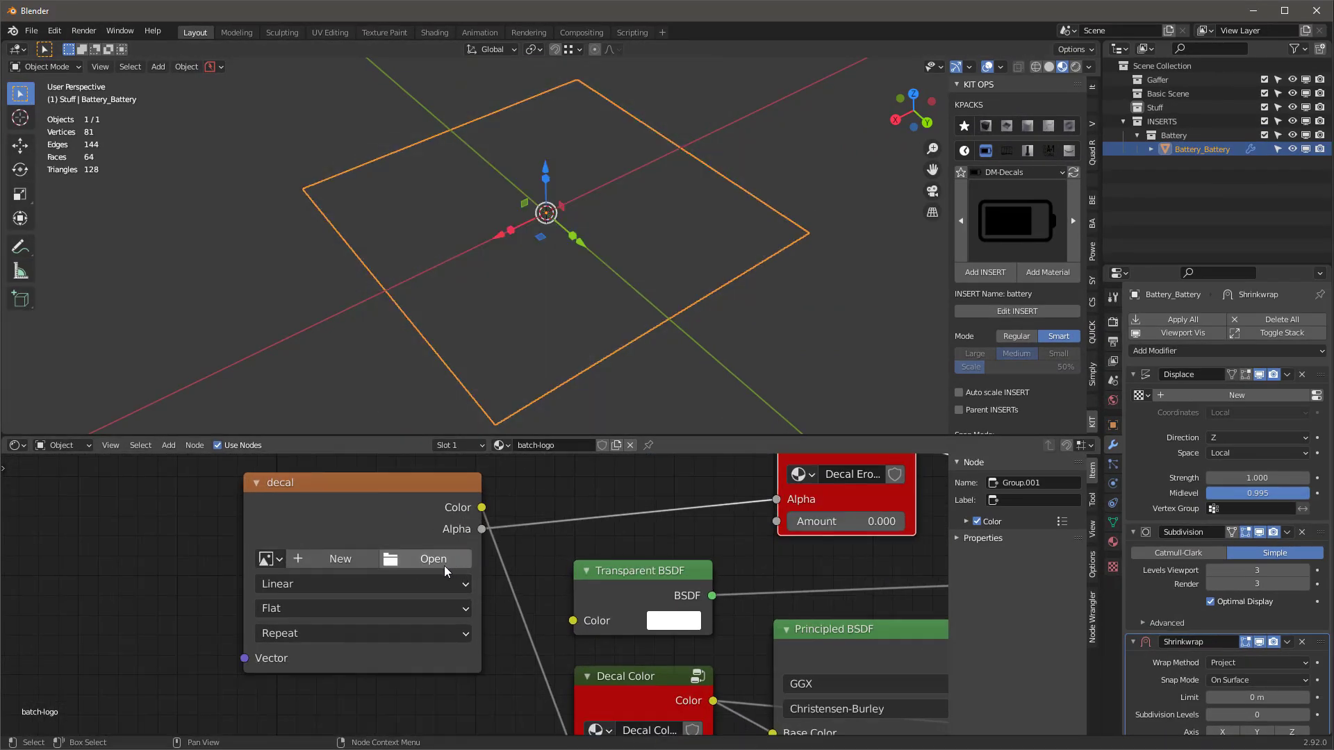
{"action": "left_click", "coordinate": [437, 561]}
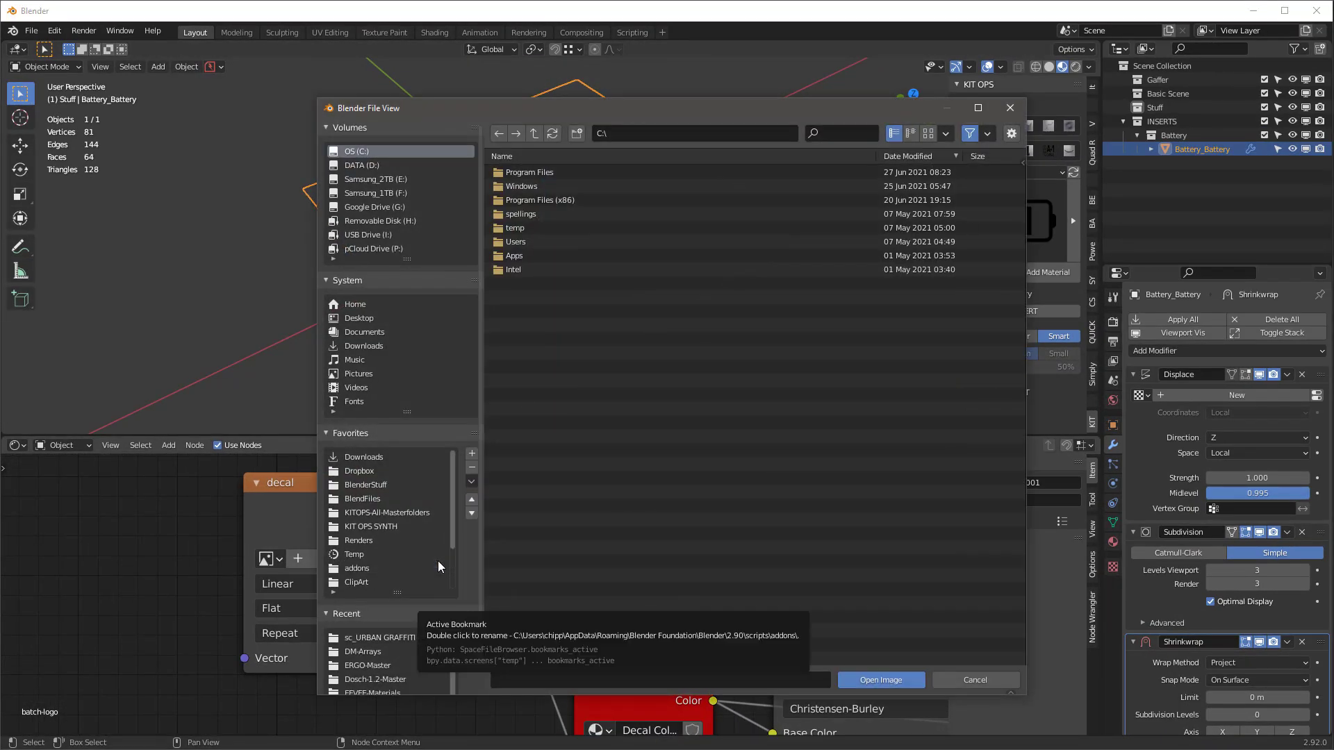
{"action": "left_click", "coordinate": [381, 514]}
{"action": "left_click", "coordinate": [863, 417]}
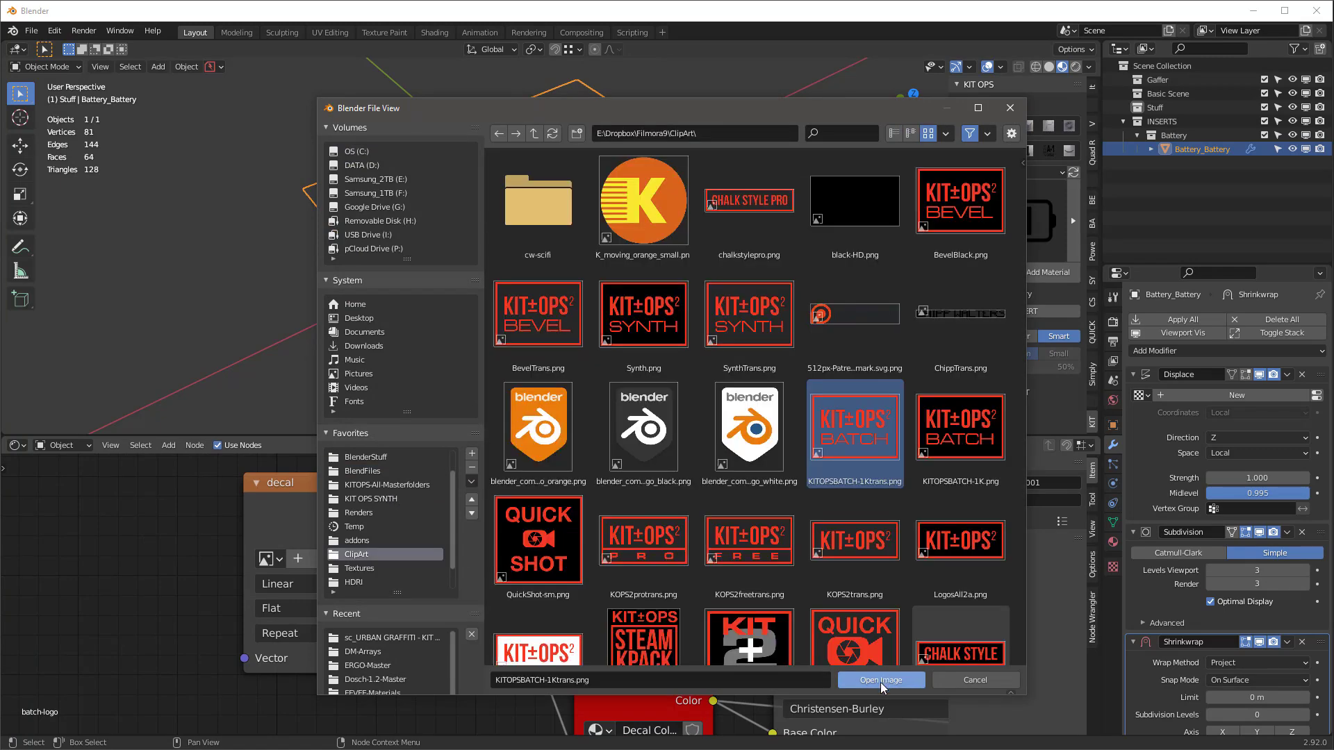
{"action": "left_click", "coordinate": [881, 681]}
Set the Decal Color node's color switch to 0 so the logo uses its original image colors.
{"action": "middle_click_drag", "start_coordinate": [375, 202], "coordinate": [547, 300]}
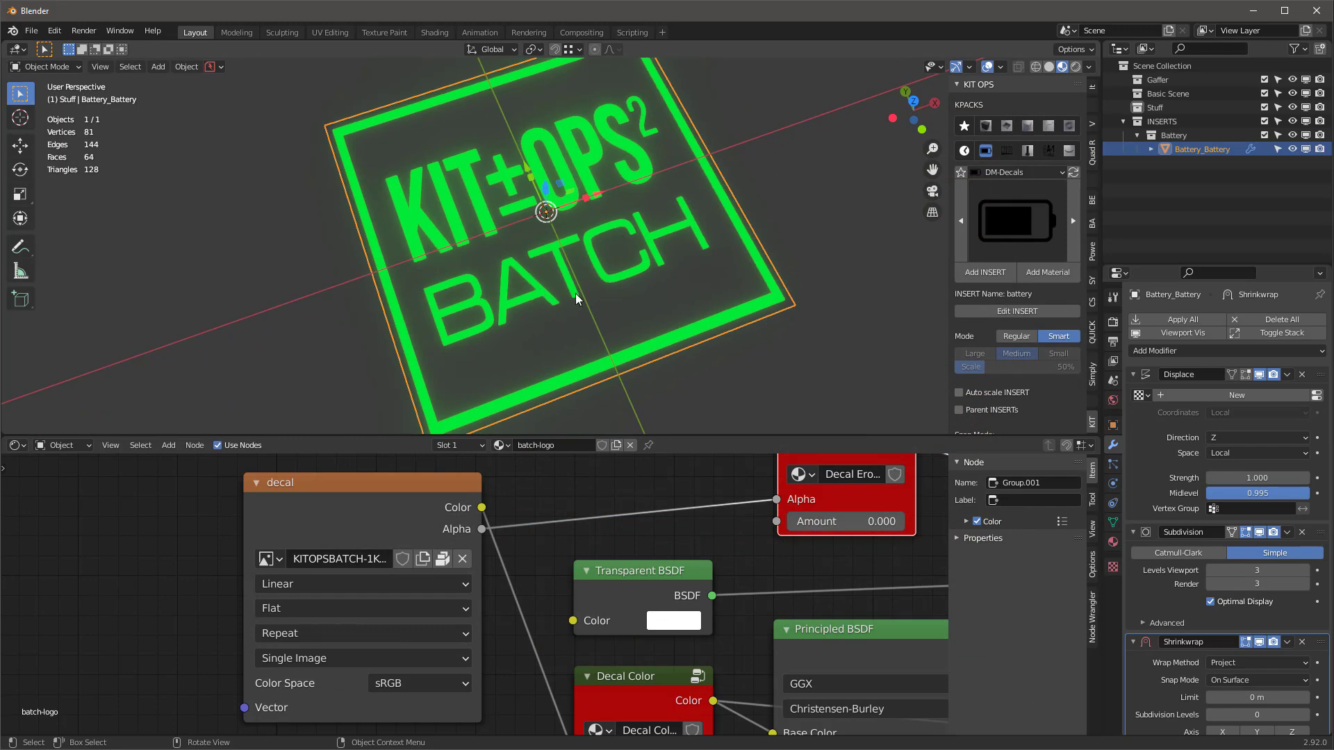
{"action": "key", "text": "KP_Decimal"}
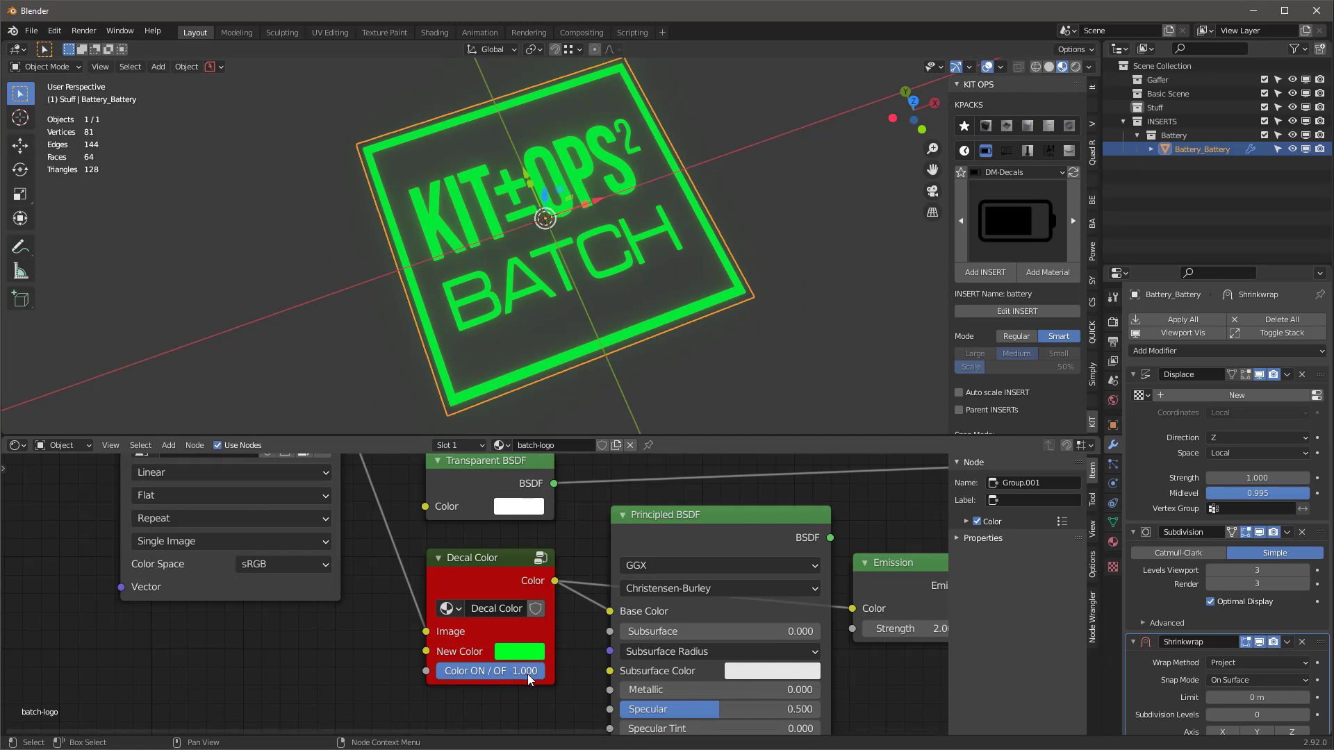
{"action": "left_click_drag", "start_coordinate": [530, 678], "coordinate": [445, 677]}
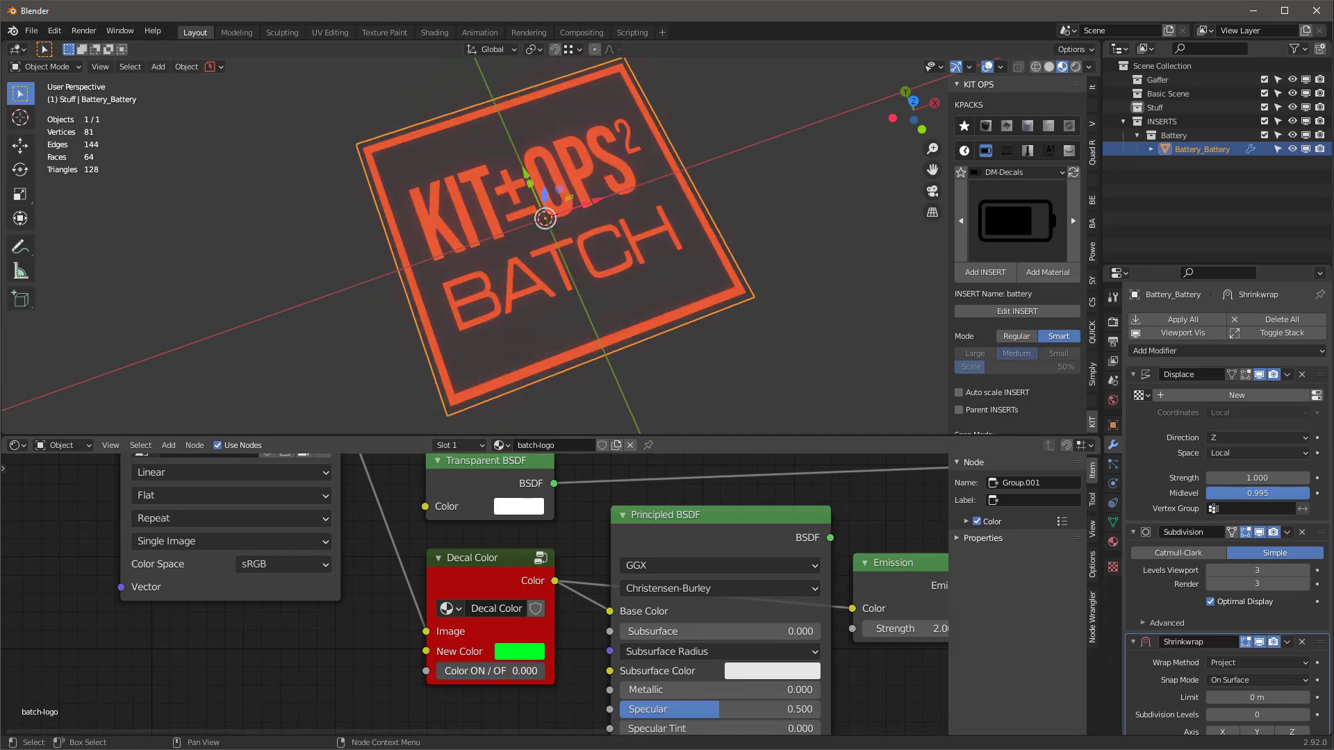
{"action": "mouse_move", "coordinate": [578, 235]}
{"action": "middle_mouse_down"}
{"action": "mouse_move", "coordinate": [607, 166]}
{"action": "mouse_move", "coordinate": [574, 248]}
{"action": "middle_mouse_up"}
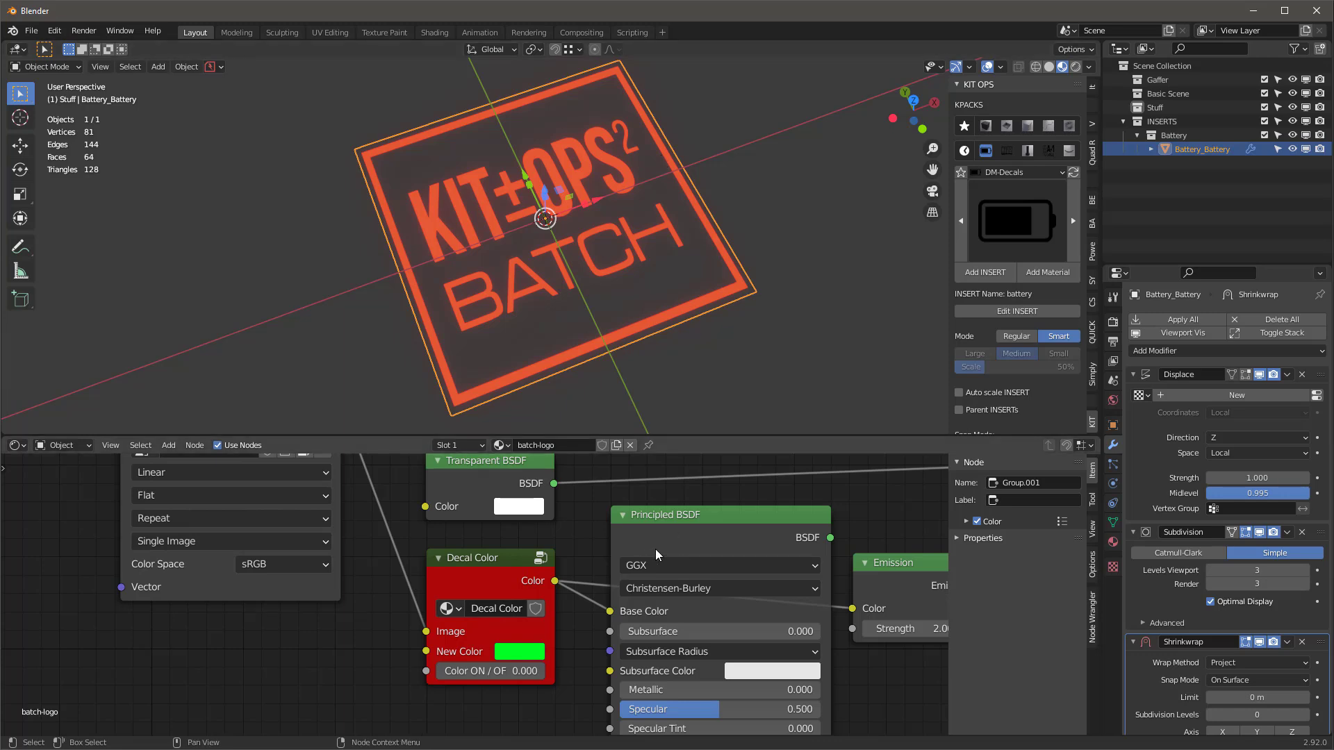
{"action": "scroll", "coordinate": [652, 285], "scroll_direction": "down", "scroll_amount": 2}
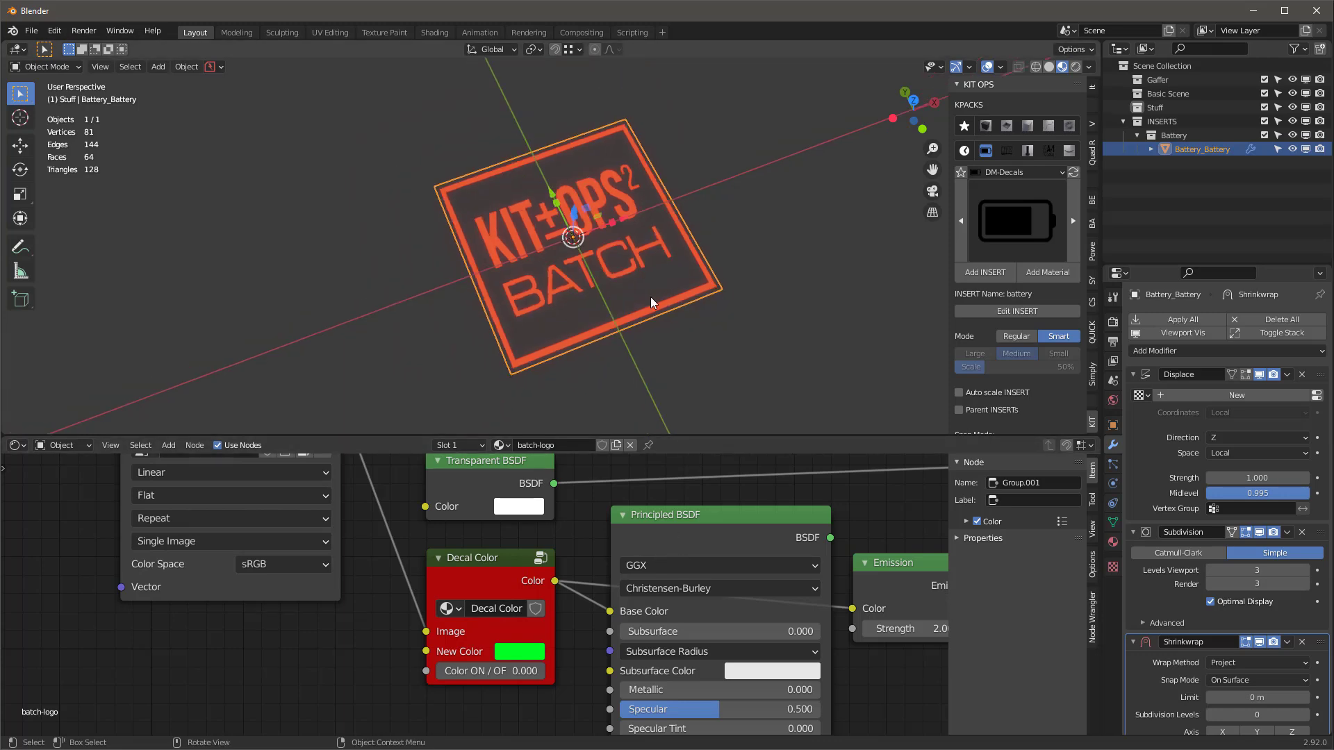
{"action": "scroll", "coordinate": [652, 307], "scroll_direction": "up", "scroll_amount": 2}
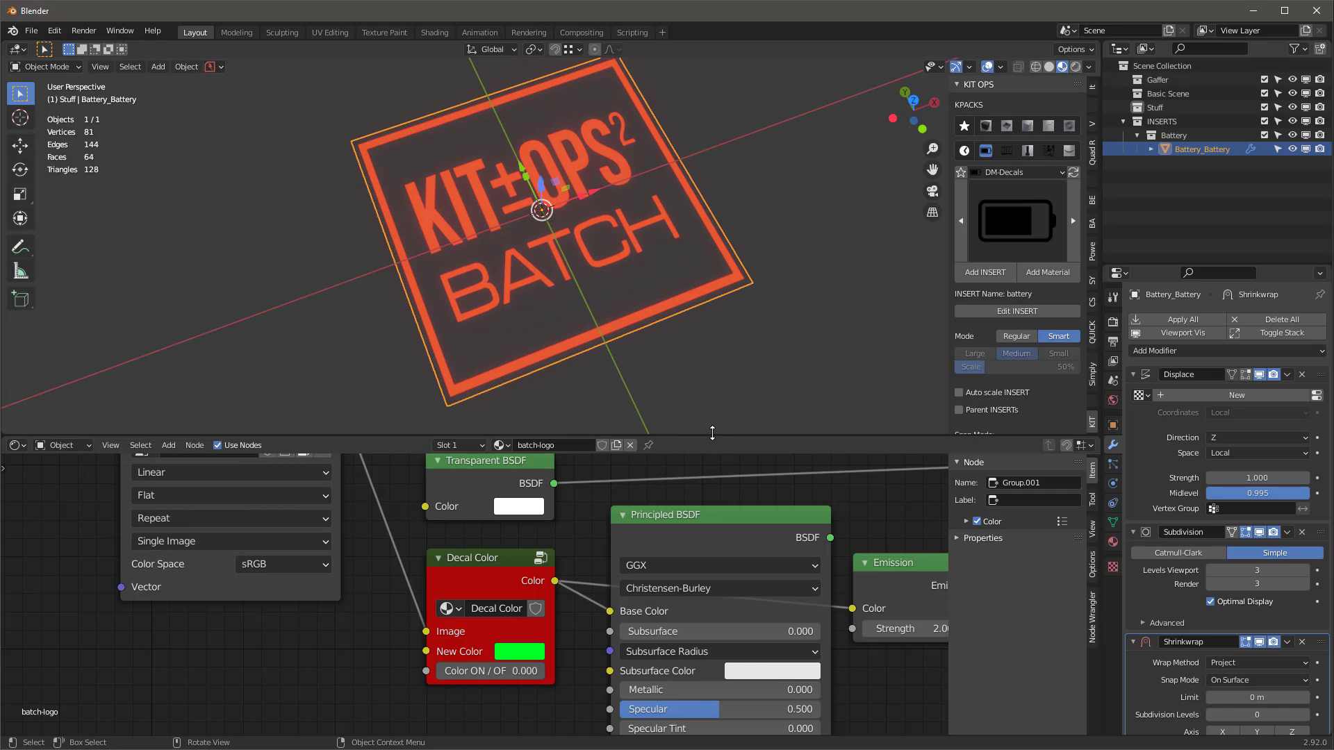
{"action": "mouse_move", "coordinate": [715, 434]}
{"action": "left_mouse_down"}
{"action": "mouse_move", "coordinate": [745, 468]}
{"action": "mouse_move", "coordinate": [698, 431]}
{"action": "left_mouse_up"}
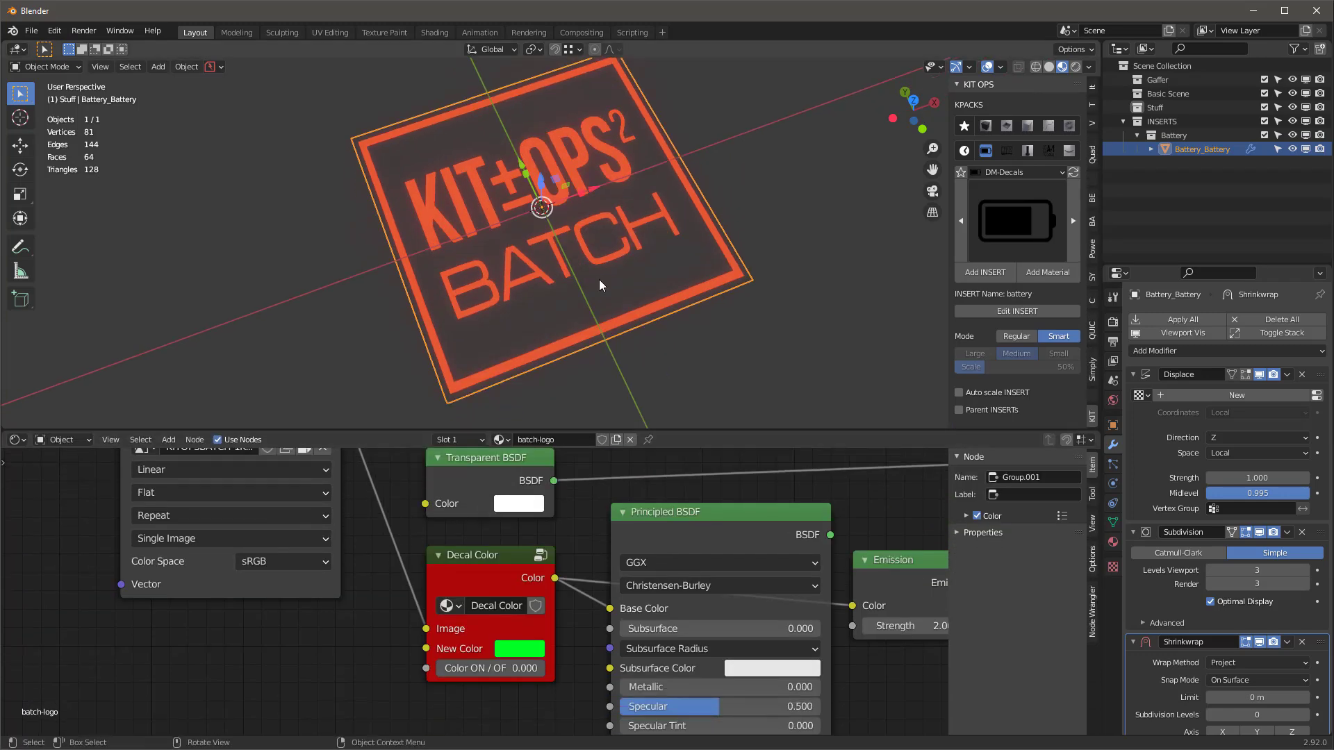
Select the decal image node and expand its properties to check the logo image's pixel dimensions.
{"action": "left_click", "coordinate": [301, 586]}
{"action": "middle_click_drag", "start_coordinate": [390, 510], "coordinate": [386, 622]}
{"action": "mouse_move", "coordinate": [950, 464]}
{"action": "left_mouse_down"}
{"action": "mouse_move", "coordinate": [1098, 463]}
{"action": "mouse_move", "coordinate": [960, 461]}
{"action": "left_mouse_up"}
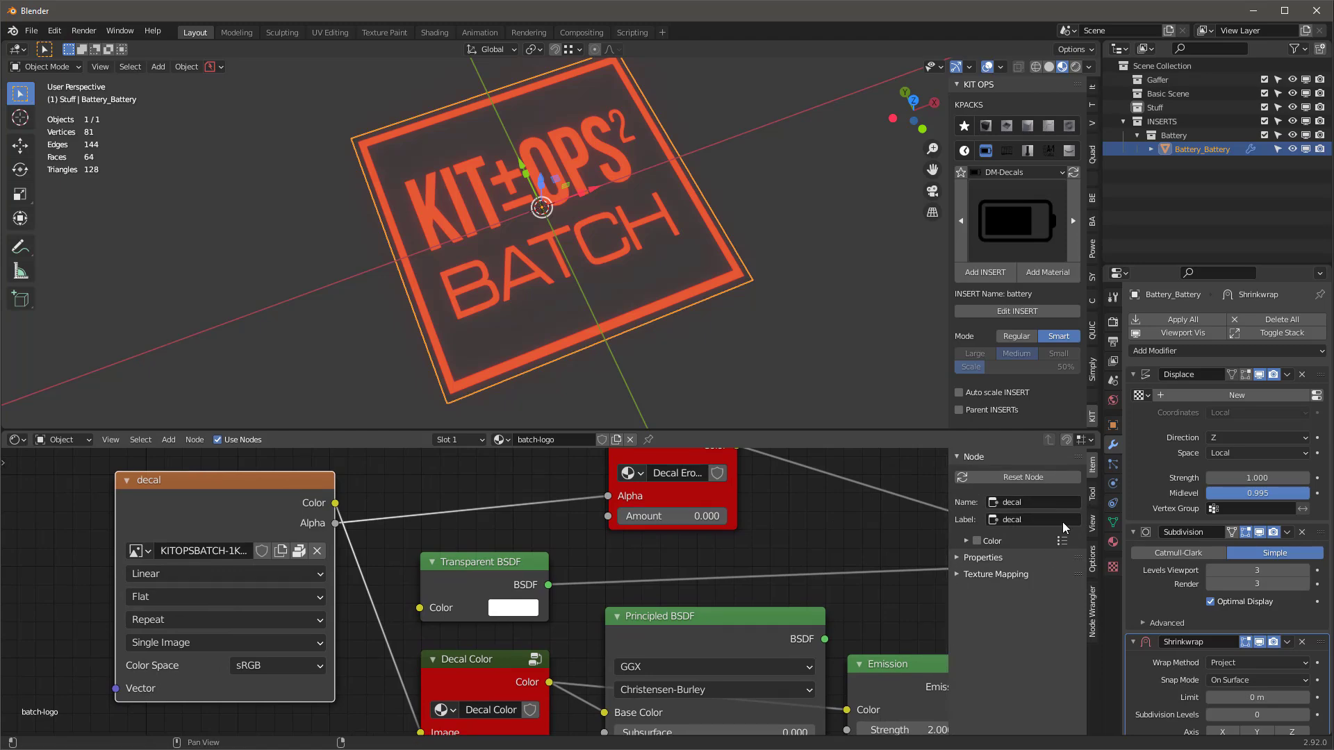
{"action": "left_click", "coordinate": [978, 557]}
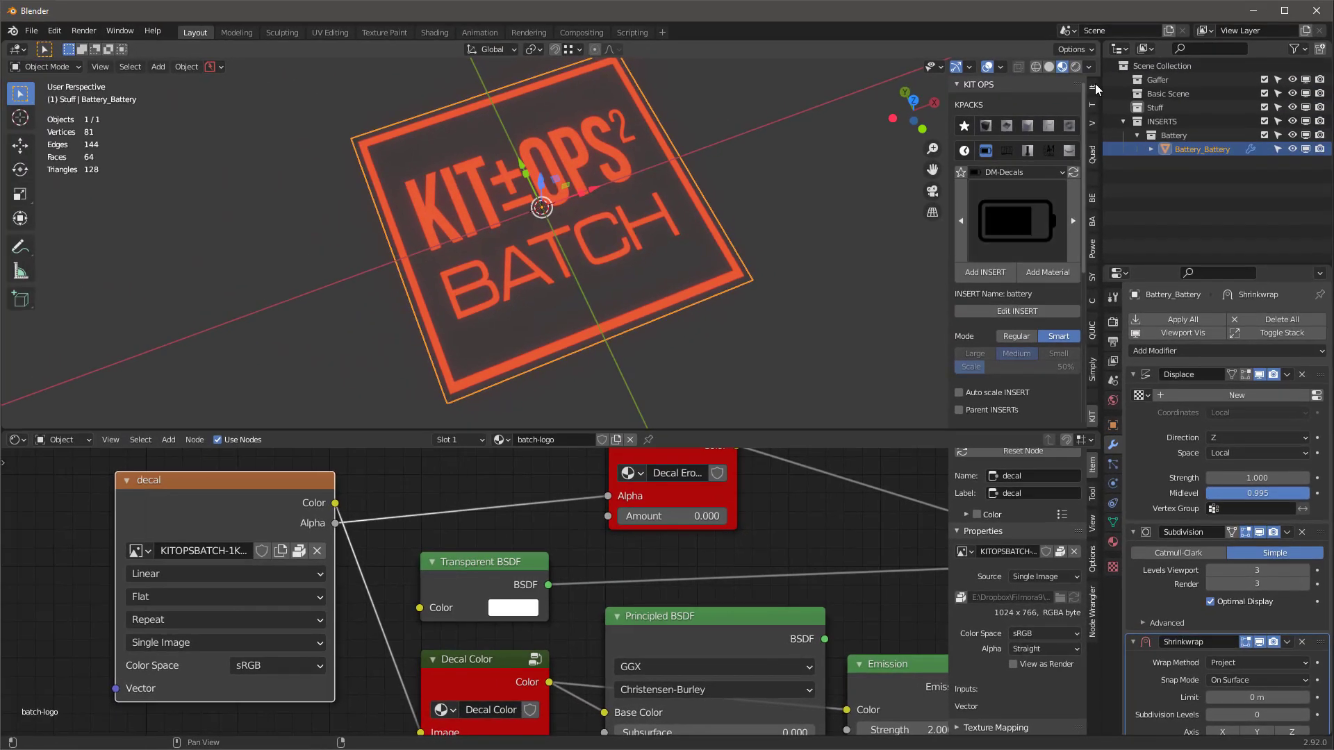
Set the logo decal's dimensions to 1.024 m in X and 0.766 m in Y.
{"action": "left_click", "coordinate": [1093, 87]}
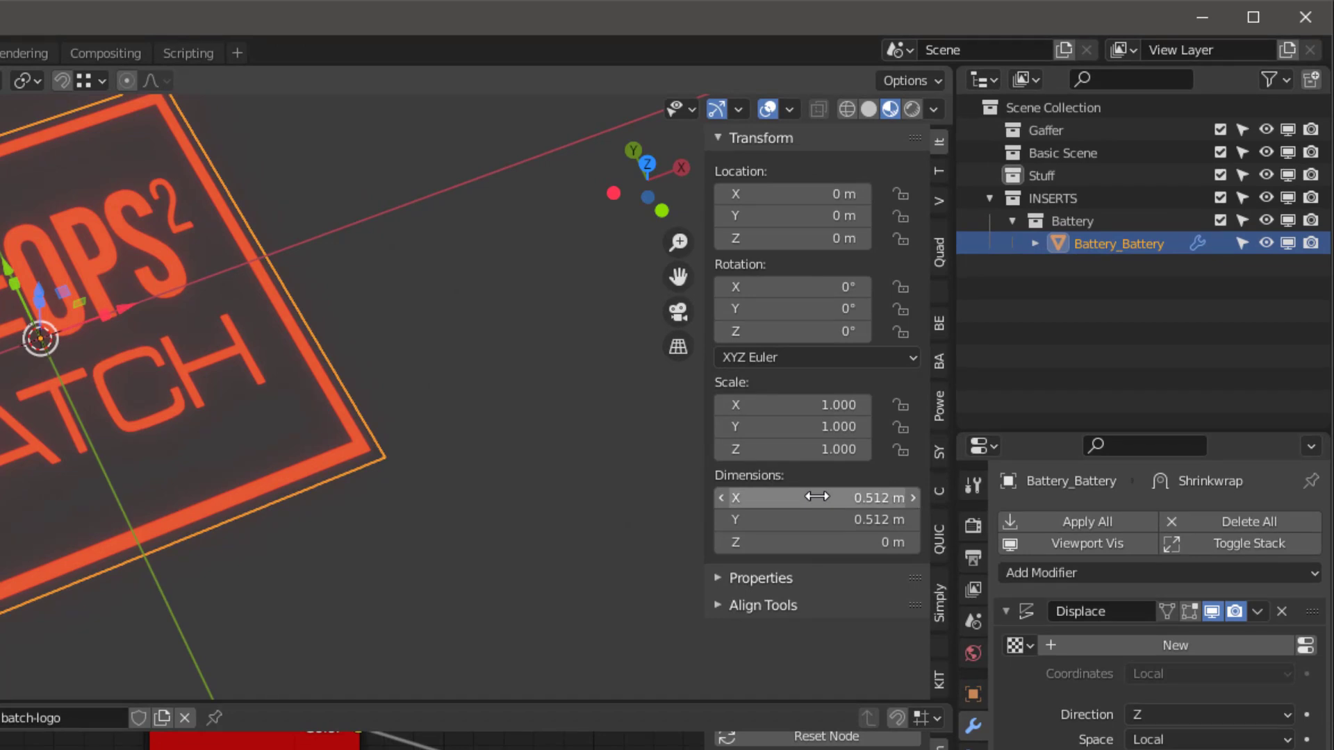
{"action": "left_click", "coordinate": [816, 496]}
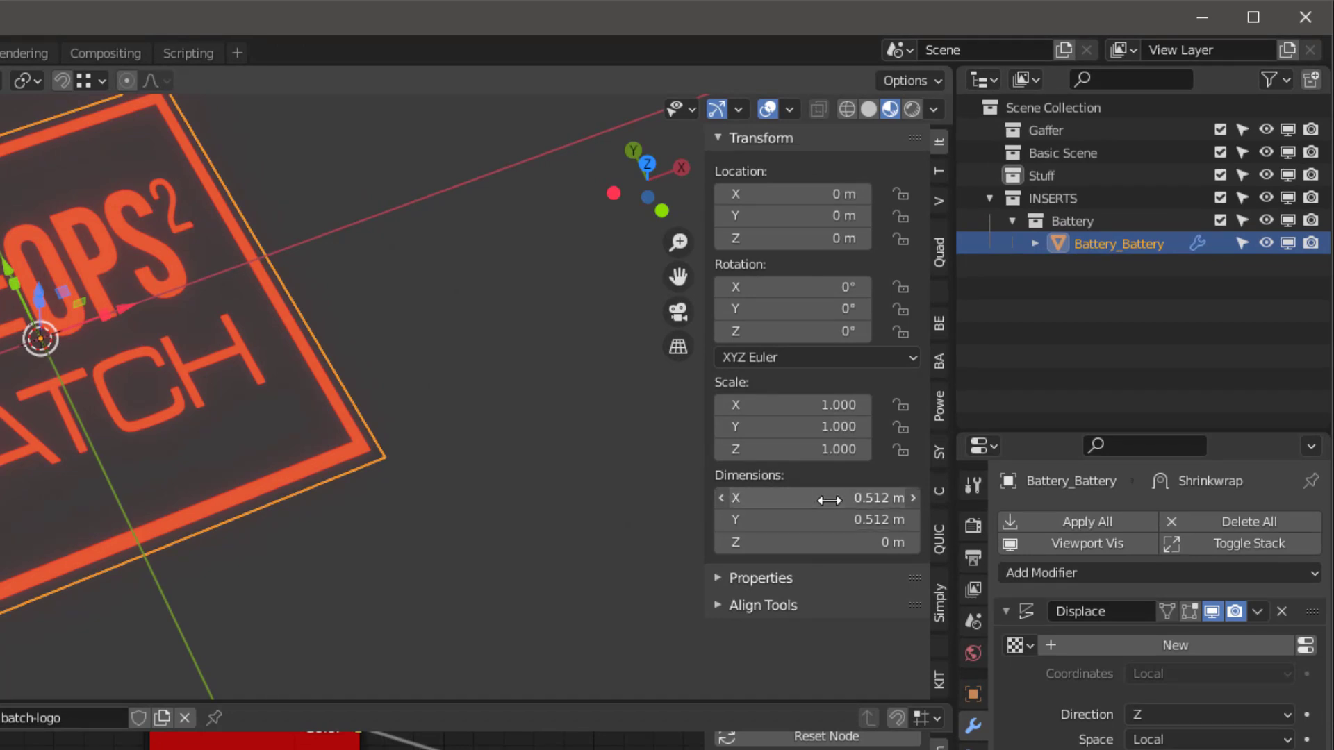
{"action": "type", "text": "1.024"}
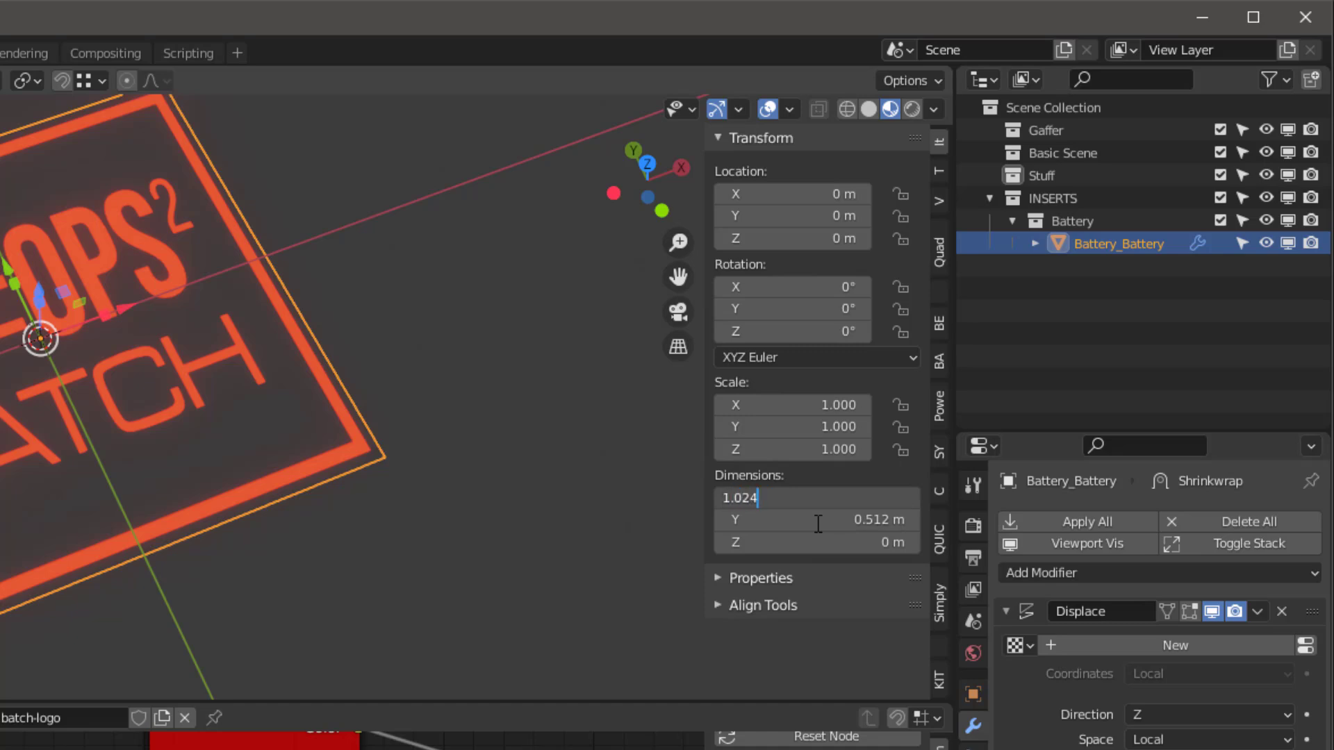
{"action": "key", "text": "Tab"}
{"action": "type", "text": ".7"}
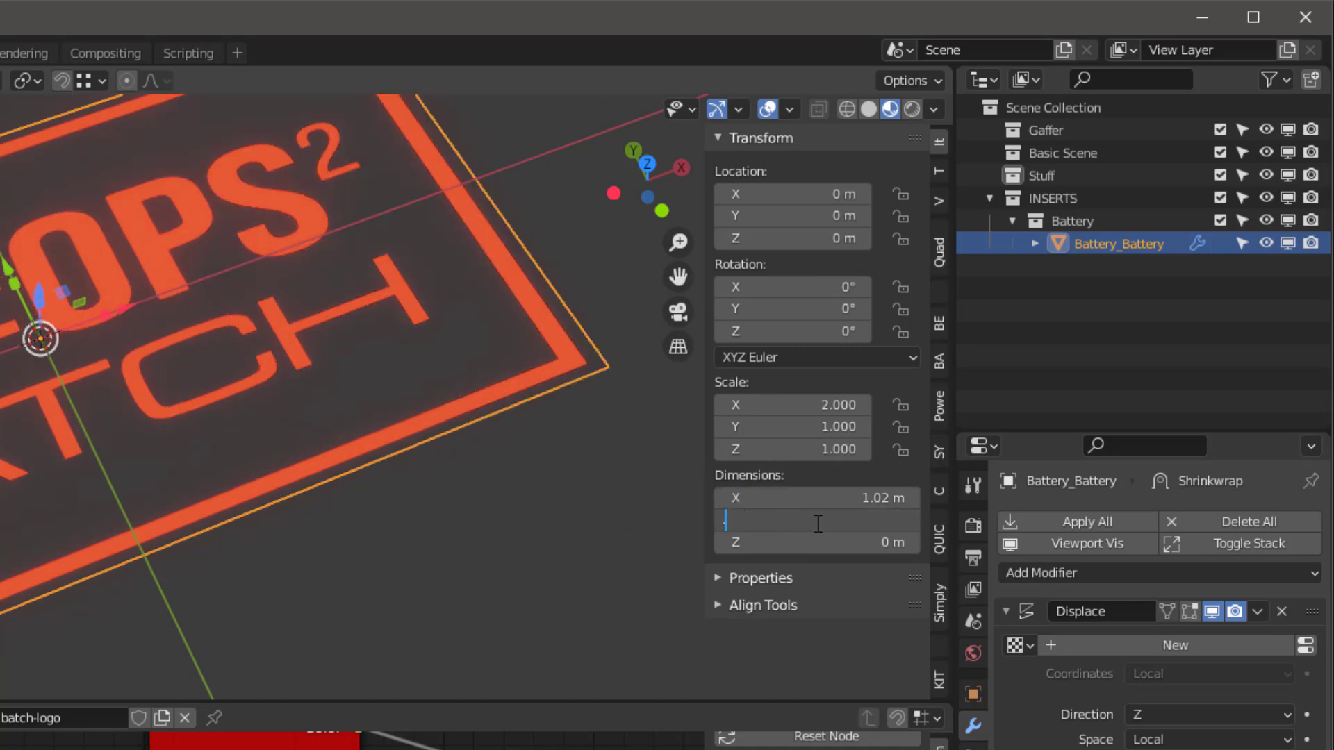
{"action": "type", "text": "66"}
{"action": "key", "text": "Return"}
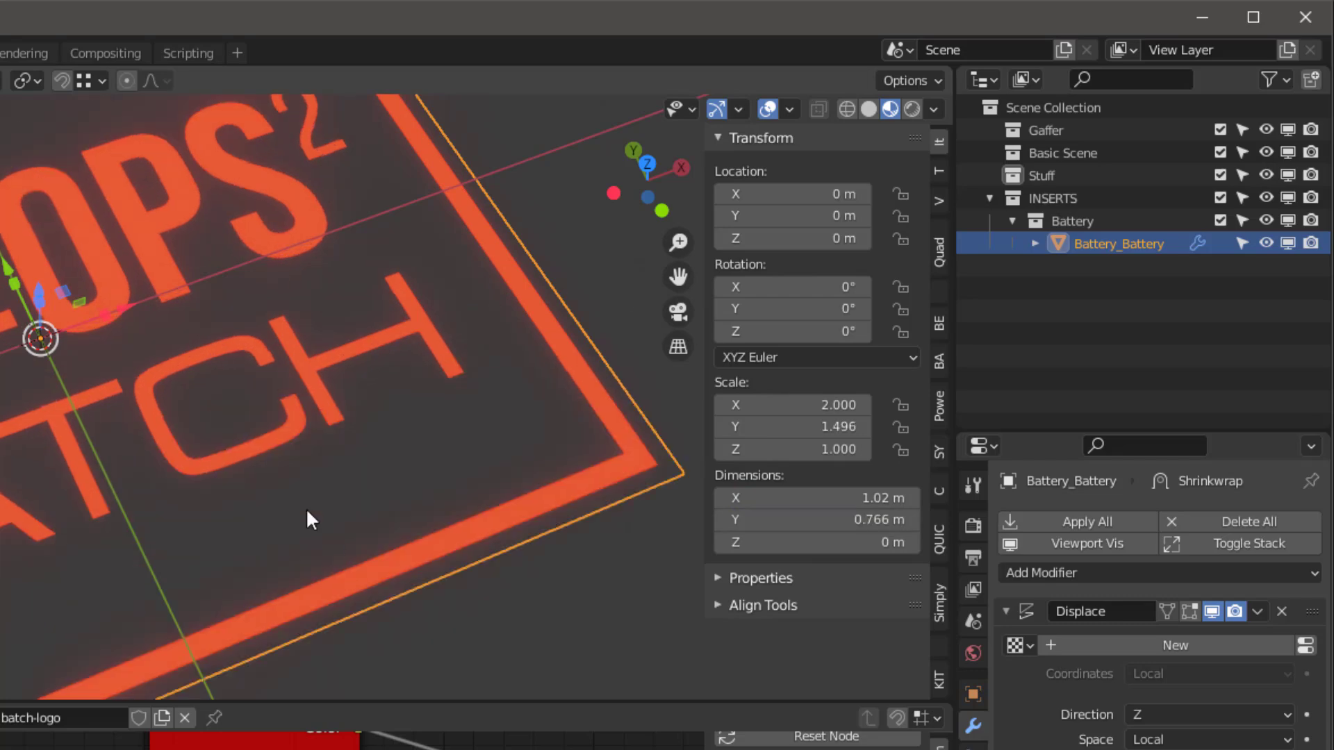
Apply the scale of the logo decal object.
{"action": "scroll", "coordinate": [271, 462], "scroll_direction": "down", "scroll_amount": 1}
{"action": "scroll", "coordinate": [267, 455], "scroll_direction": "down", "scroll_amount": 3}
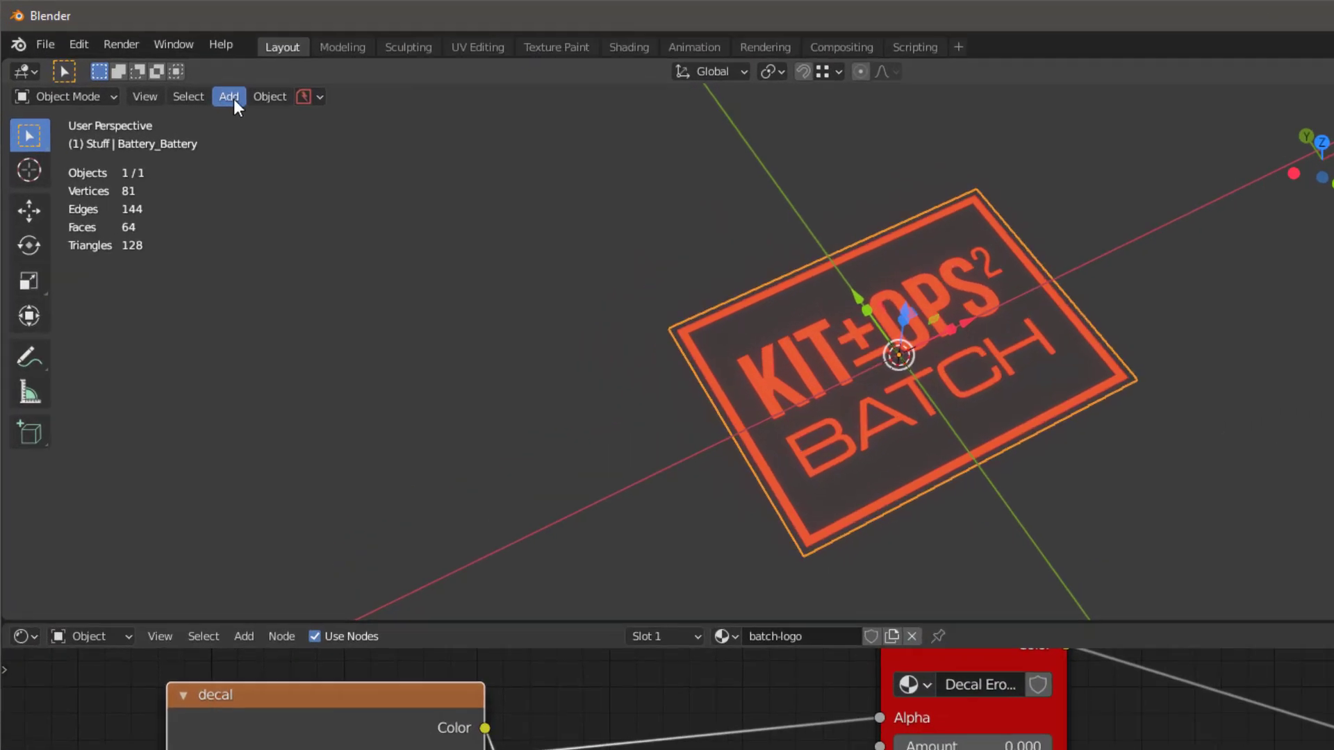
{"action": "left_click", "coordinate": [187, 67]}
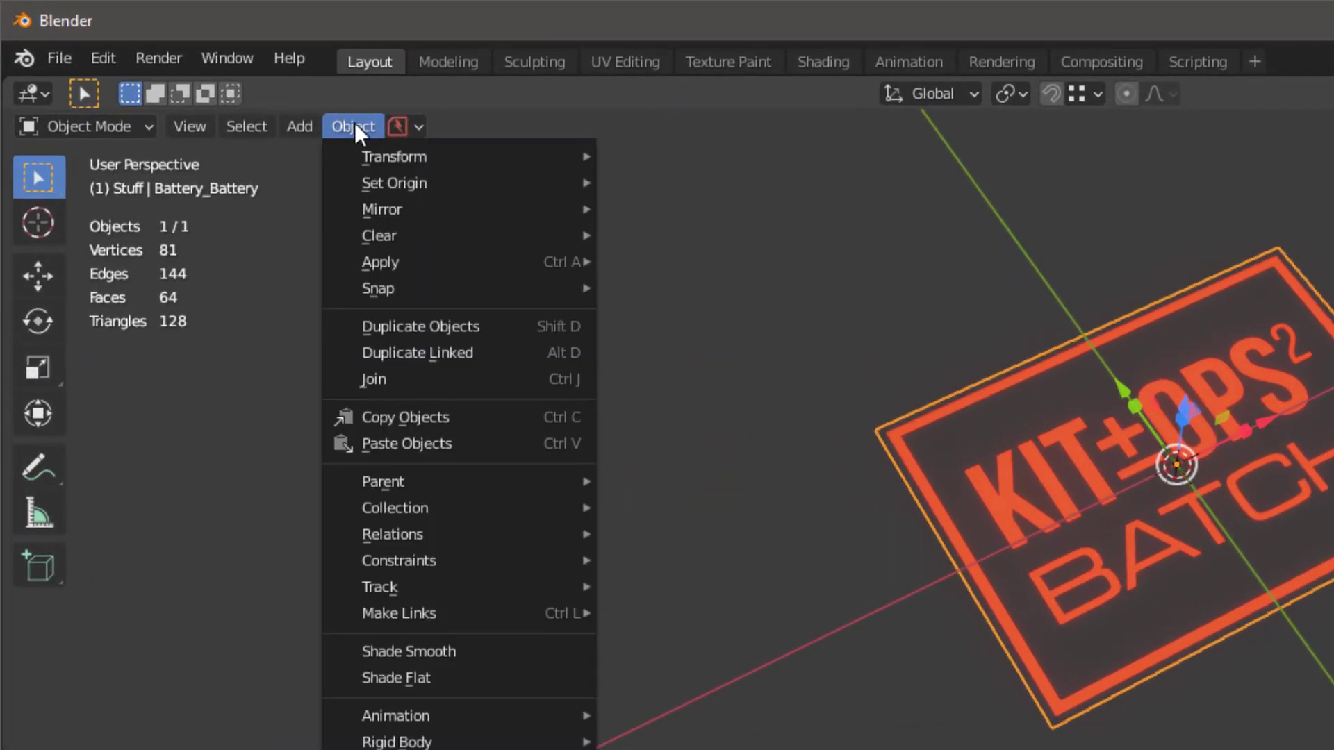
{"action": "mouse_move", "coordinate": [209, 138]}
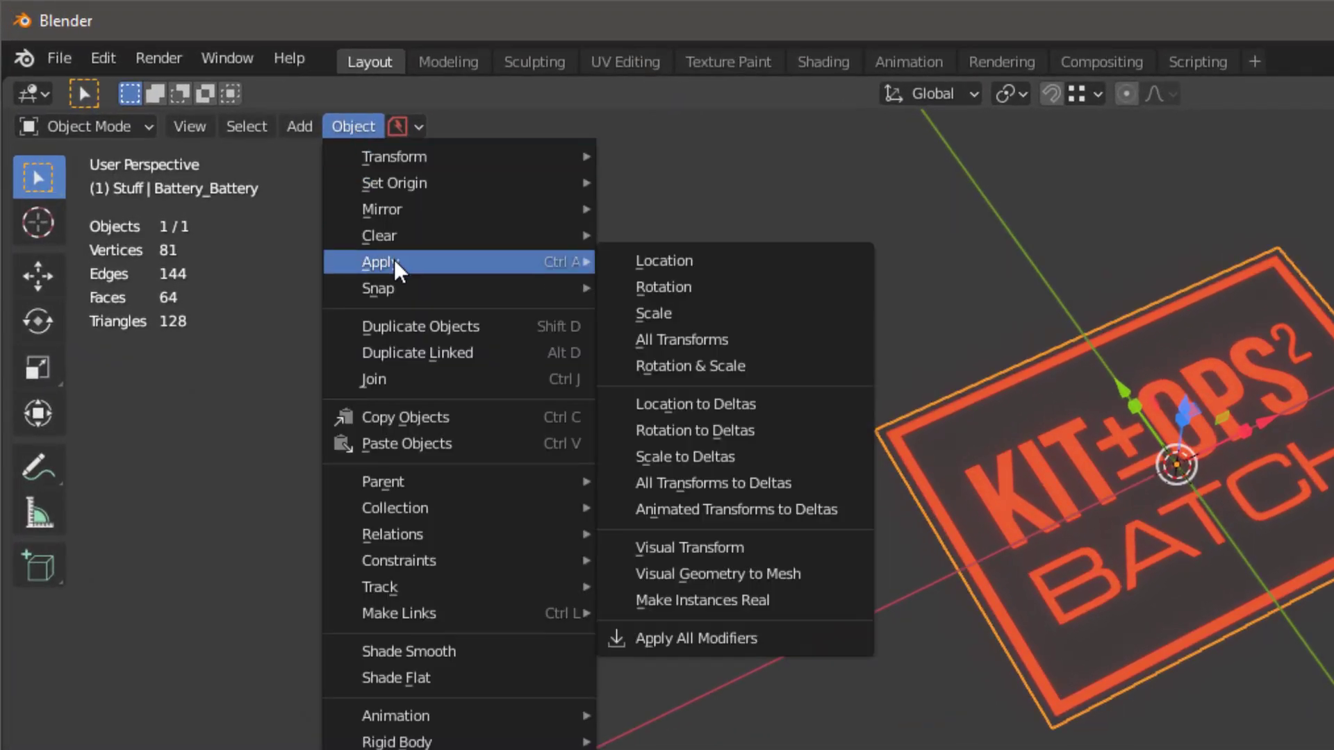
{"action": "left_click", "coordinate": [747, 315]}
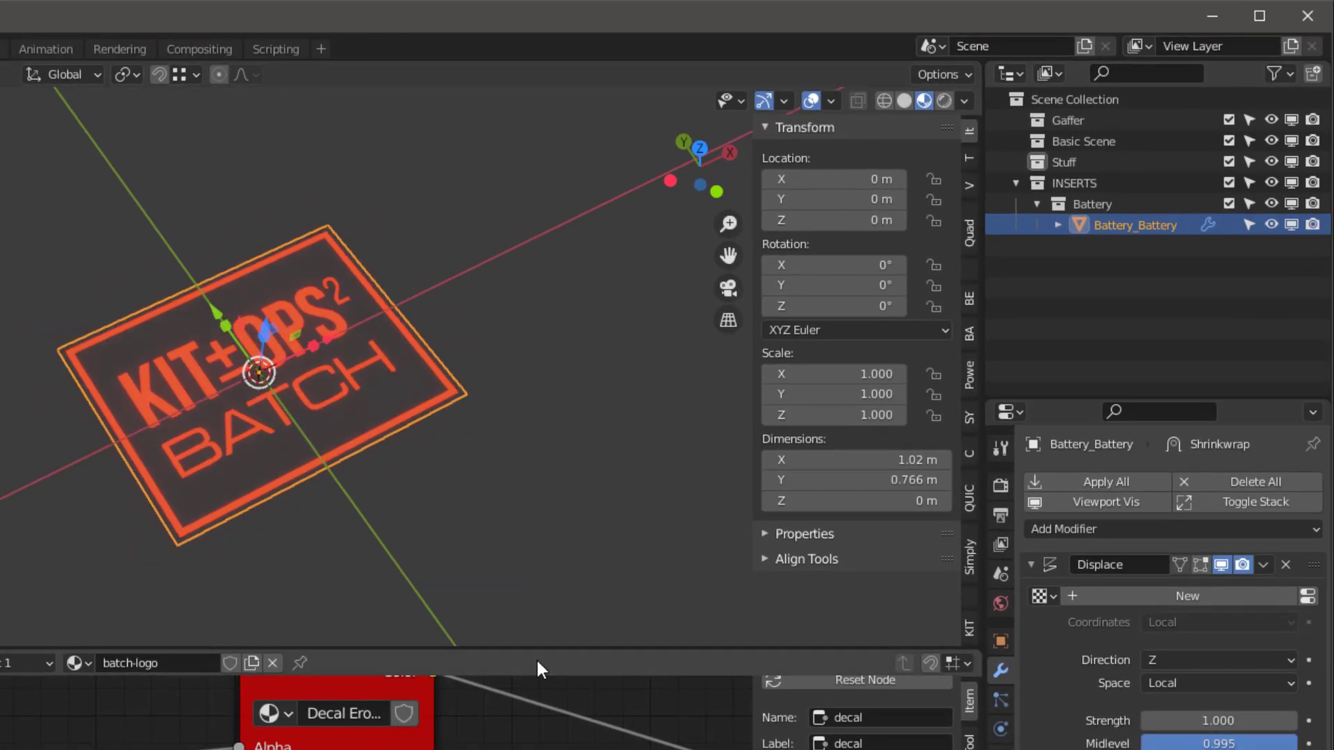
Save the scene with PowerSave, then create a new KIT OPS INSERT from the logo decal.
{"action": "left_click_drag", "start_coordinate": [536, 649], "coordinate": [536, 749]}
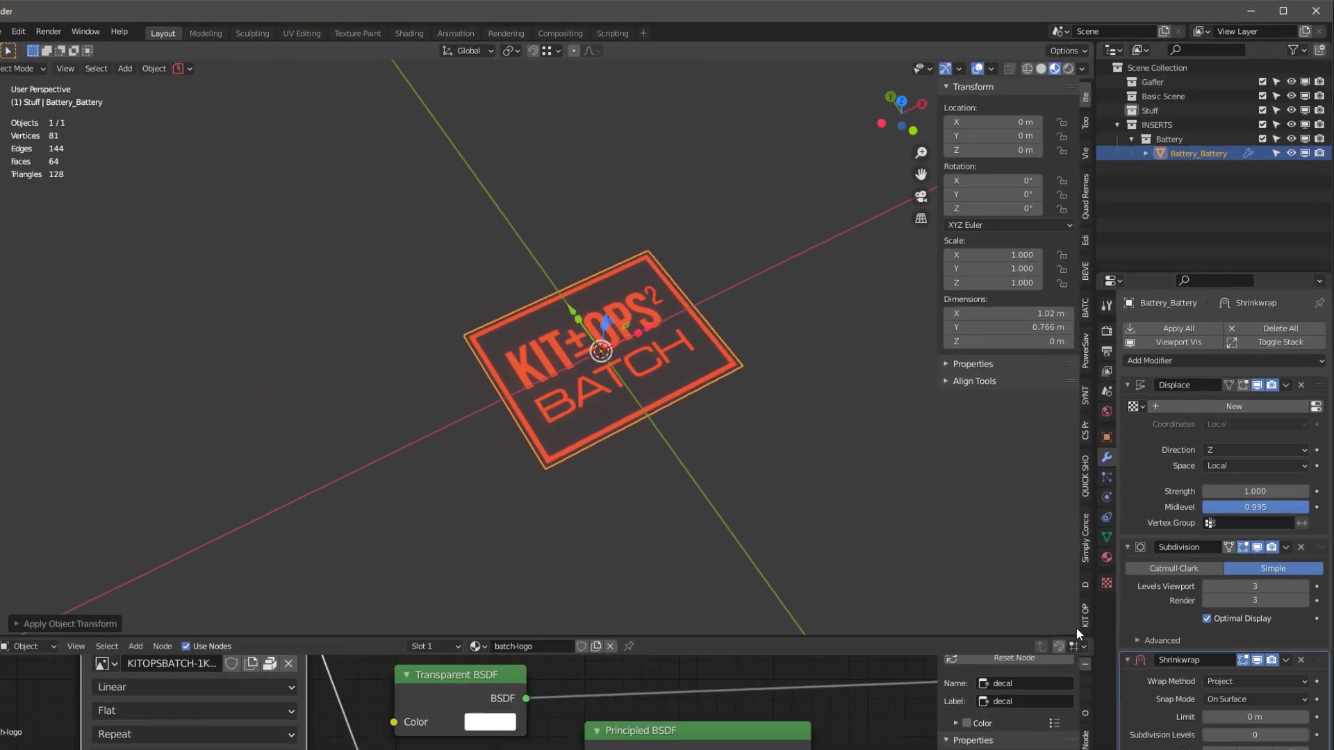
{"action": "left_click", "coordinate": [1092, 596]}
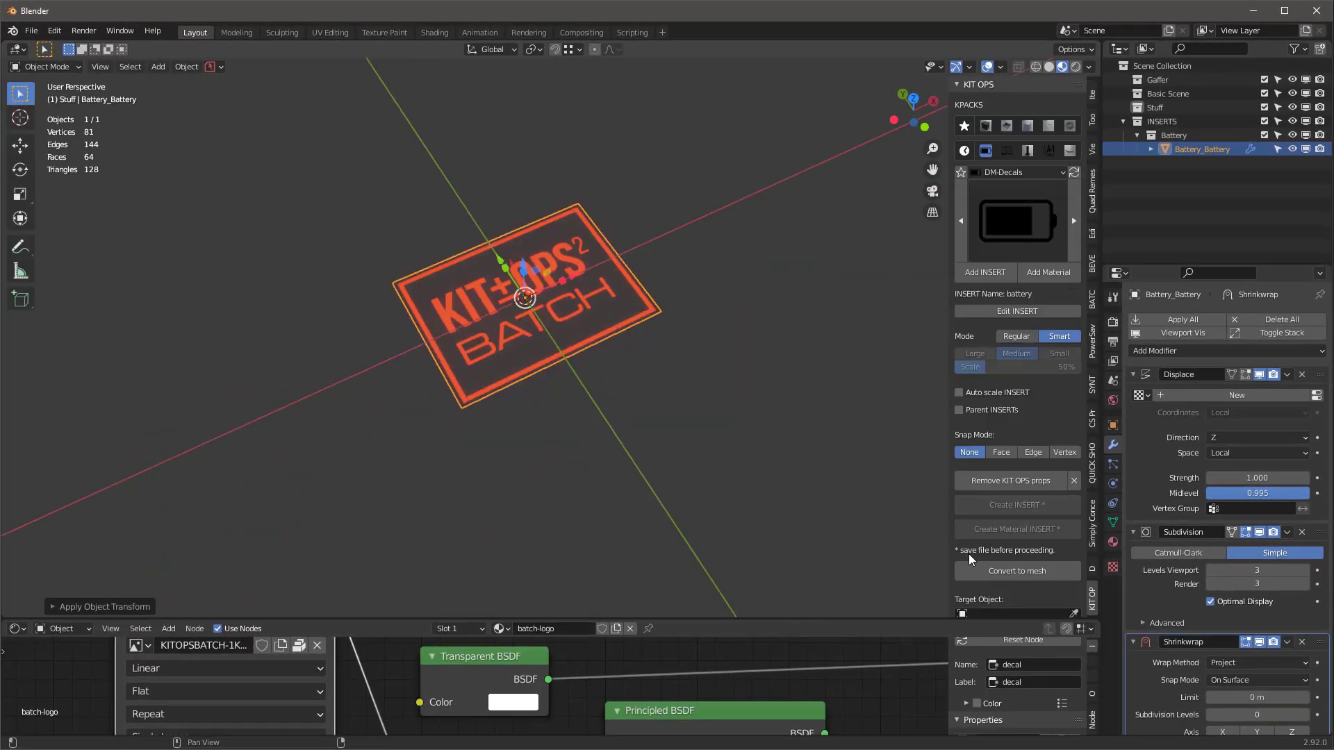
{"action": "left_click", "coordinate": [210, 67]}
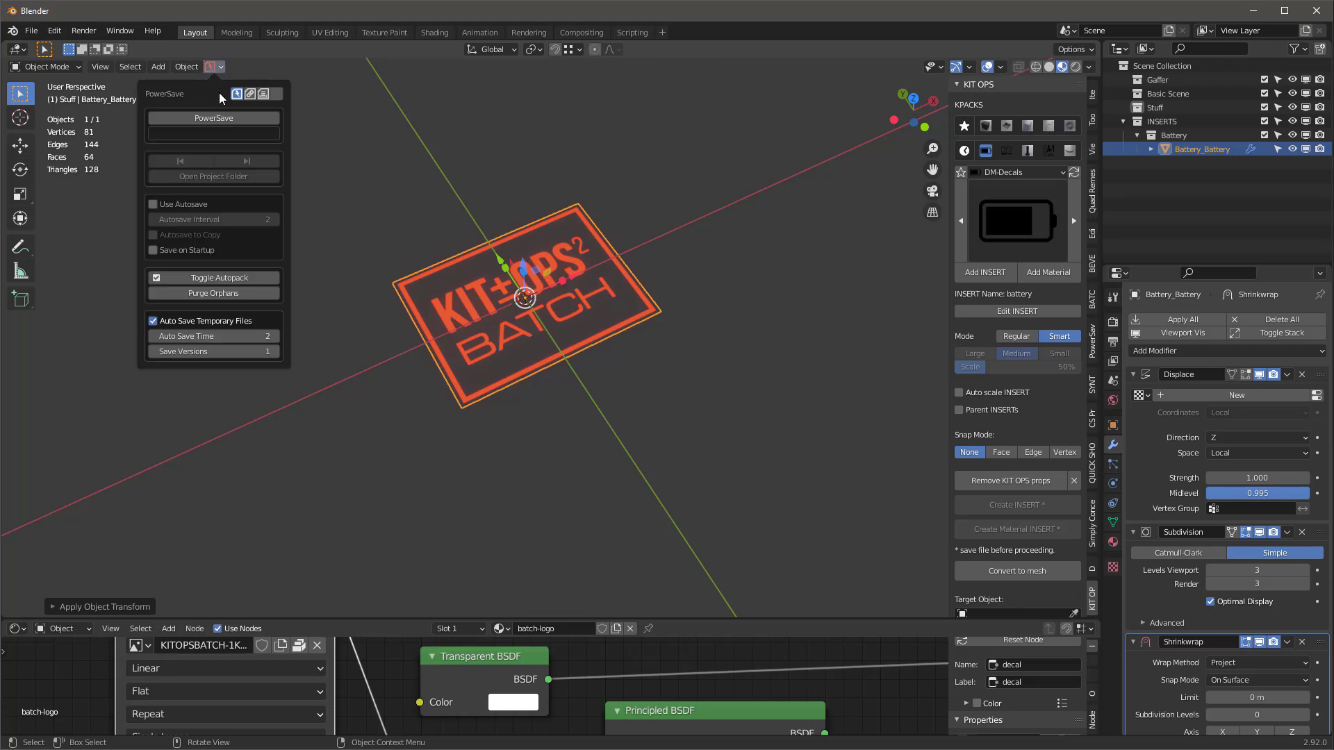
{"action": "left_click", "coordinate": [223, 119]}
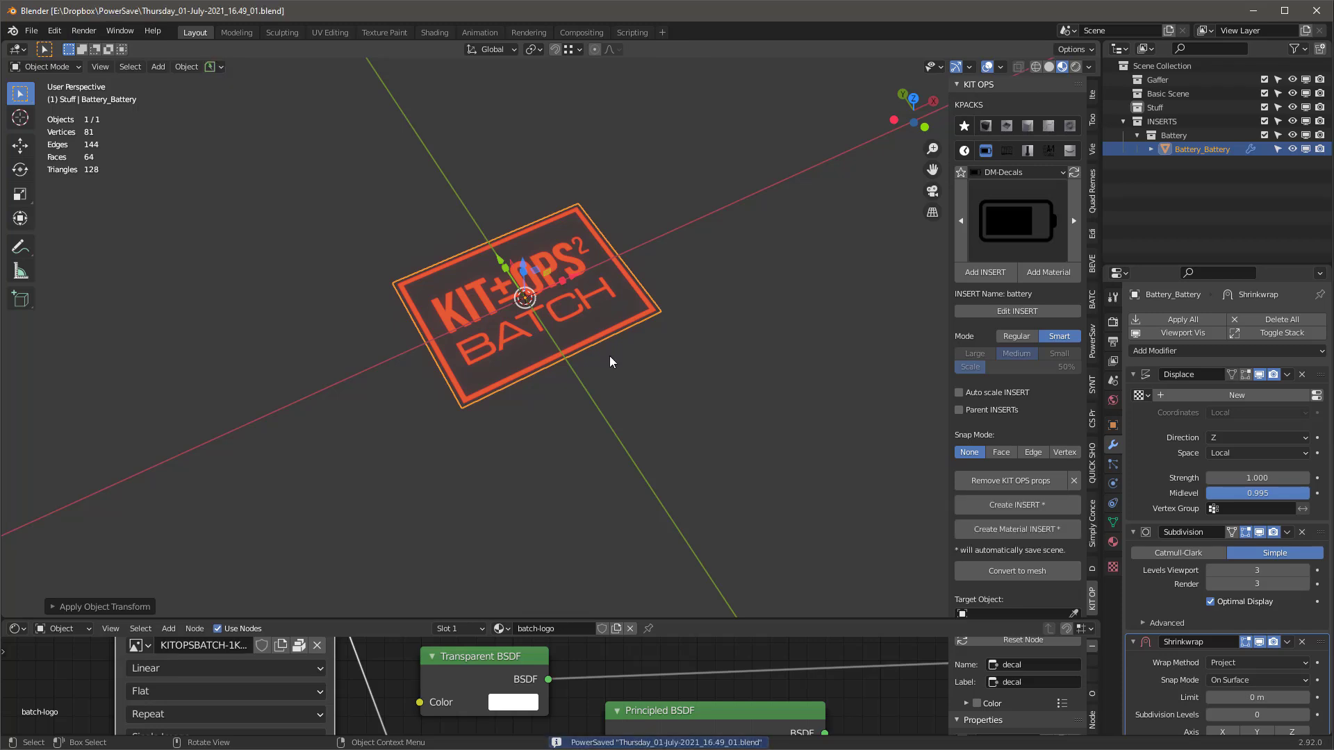
{"action": "left_click", "coordinate": [1027, 505]}
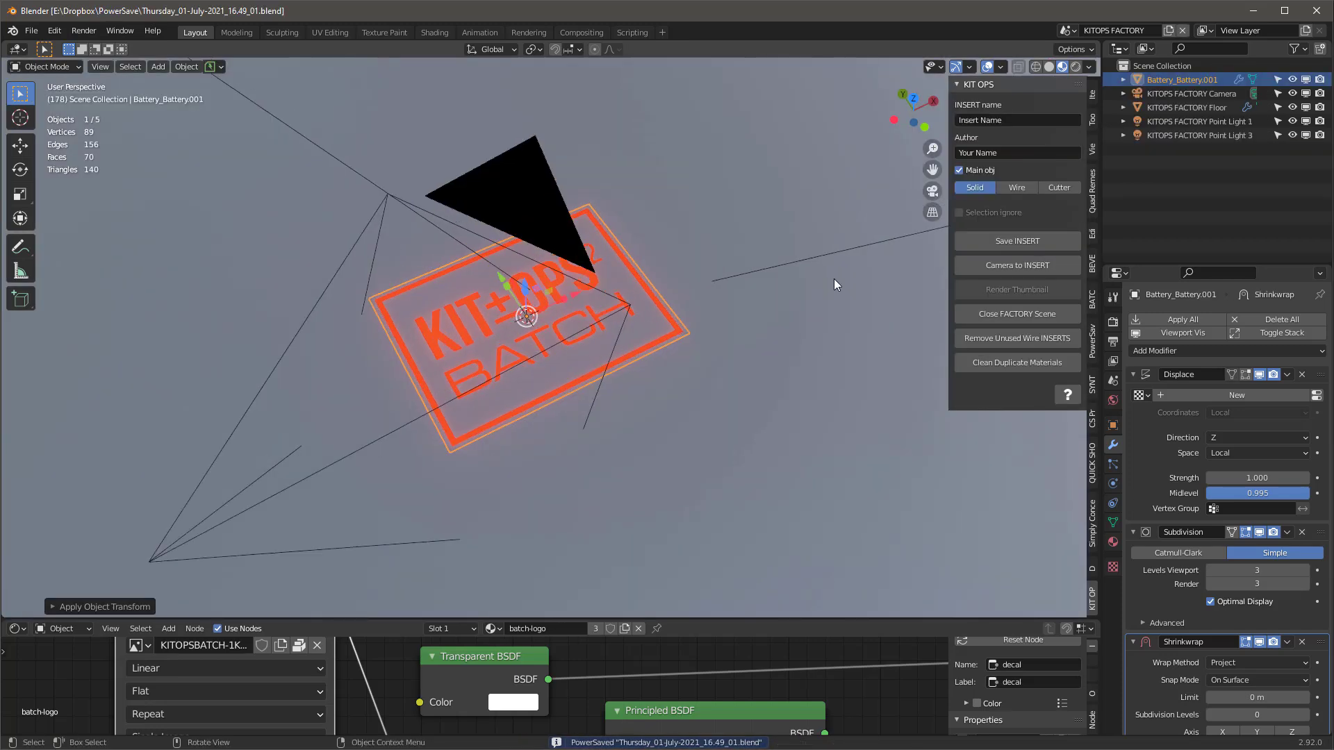
Save the INSERT as batch-logo.blend in the DM-Decals folder.
{"action": "left_click", "coordinate": [1017, 240]}
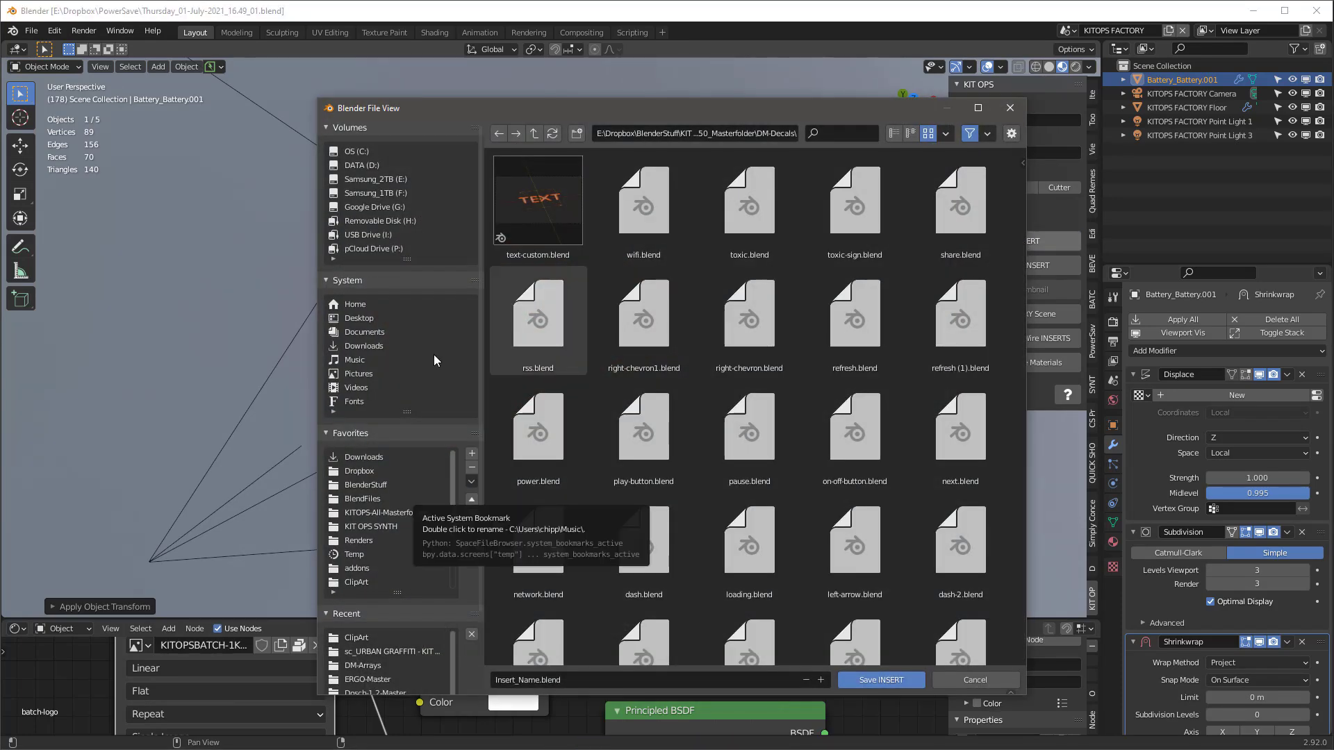
{"action": "left_click", "coordinate": [667, 680]}
{"action": "type", "text": "B"}
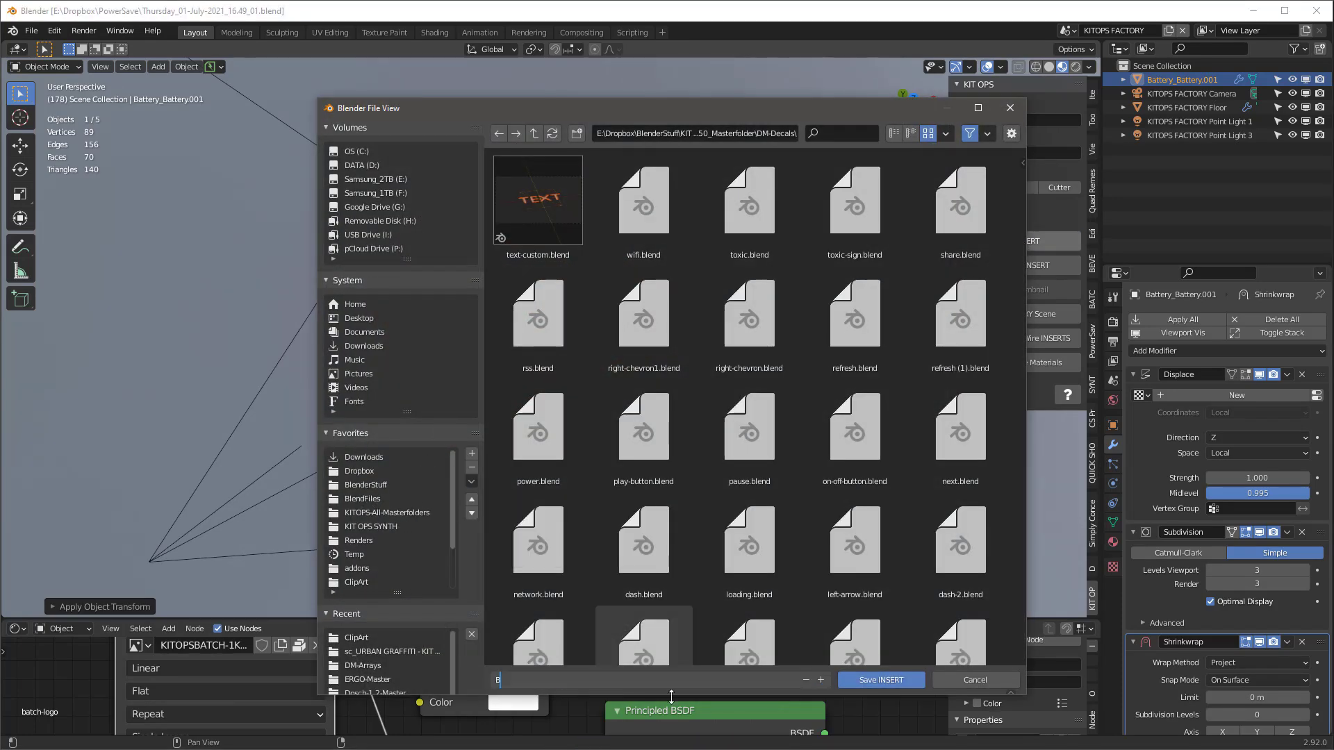
{"action": "type", "text": "atch"}
{"action": "key", "text": "Tab"}
{"action": "key", "text": "Return"}
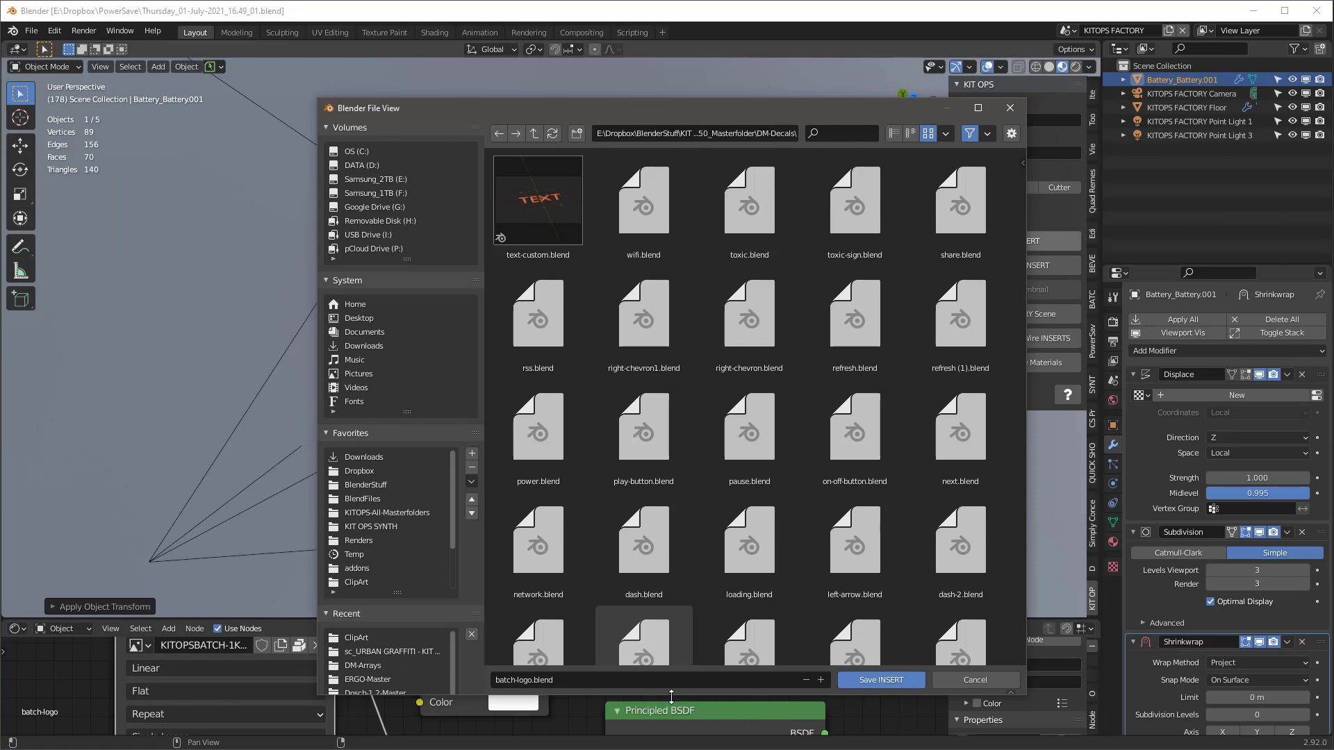
{"action": "left_click", "coordinate": [908, 682]}
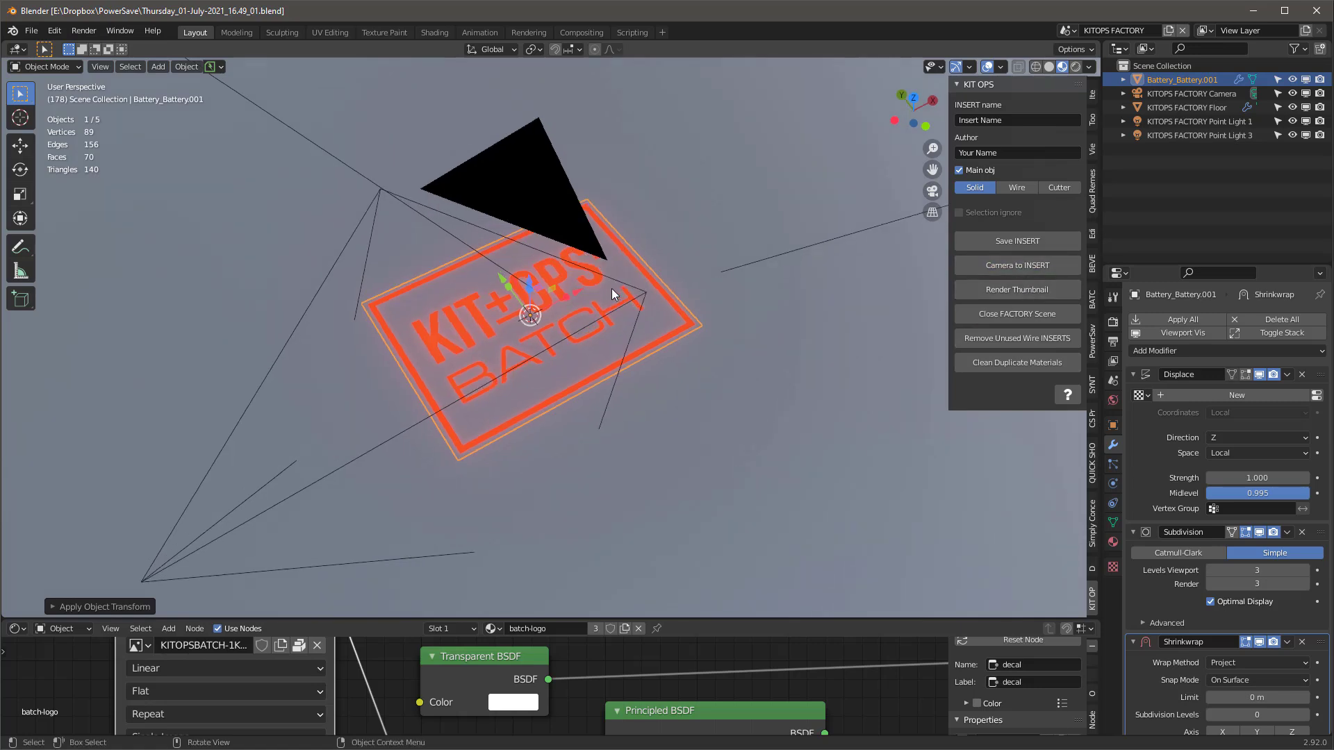
Lock the factory camera to the view and frame the logo straight from above.
{"action": "key", "text": "KP_0"}
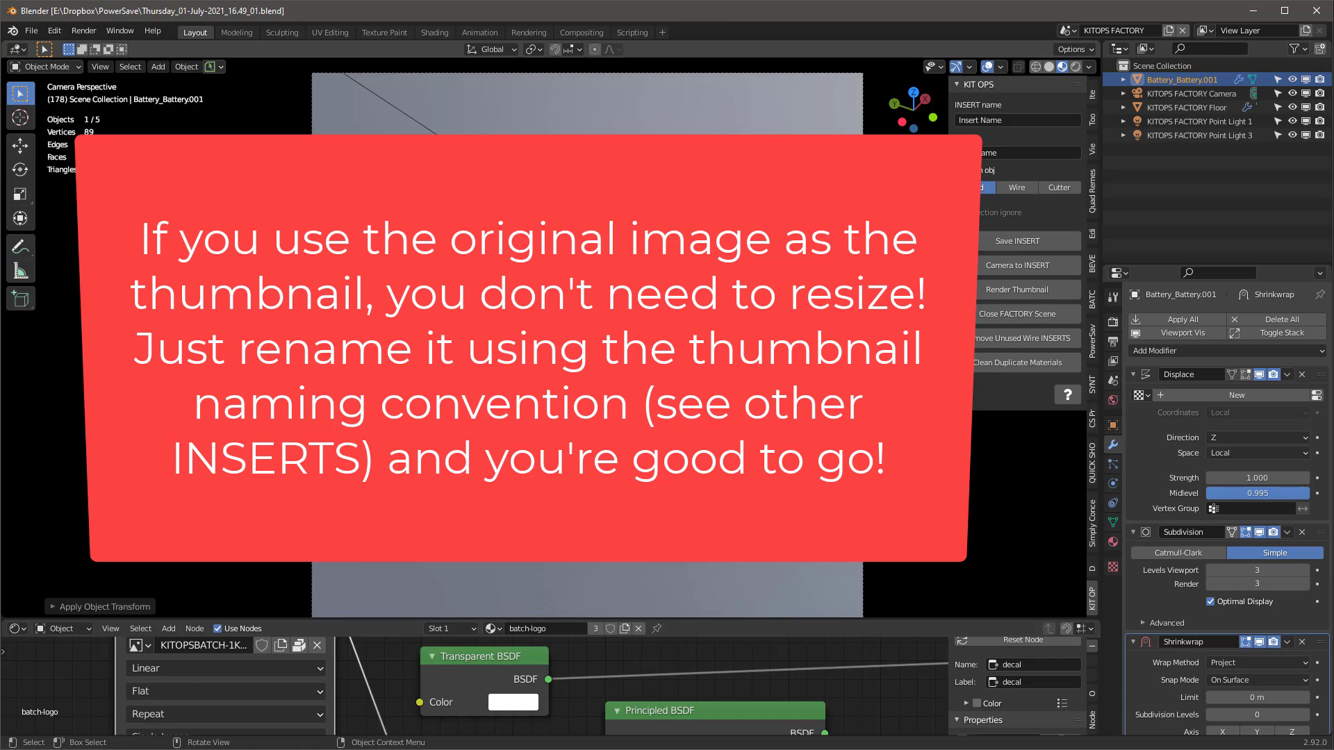
{"action": "left_click", "coordinate": [1093, 149]}
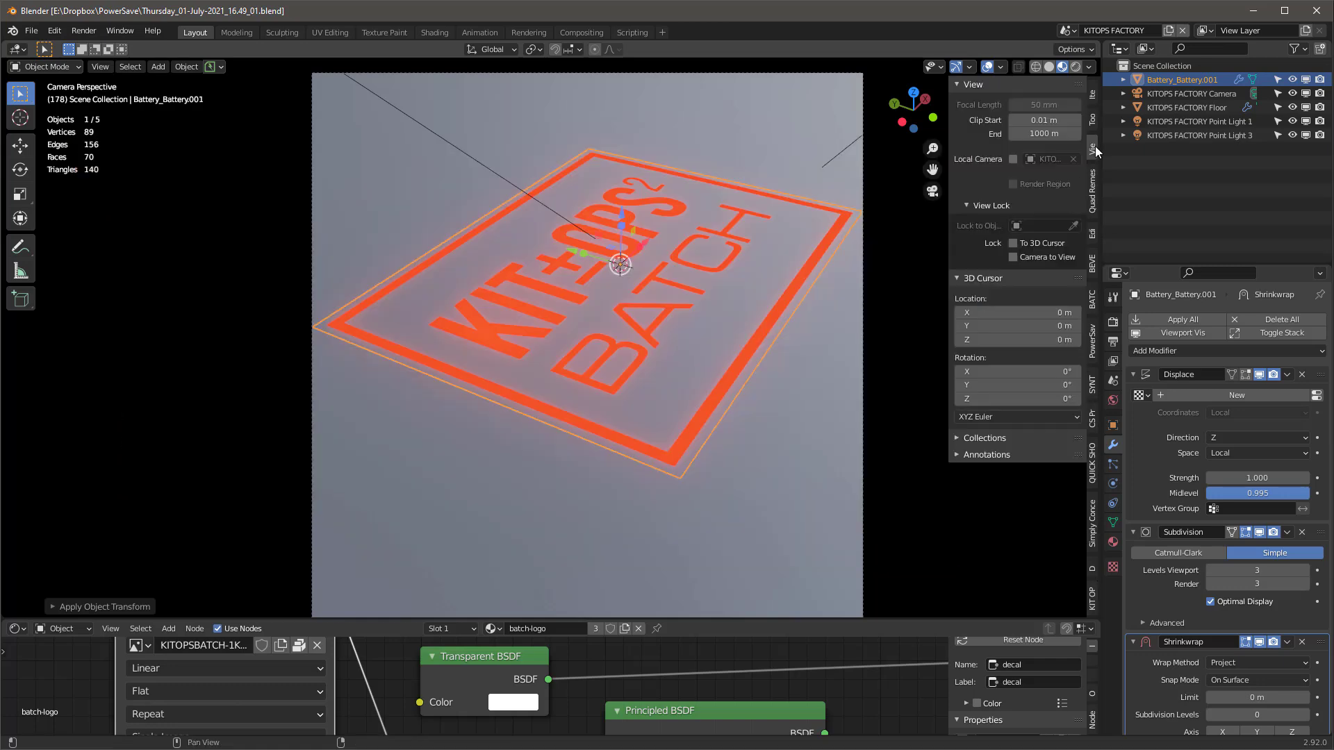
{"action": "left_click", "coordinate": [1013, 258]}
{"action": "middle_click_drag", "start_coordinate": [702, 239], "coordinate": [586, 331]}
{"action": "scroll", "coordinate": [587, 329], "scroll_direction": "up", "scroll_amount": 3}
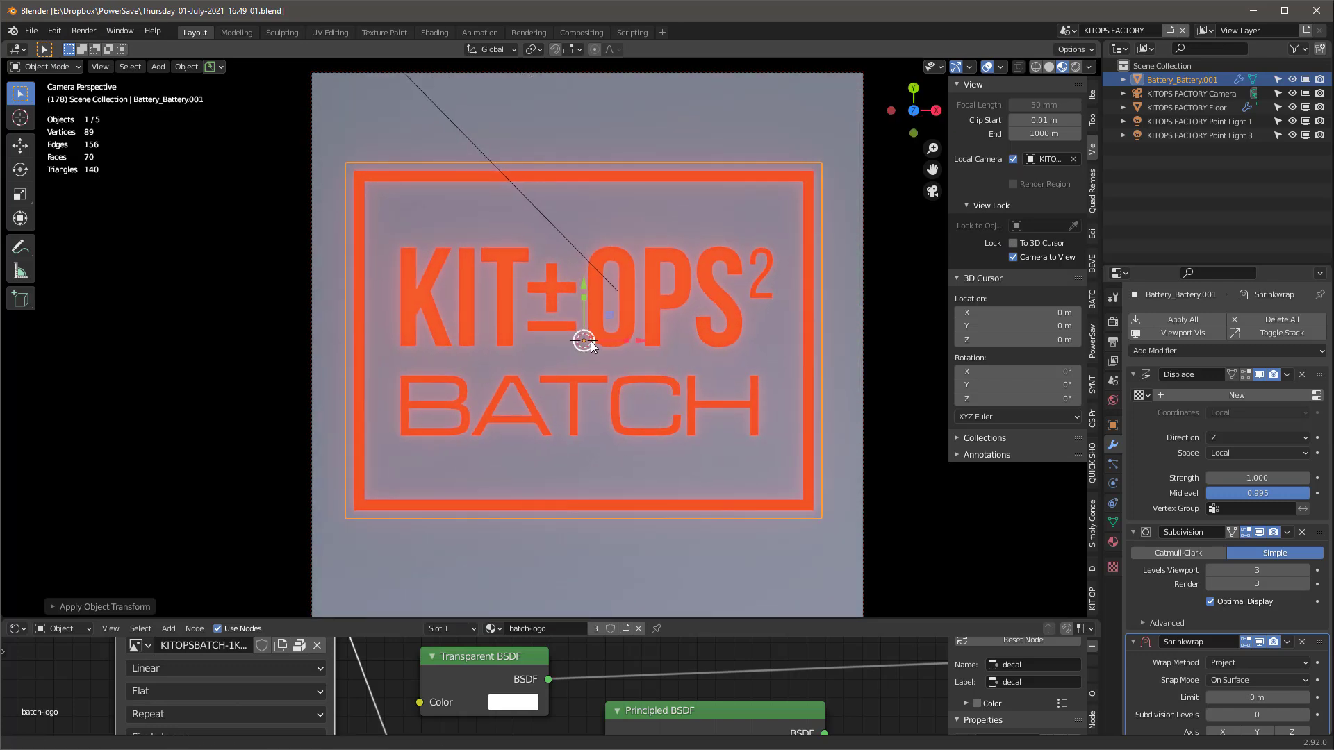
Switch to rendered shading, hide the KITOPS FACTORY Floor, and render the INSERT thumbnail.
{"action": "key", "text": "z"}
{"action": "left_click", "coordinate": [690, 116]}
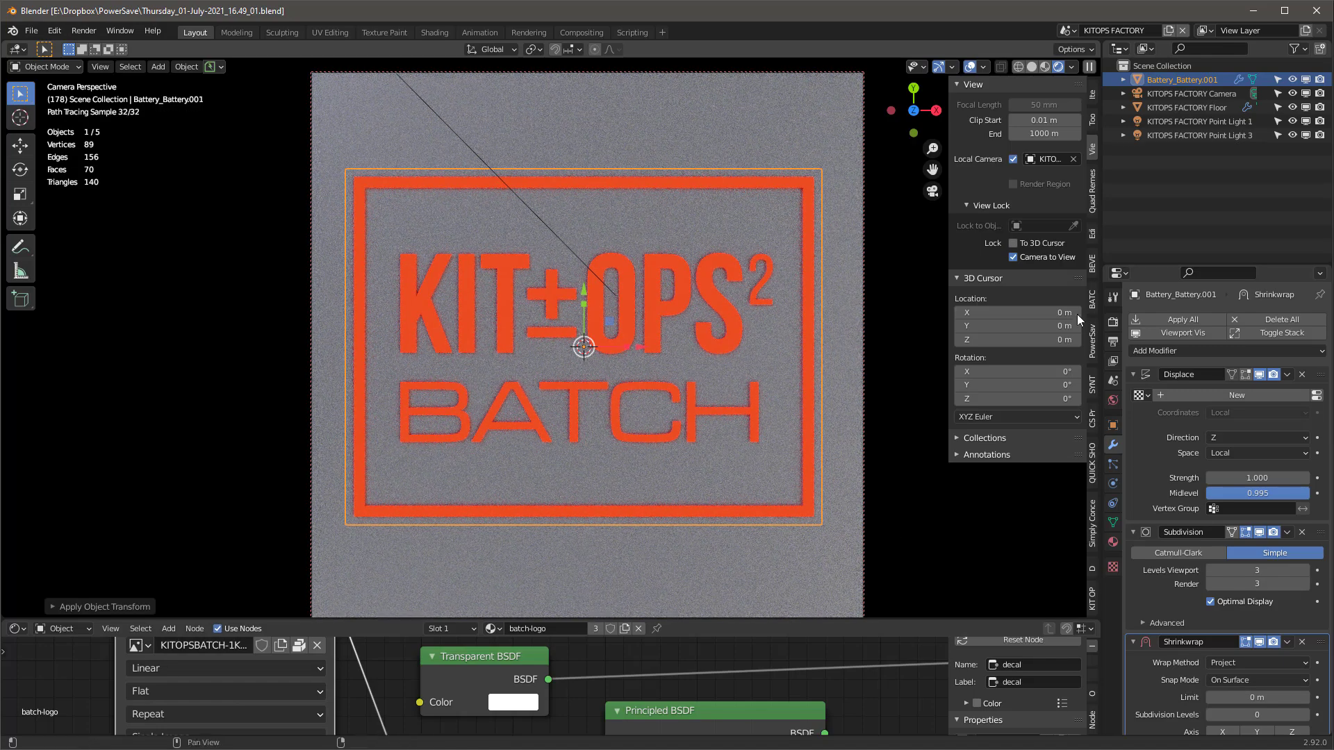
{"action": "left_click", "coordinate": [1292, 107]}
{"action": "middle_click_drag", "start_coordinate": [557, 342], "coordinate": [562, 345], "text": "shift"}
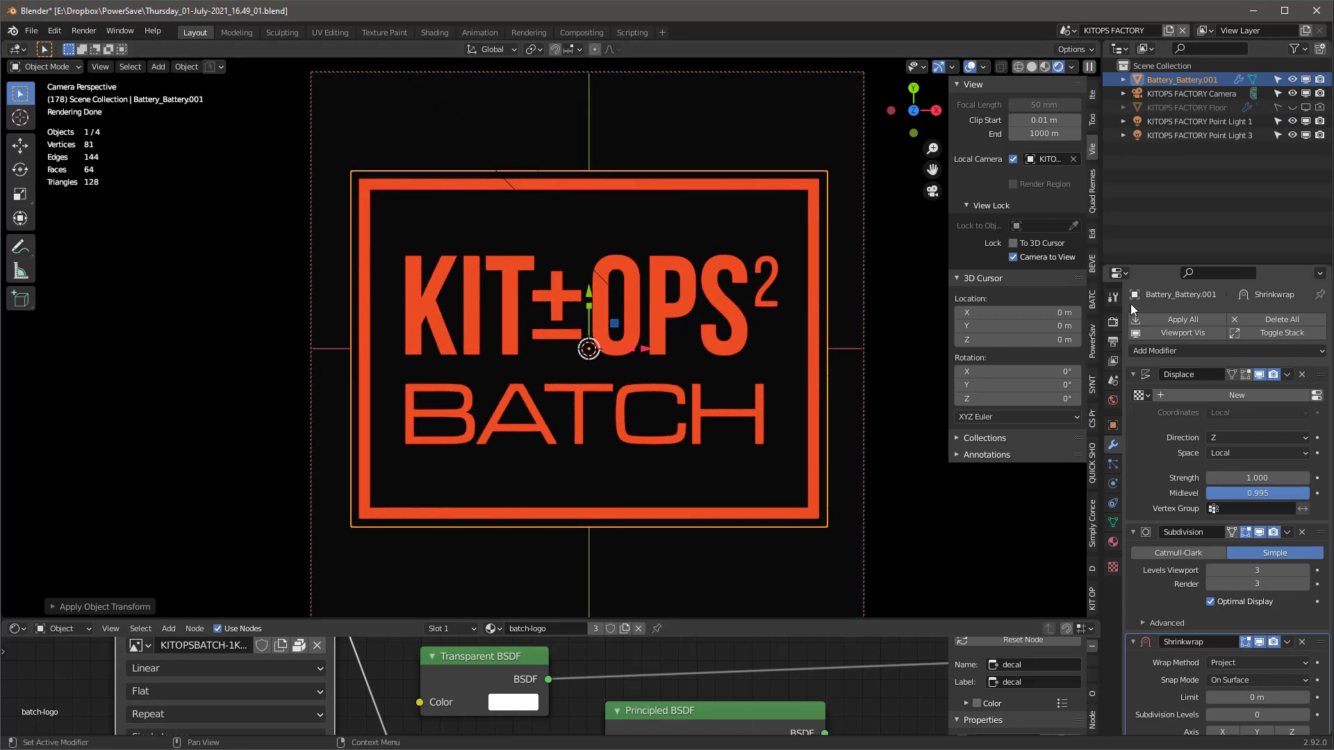
{"action": "left_click", "coordinate": [1006, 288]}
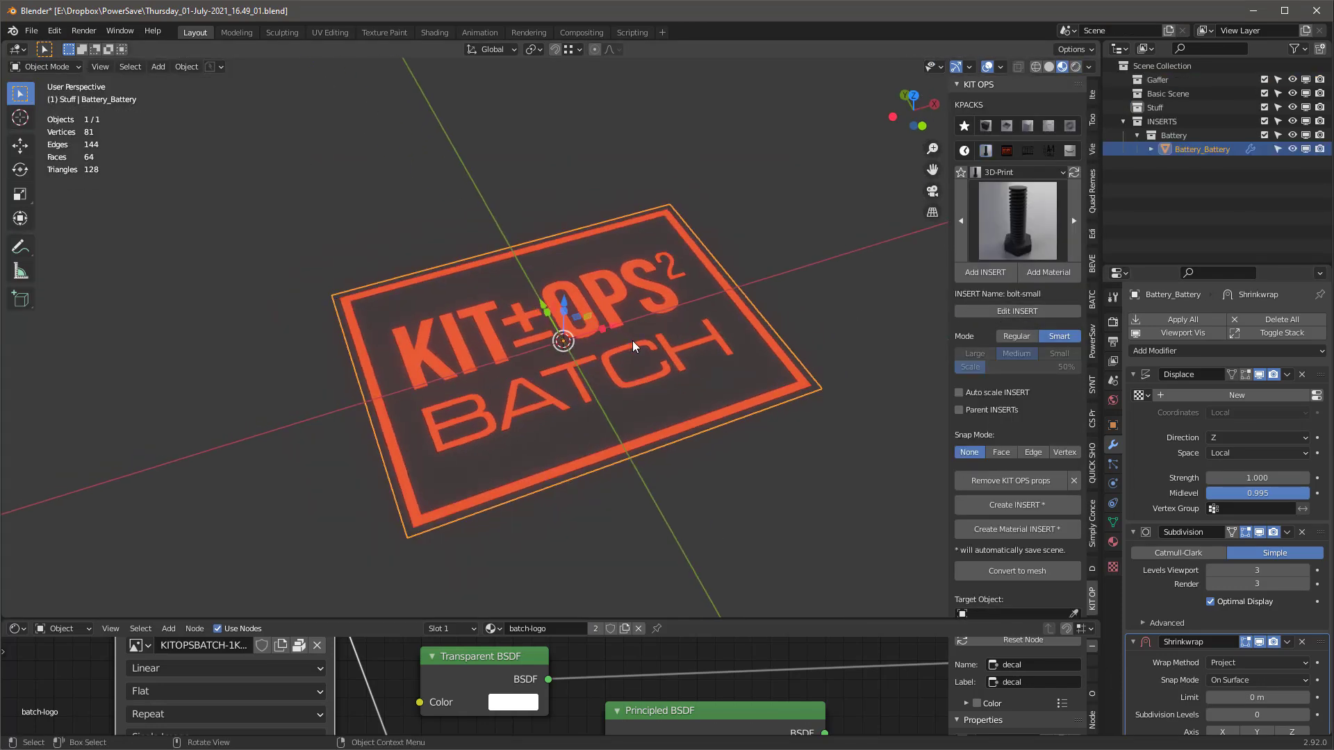
Start a new General file for testing the saved decal.
{"action": "left_click", "coordinate": [31, 31]}
{"action": "mouse_move", "coordinate": [48, 47]}
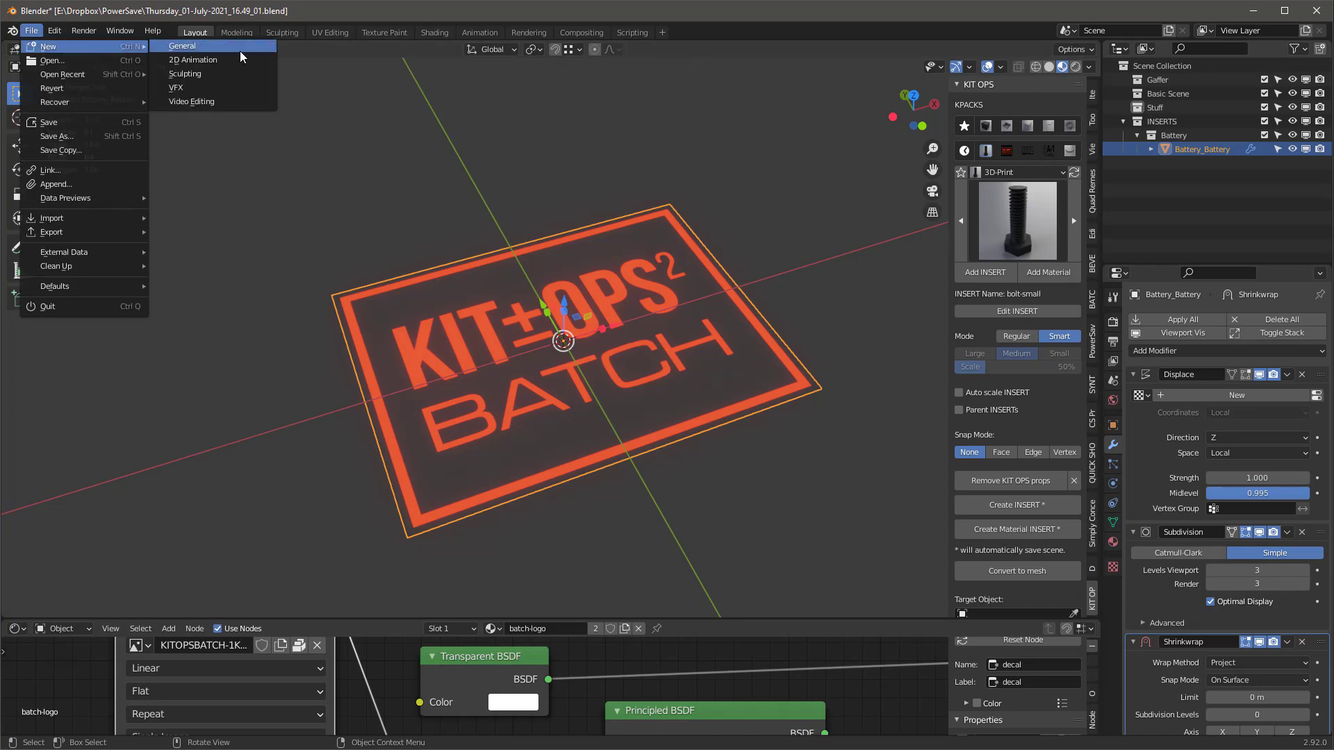
{"action": "left_click", "coordinate": [241, 50]}
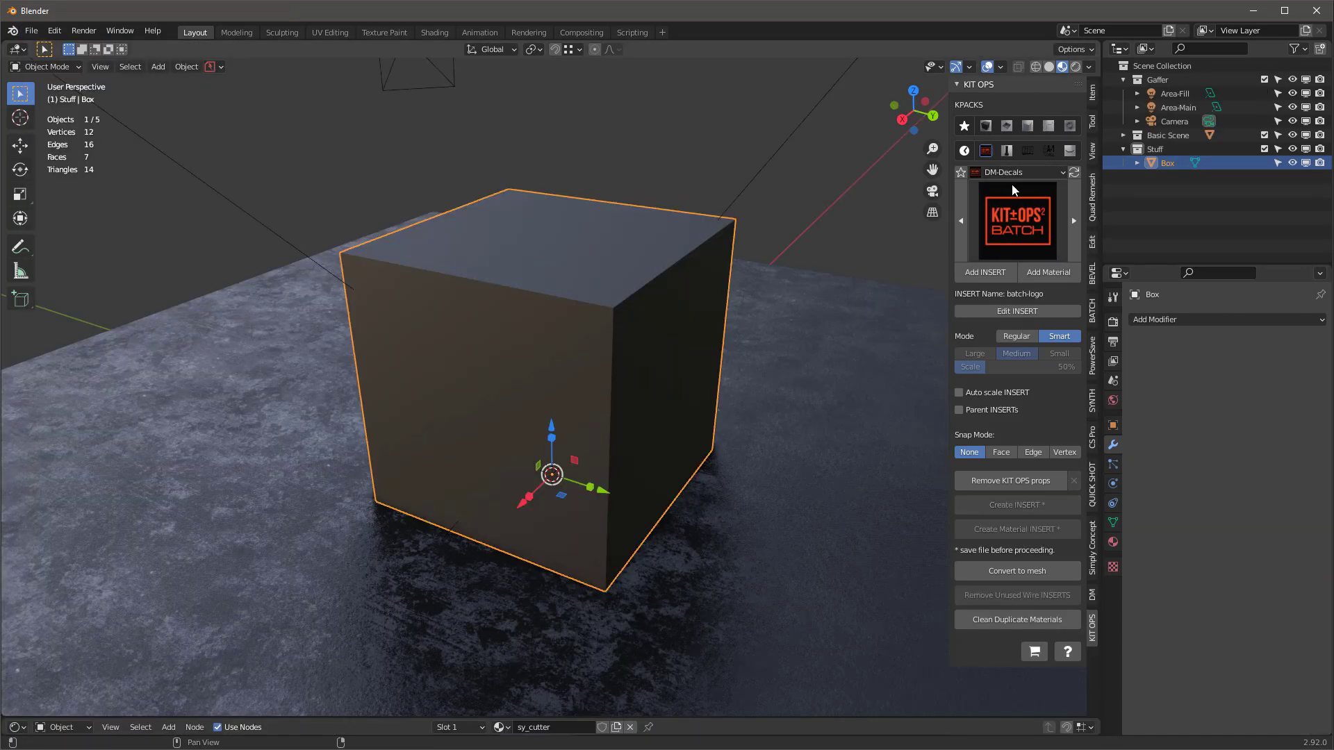
Add the batch-logo INSERT from DM-Decals to the upper part of the box's dark side face.
{"action": "middle_click_drag", "start_coordinate": [614, 333], "coordinate": [677, 312]}
{"action": "left_click", "coordinate": [985, 271]}
{"action": "left_click", "coordinate": [667, 338]}
{"action": "scroll", "coordinate": [698, 313], "scroll_direction": "down", "scroll_amount": 2}
{"action": "scroll", "coordinate": [1179, 595], "scroll_direction": "down", "scroll_amount": 5}
{"action": "scroll", "coordinate": [682, 345], "scroll_direction": "up", "scroll_amount": 3}
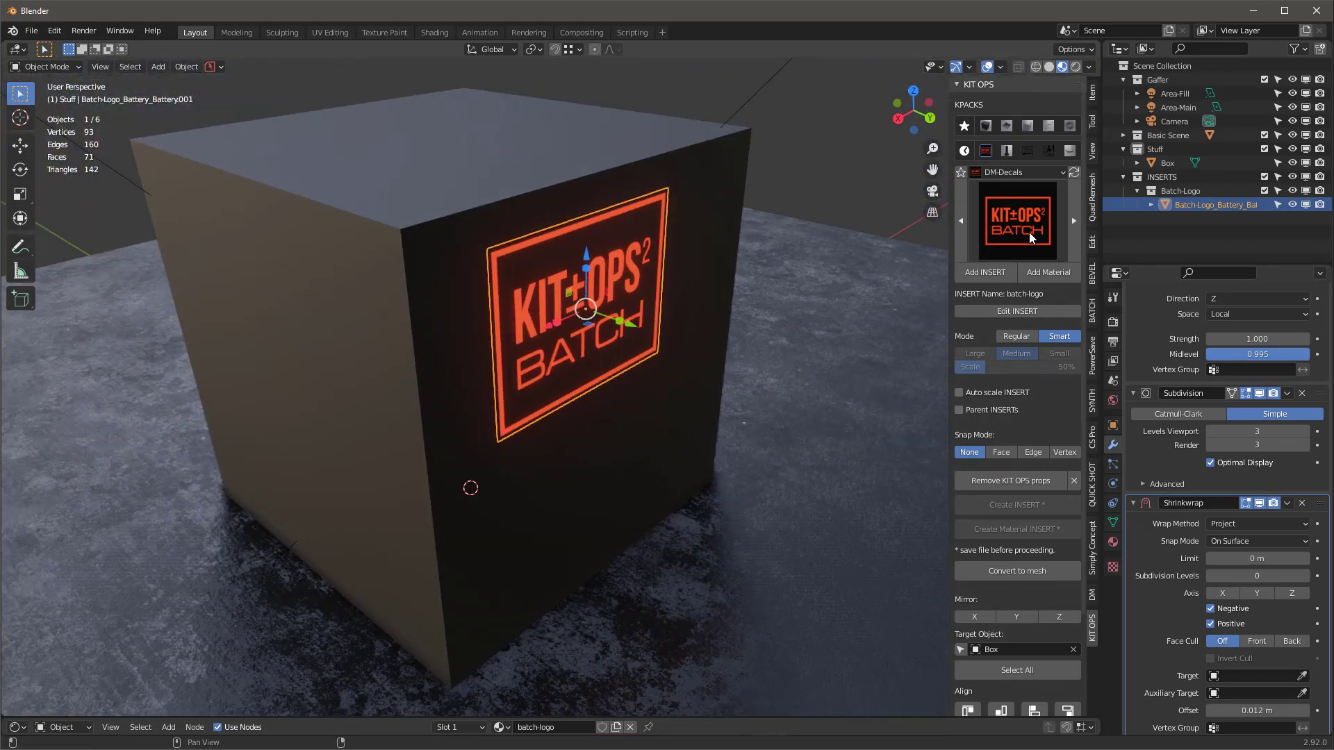
{"action": "mouse_move", "coordinate": [643, 260]}
{"action": "middle_mouse_down"}
{"action": "mouse_move", "coordinate": [512, 247]}
{"action": "mouse_move", "coordinate": [584, 289]}
{"action": "mouse_move", "coordinate": [633, 261]}
{"action": "middle_mouse_up"}
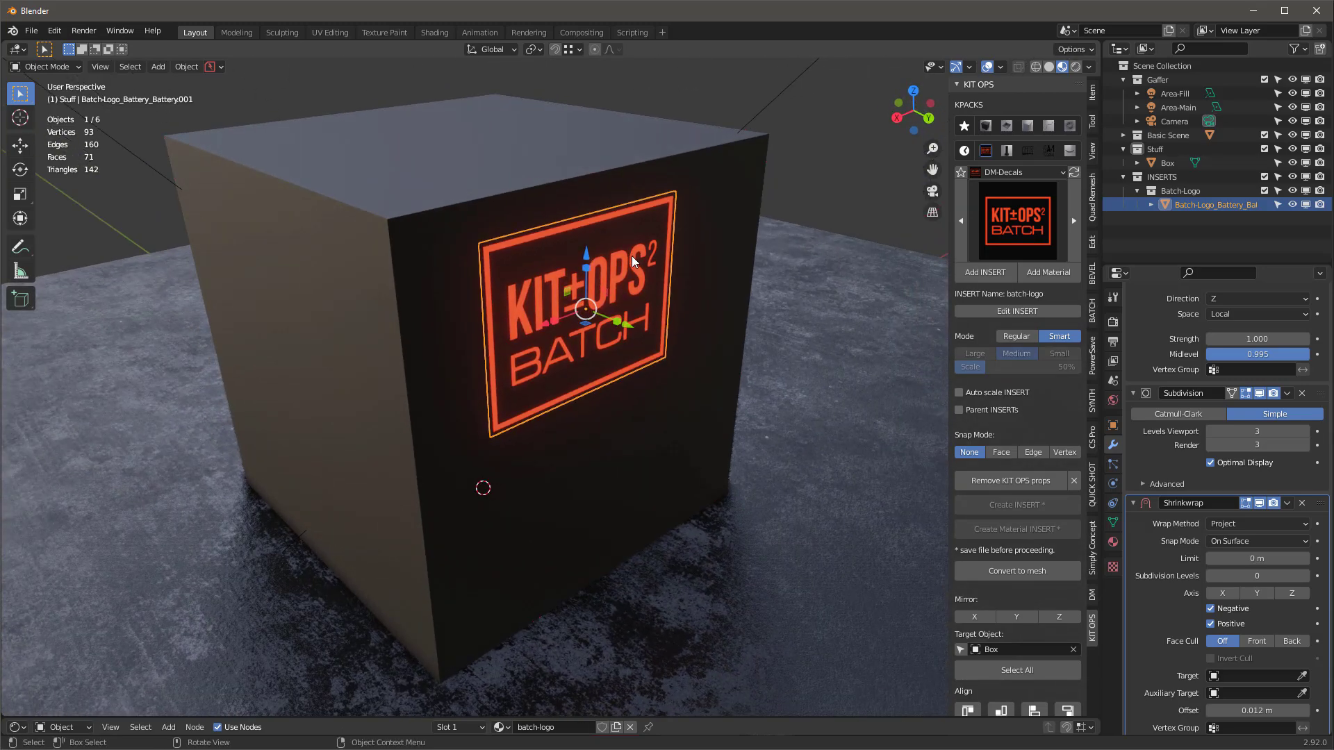